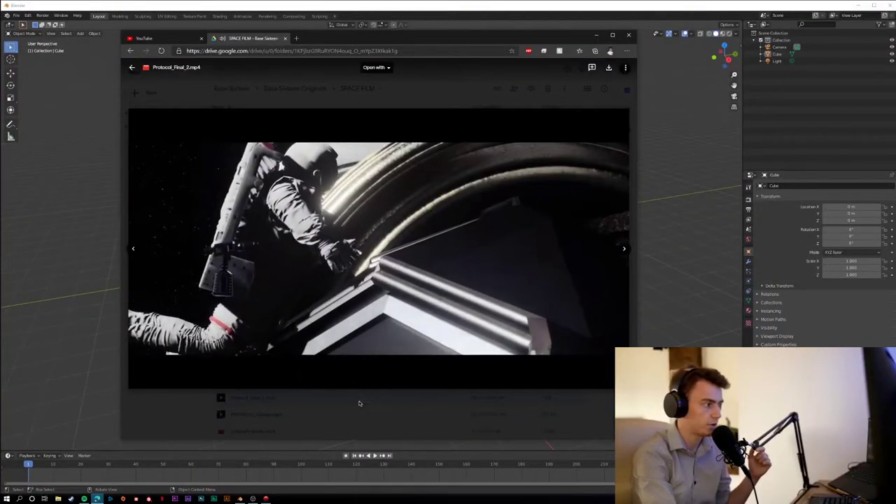
# - Close the Protocol_Final_2.mp4 preview and look through the file list of the SPACE FILM folder
pyautogui.moveTo(177, 385)
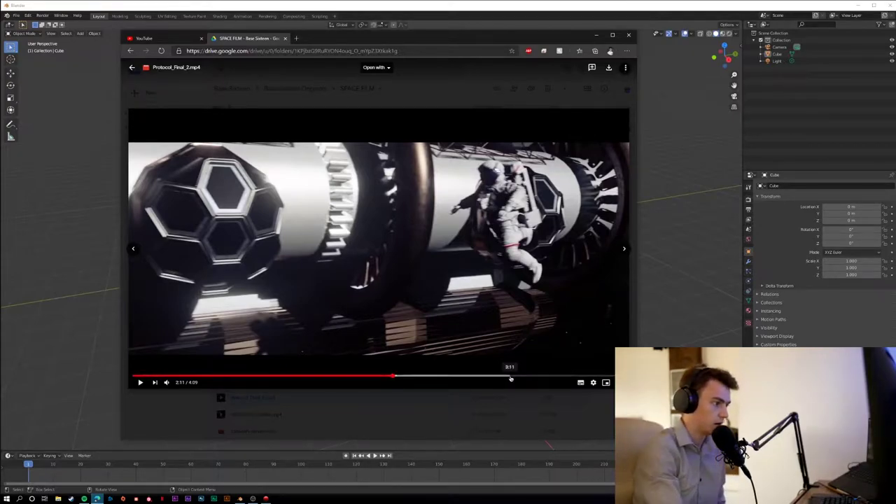
pyautogui.click(533, 418)
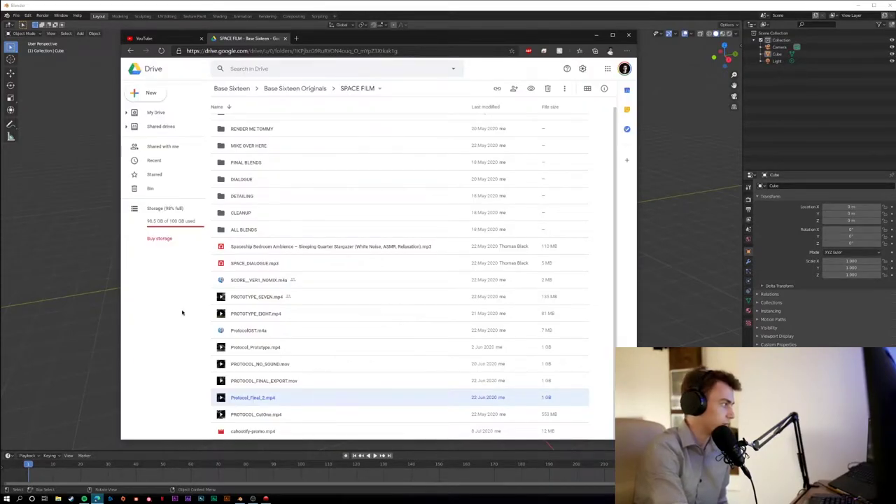
pyautogui.click(362, 335)
pyautogui.scroll(1, 361, 334)
pyautogui.scroll(-1, 350, 334)
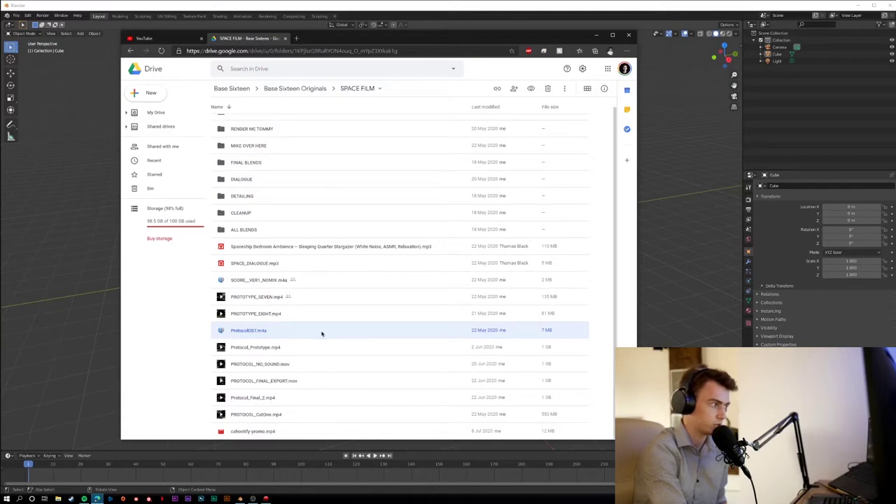
# - Play Protocol_Final_2.mp4, skip forward through several moments of the film, and close the preview
pyautogui.doubleClick(290, 398)
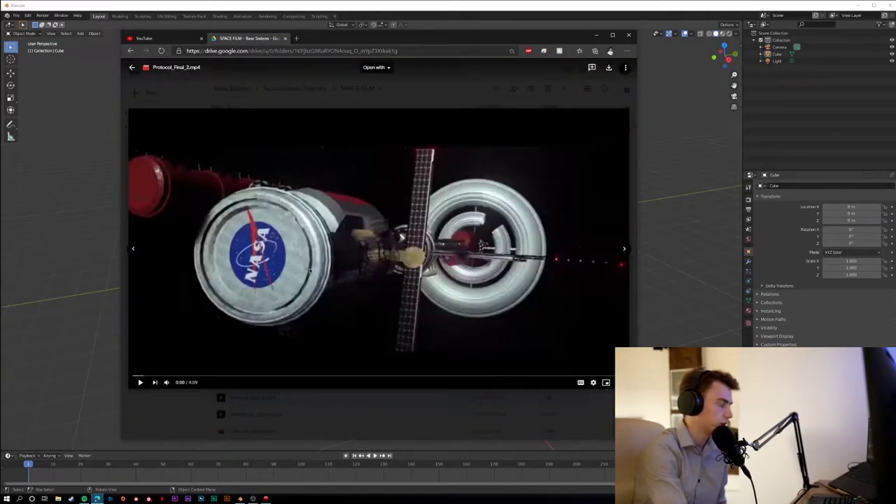
pyautogui.click(188, 376)
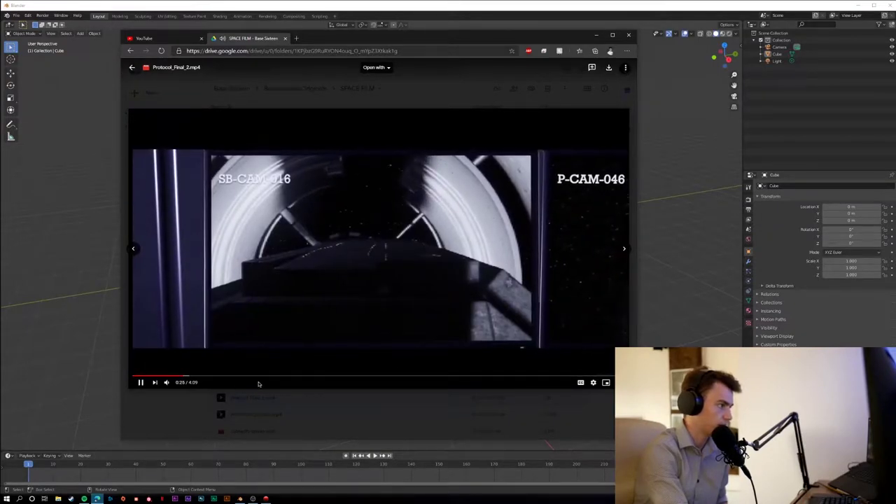
pyautogui.click(287, 376)
pyautogui.click(336, 376)
pyautogui.click(347, 396)
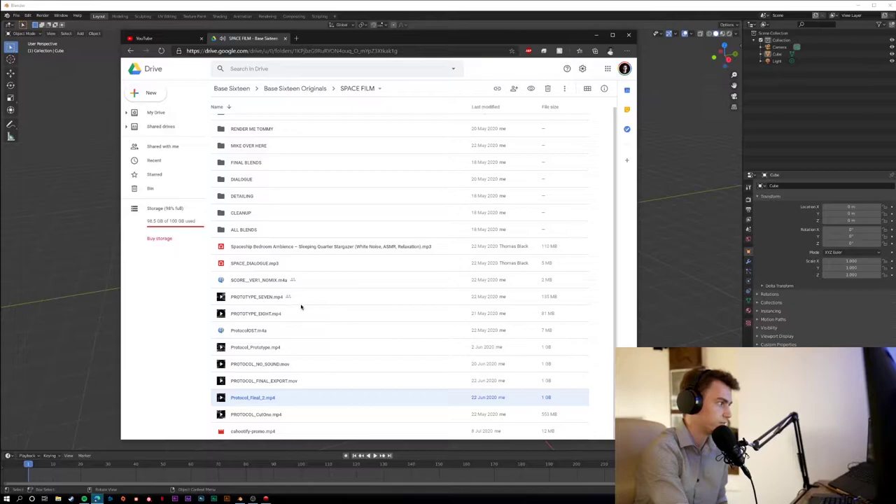
# - Preview PROTOCOL_CutOne.mp4, skim through shots near its beginning, and close the preview
pyautogui.doubleClick(296, 416)
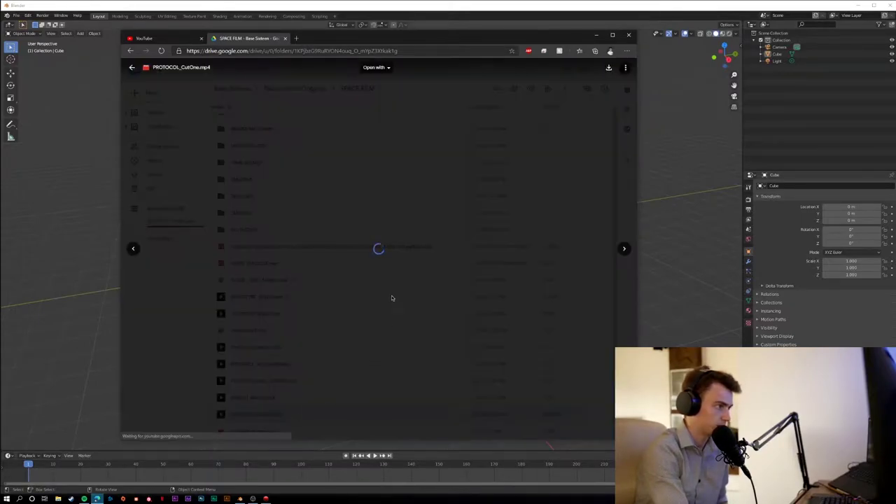
pyautogui.click(166, 376)
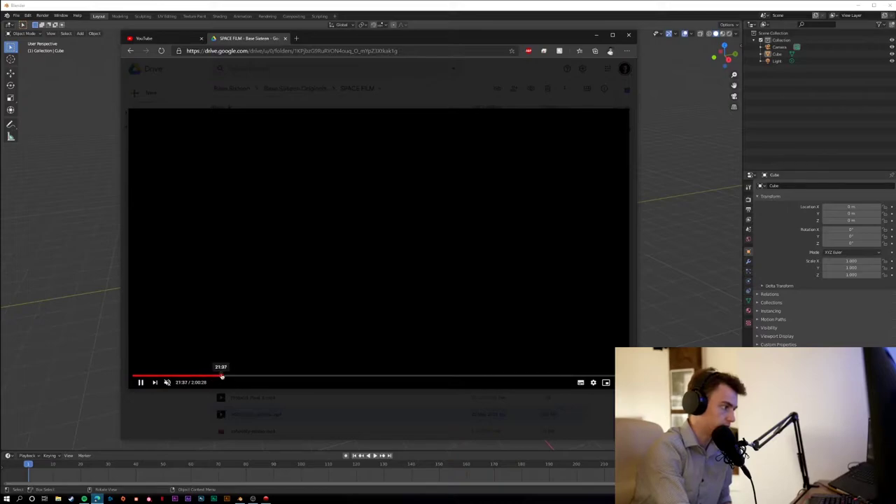
pyautogui.click(138, 375)
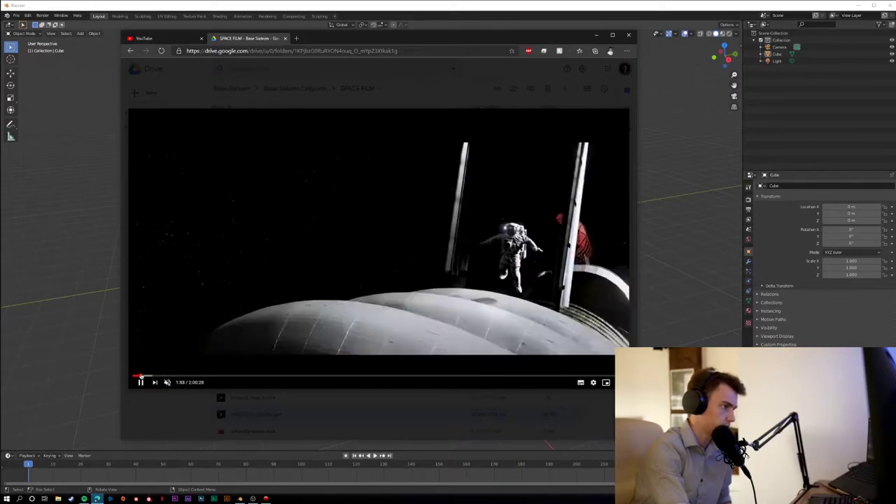
pyautogui.click(148, 376)
pyautogui.click(145, 376)
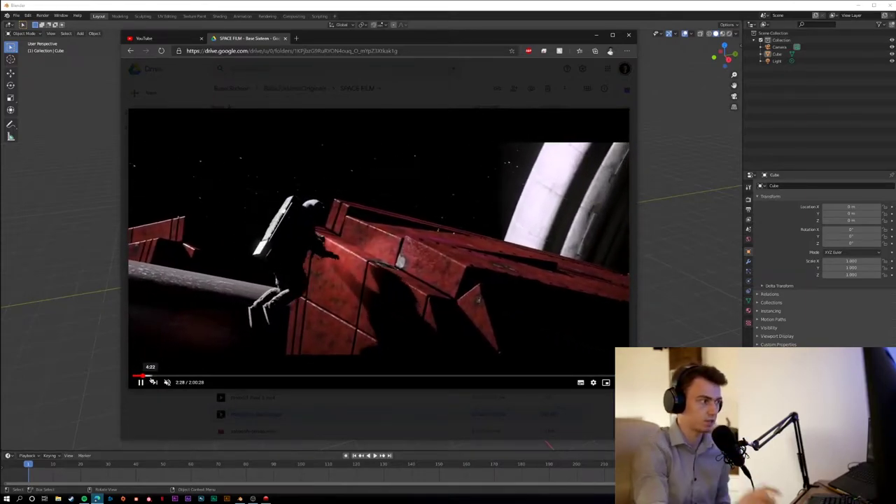
pyautogui.click(149, 375)
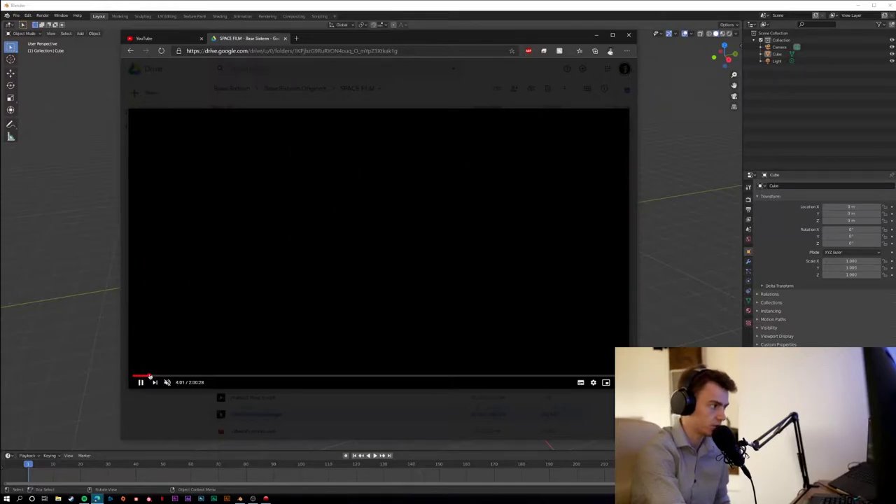
pyautogui.click(196, 396)
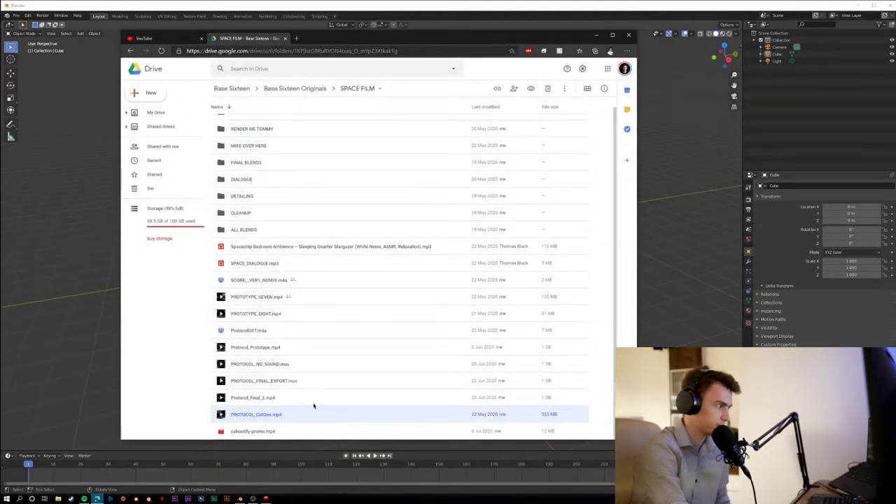
# - Reposition the browser window and open the ALL BLENDS folder inside SPACE FILM
pyautogui.click(312, 348)
pyautogui.scroll(1, 305, 198)
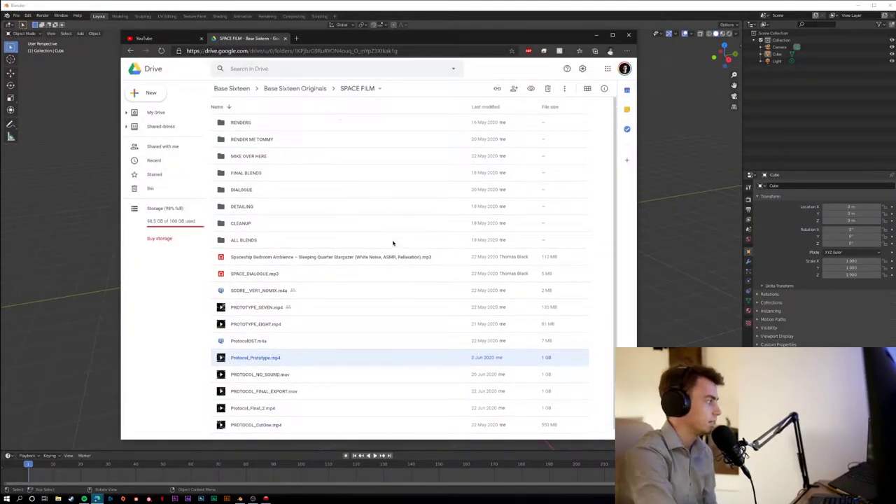
pyautogui.moveTo(427, 34); pyautogui.dragTo(470, 38)
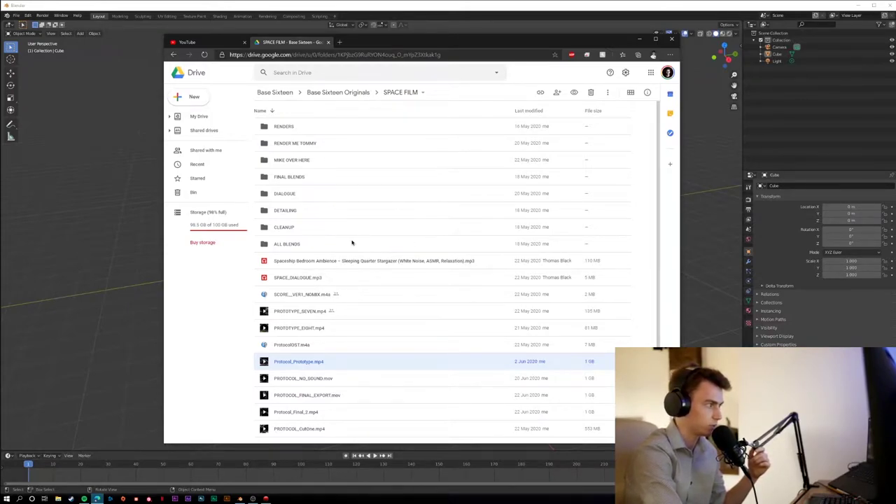
pyautogui.doubleClick(352, 243)
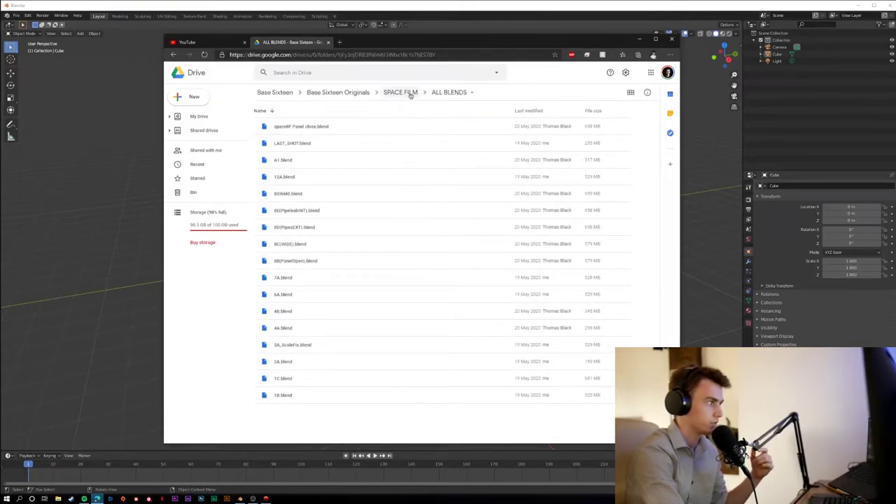
# - Highlight all the blend files in the ALL BLENDS folder to review their sizes, and clear the selection
pyautogui.moveTo(353, 424); pyautogui.dragTo(406, 100)
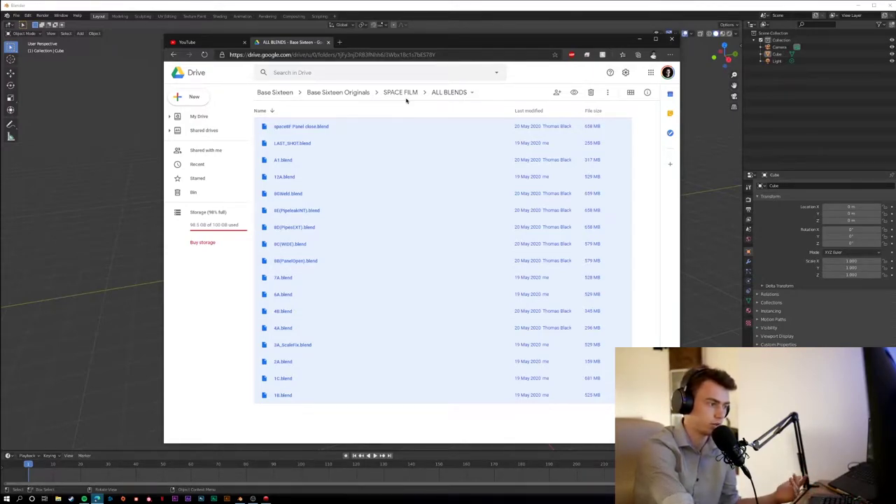
pyautogui.click(434, 413)
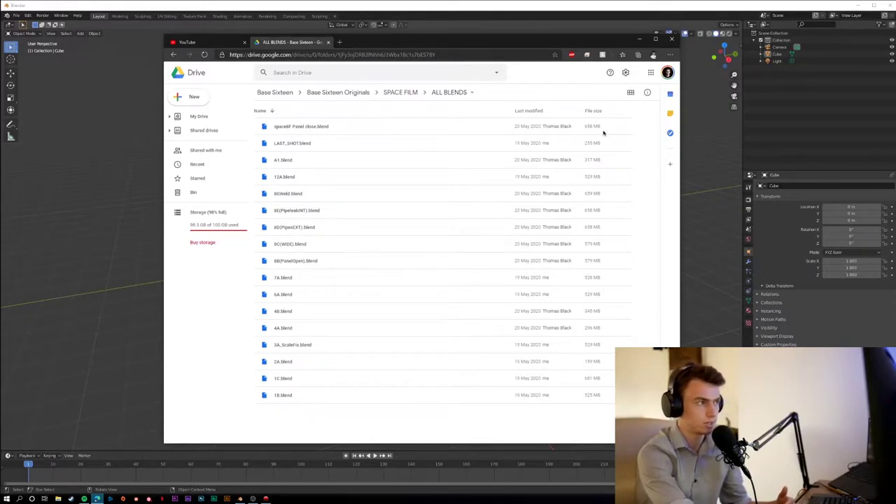
pyautogui.moveTo(635, 143); pyautogui.dragTo(583, 409)
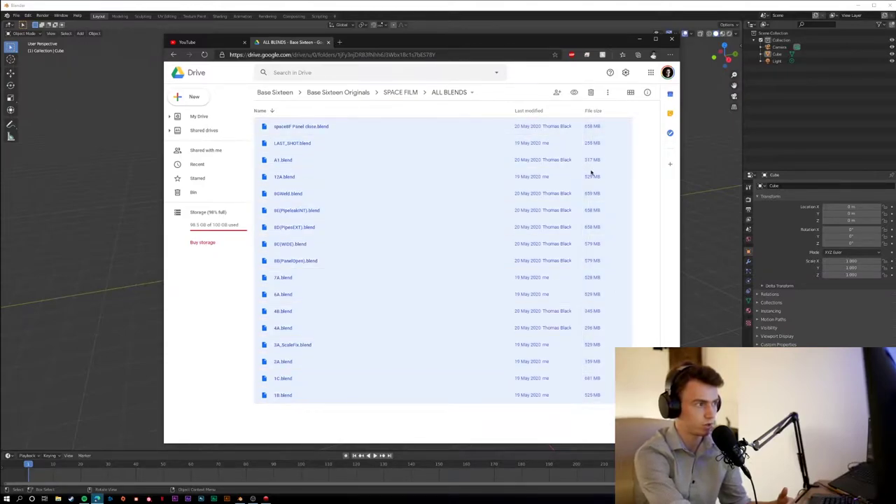
pyautogui.click(584, 421)
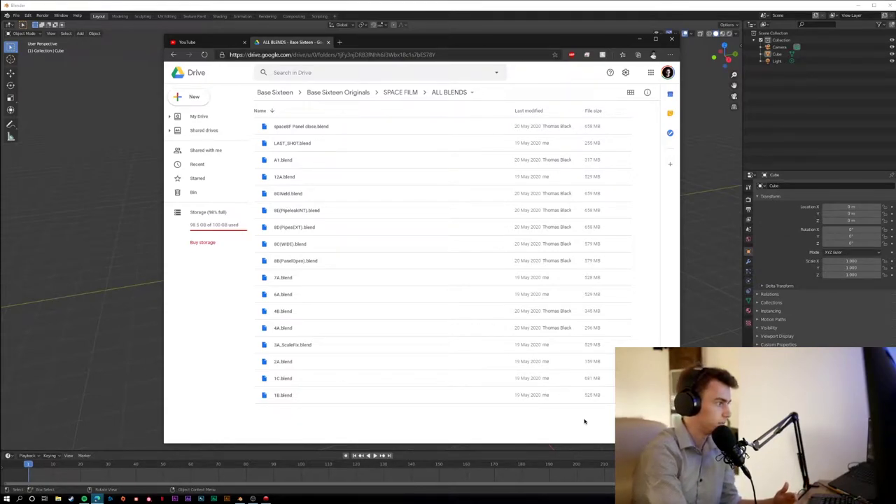
# - Return to the SPACE FILM folder and check the contents of its CLEANUP subfolder
pyautogui.click(400, 92)
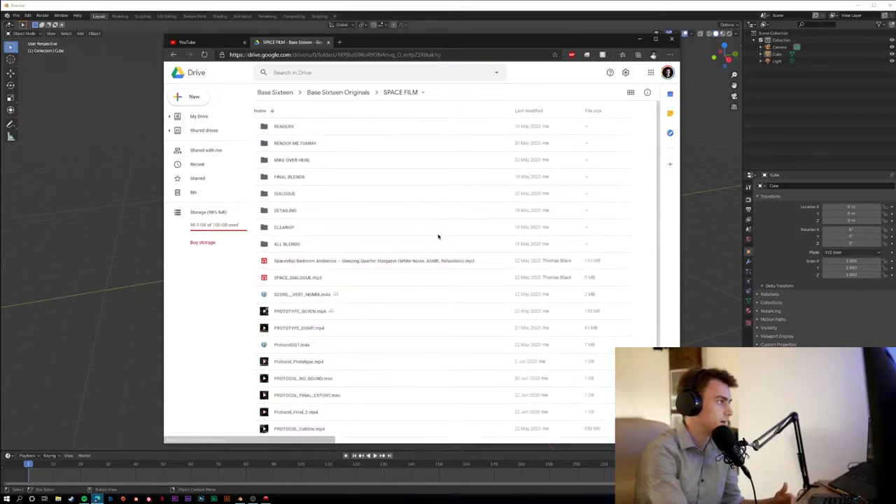
pyautogui.doubleClick(326, 229)
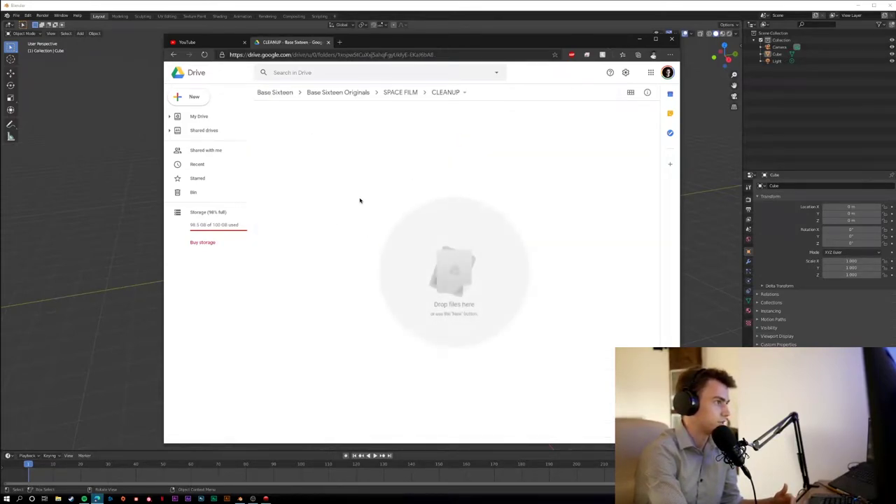
pyautogui.hotkey('alt', 'Left')
# - Browse the images in the DETAILING folder and return to SPACE FILM
pyautogui.click(322, 206)
pyautogui.doubleClick(323, 205)
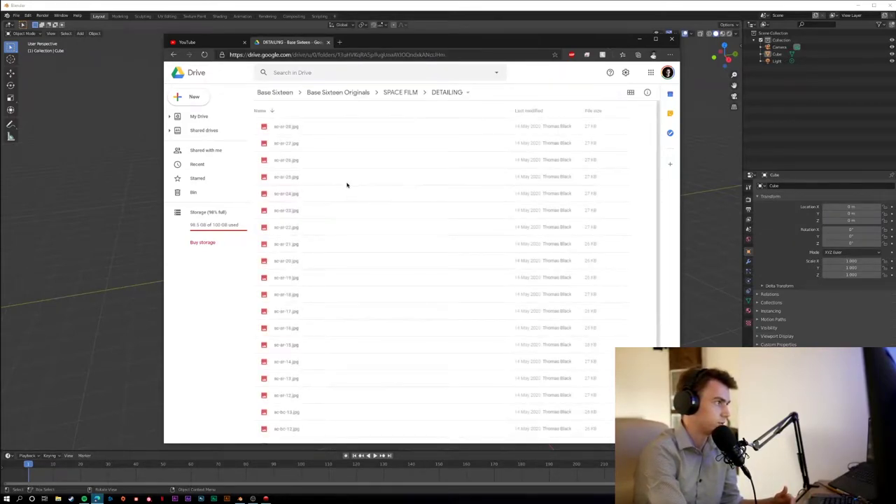
pyautogui.scroll(-5, 364, 189)
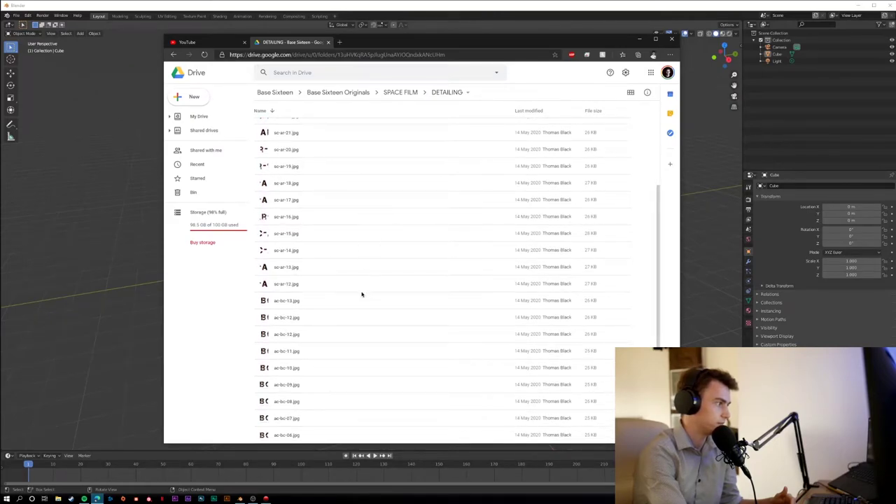
pyautogui.hotkey('alt', 'Left')
pyautogui.doubleClick(311, 212)
pyautogui.hotkey('alt', 'Left')
# - Check the contents of the DIALOGUE folder and go back to the SPACE FILM file list
pyautogui.doubleClick(385, 191)
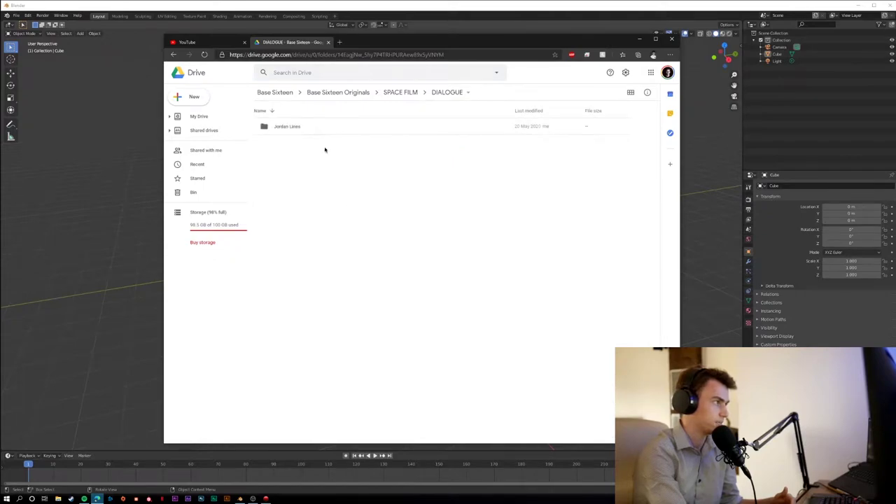
pyautogui.hotkey('alt', 'Left')
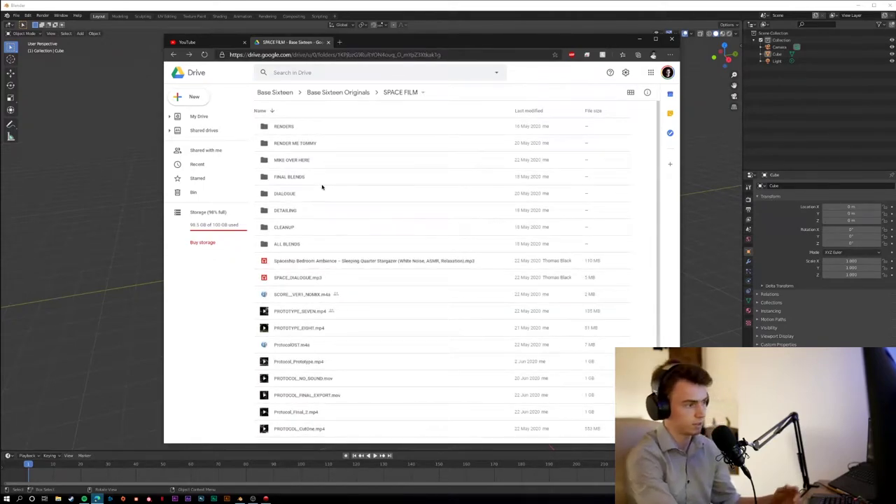
pyautogui.scroll(-1, 382, 292)
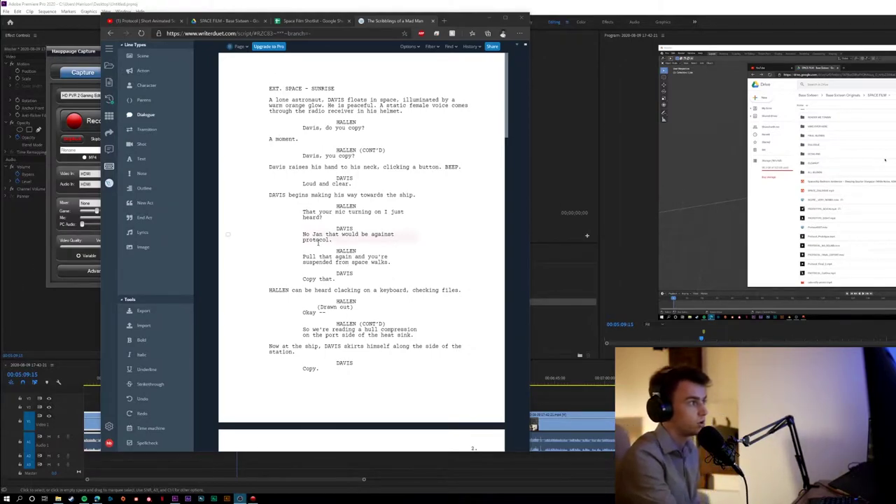
# - Minimize the browser, switch to File Explorer, and open the Space Film folder under Documents, Design, 3D
pyautogui.moveTo(471, 19); pyautogui.dragTo(498, 21)
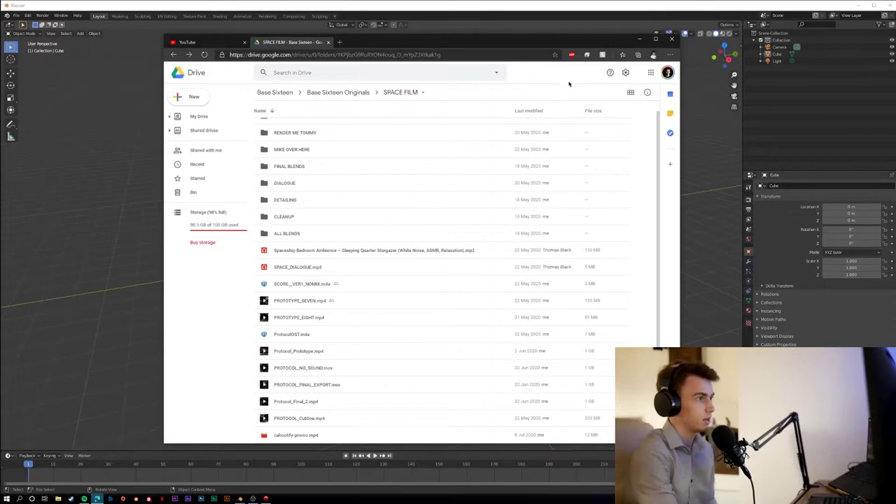
pyautogui.click(638, 39)
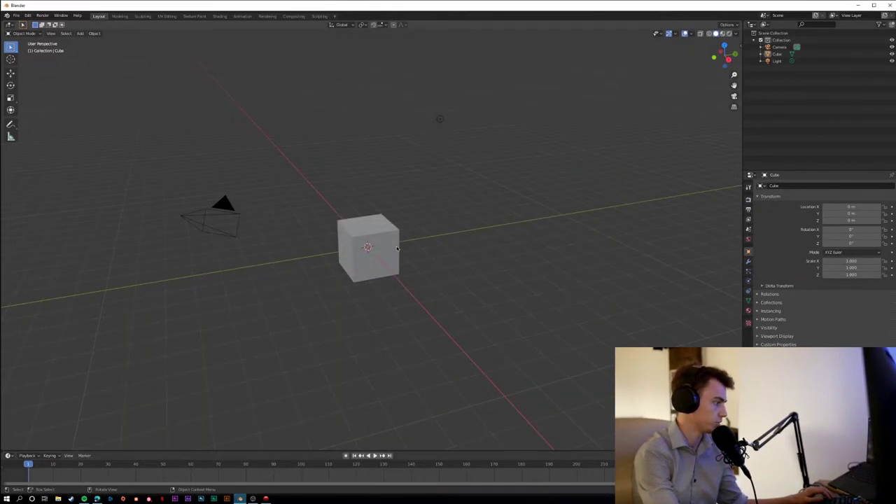
pyautogui.click(58, 499)
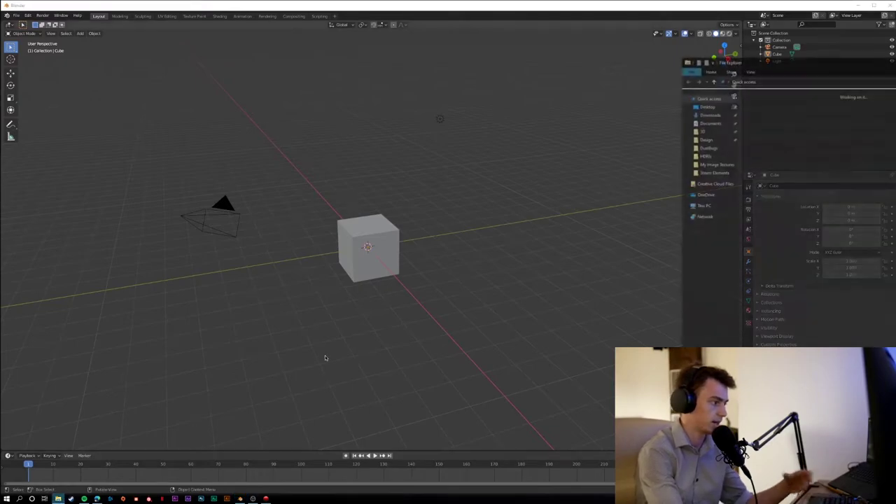
pyautogui.moveTo(822, 60); pyautogui.dragTo(549, 59)
pyautogui.click(447, 273)
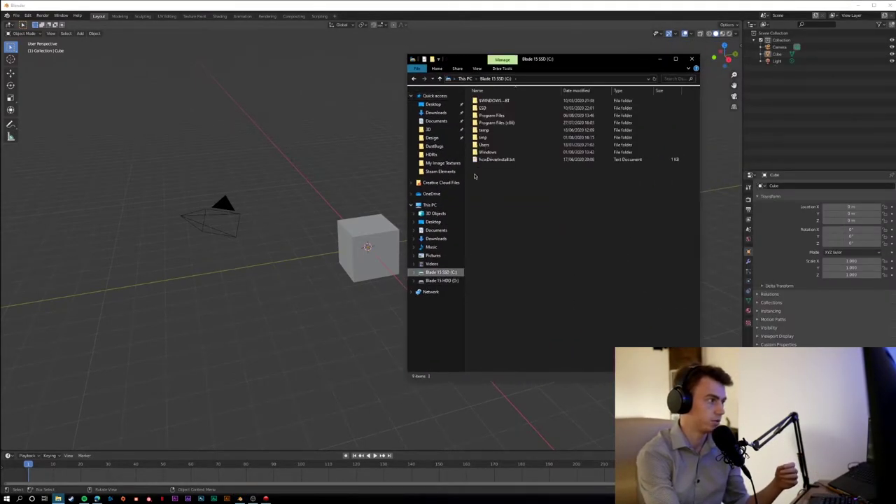
pyautogui.click(427, 129)
pyautogui.click(501, 278)
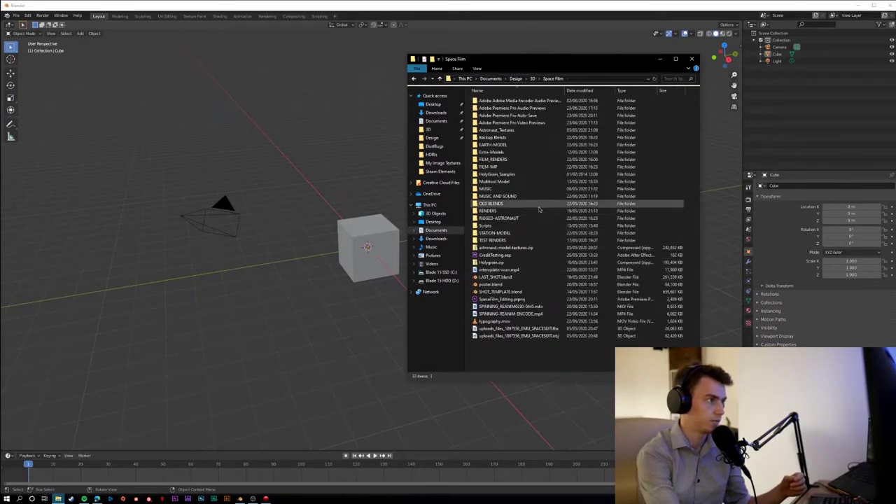
# - Select every item in the Space Film folder to check the amount of content, and clear the selection
pyautogui.moveTo(586, 60); pyautogui.dragTo(573, 60)
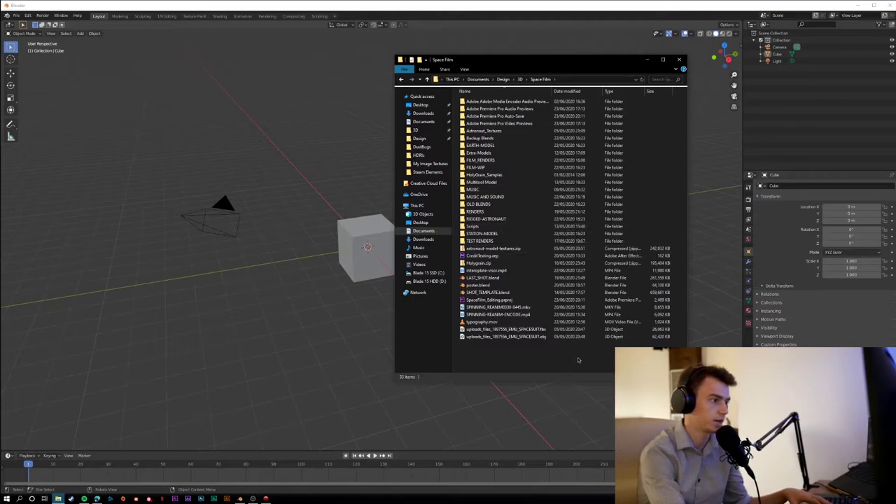
pyautogui.hotkey('ctrl', 'a')
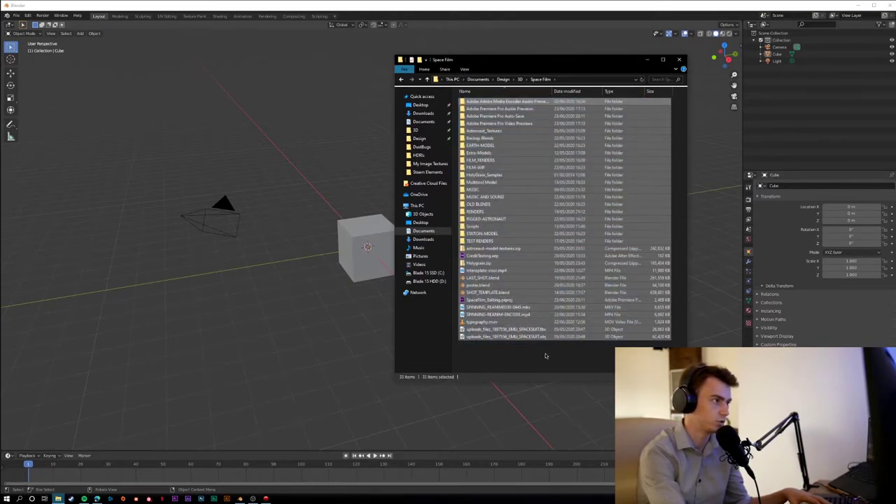
pyautogui.click(543, 354)
# - Go up to the 3D folder and view the properties of the Space Film folder to check its size
pyautogui.click(520, 80)
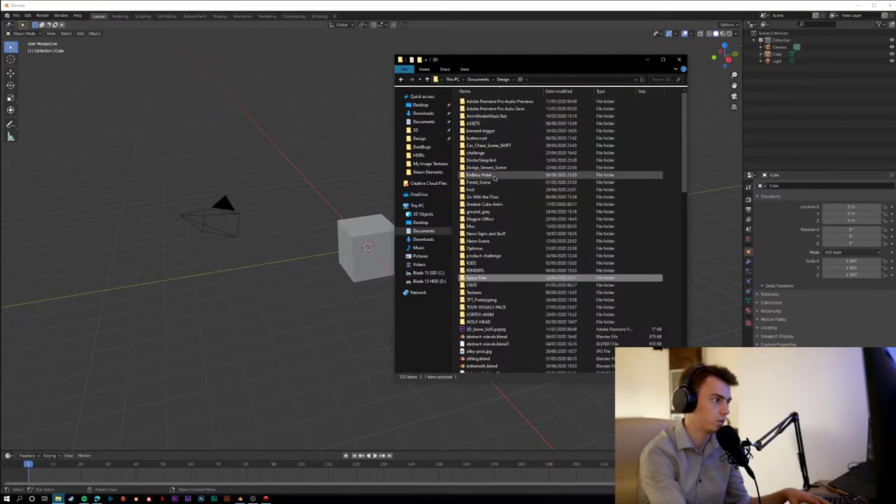
pyautogui.rightClick(494, 279)
pyautogui.click(518, 450)
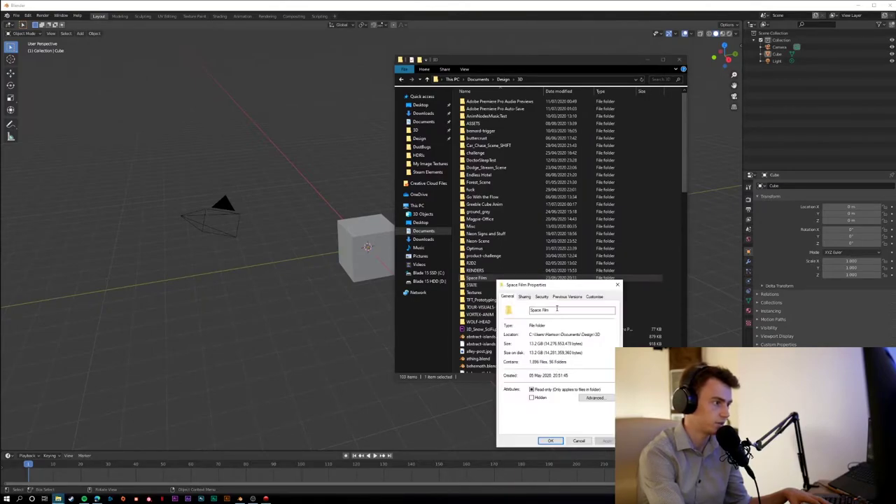
pyautogui.moveTo(547, 281); pyautogui.dragTo(596, 235)
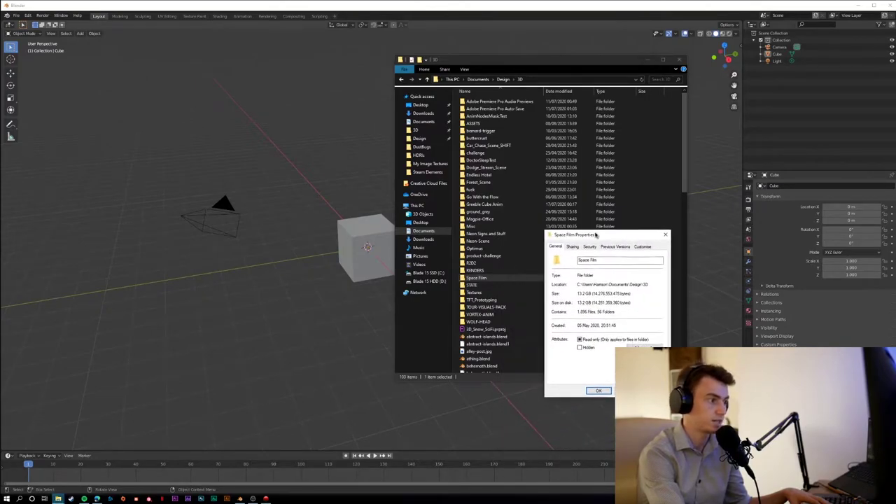
# - Close the folder properties, open the Space Film folder and go into its RIGGED-ASTRONAUT folder
pyautogui.click(598, 391)
pyautogui.doubleClick(490, 278)
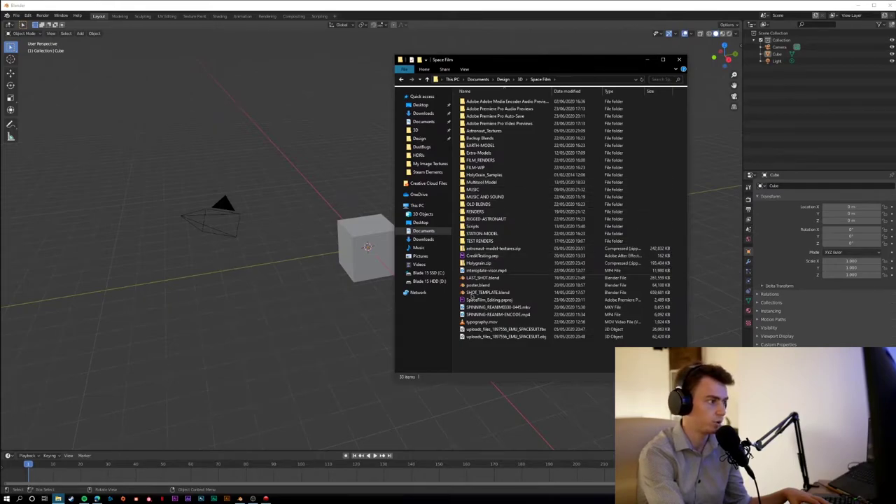
pyautogui.doubleClick(493, 218)
pyautogui.hotkey('alt', 'Left')
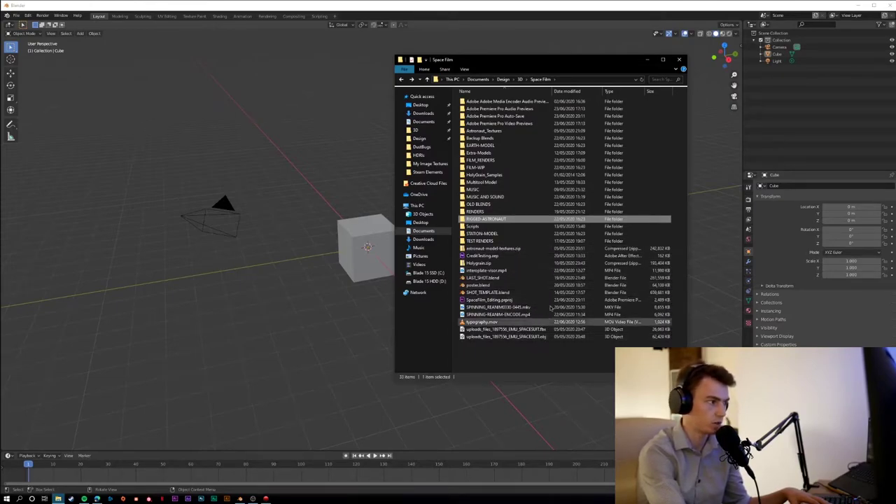
pyautogui.click(519, 361)
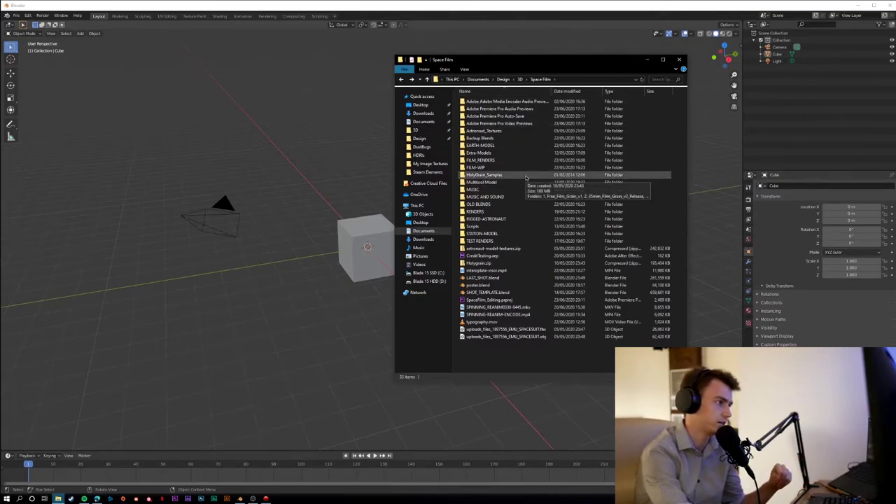
pyautogui.click(506, 221)
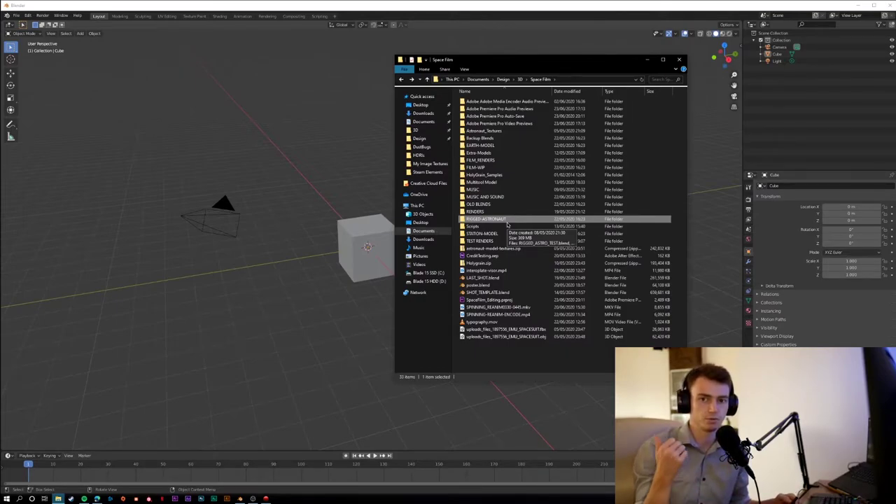
pyautogui.doubleClick(508, 223)
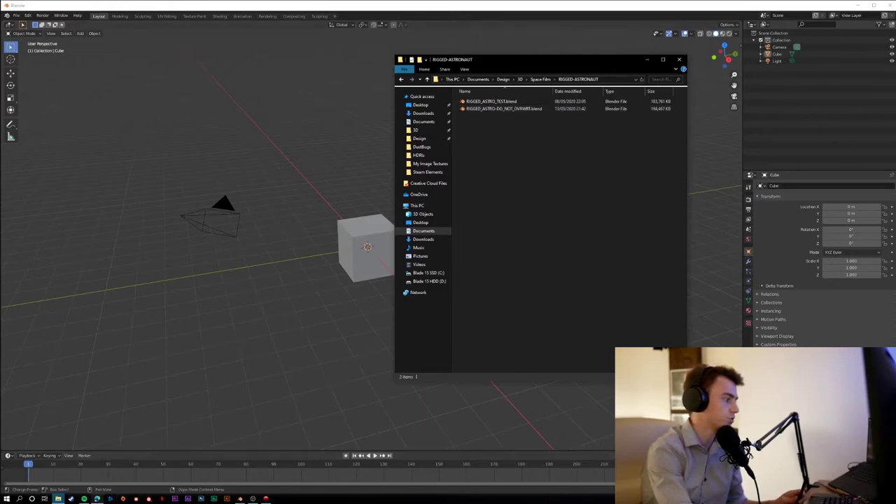
# - Switch to the browser and open cgtrader.com in the empty tab
pyautogui.click(96, 498)
pyautogui.click(342, 43)
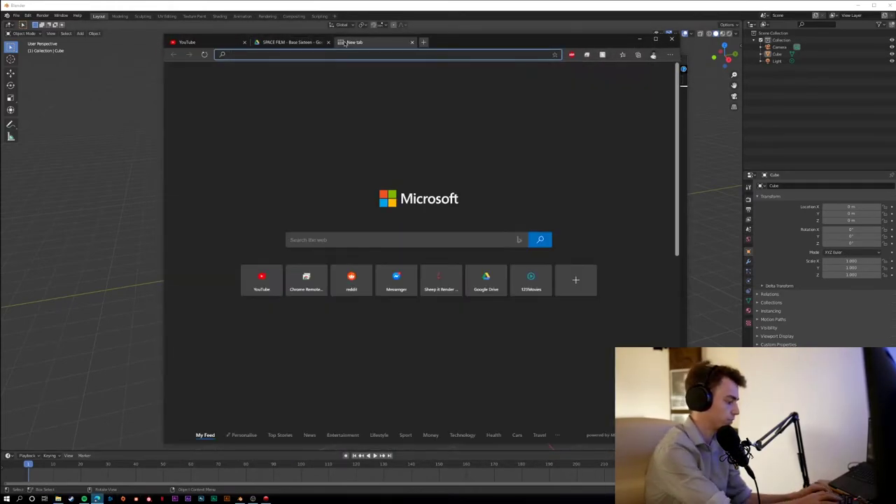
pyautogui.write('cgtrader')
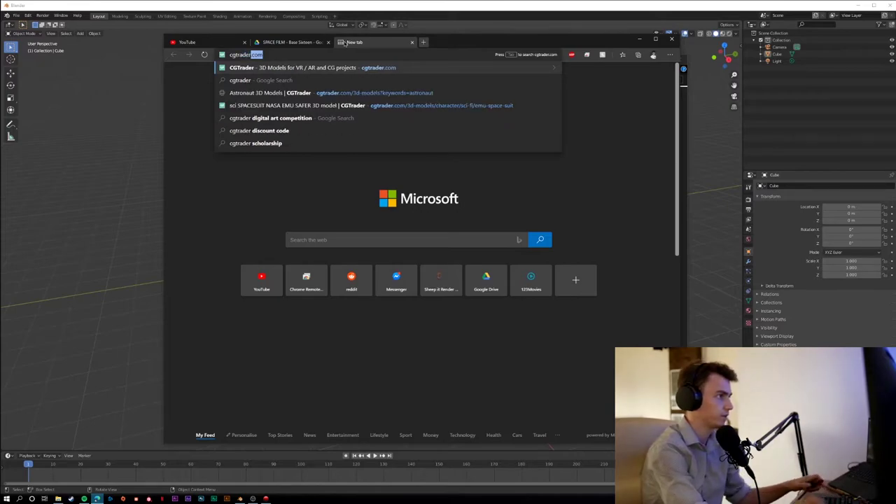
pyautogui.press('Return')
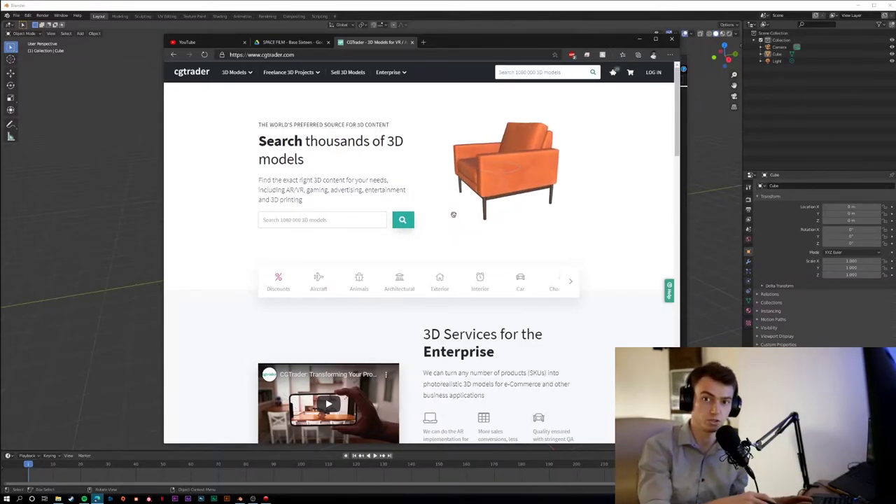
# - Log in to CGTrader with the Google account
pyautogui.click(653, 72)
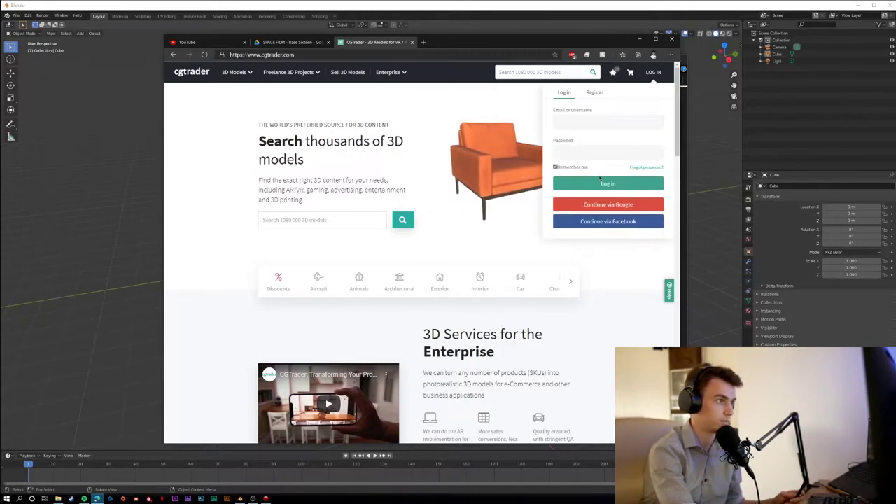
pyautogui.click(617, 207)
pyautogui.click(422, 232)
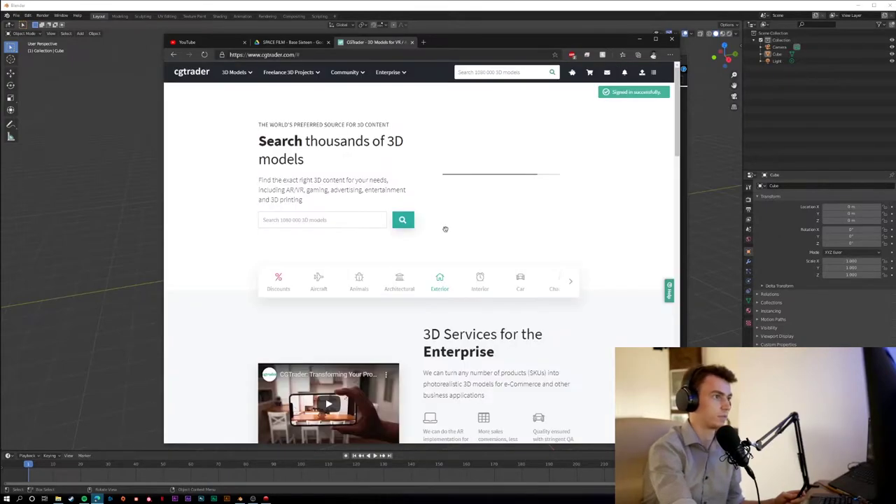
# - Open the SPACESUIT NASA EMU SAFER 3D model page from the account's purchases
pyautogui.click(657, 72)
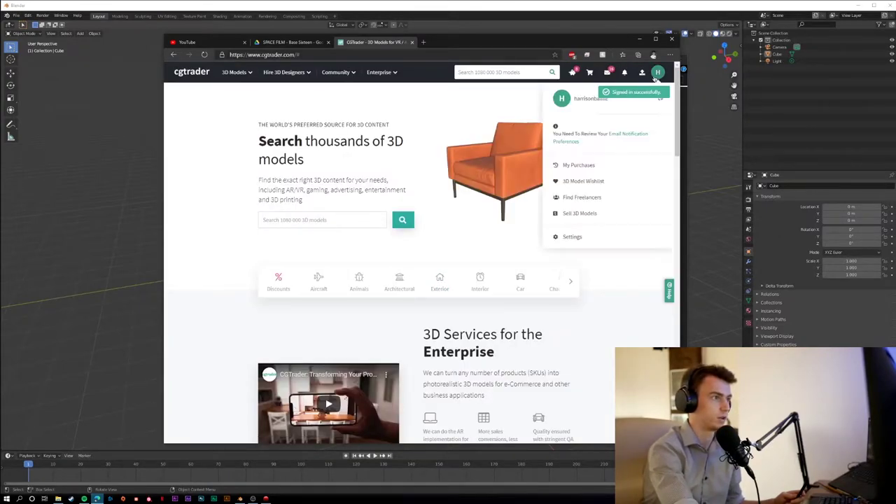
pyautogui.click(578, 165)
pyautogui.click(294, 315)
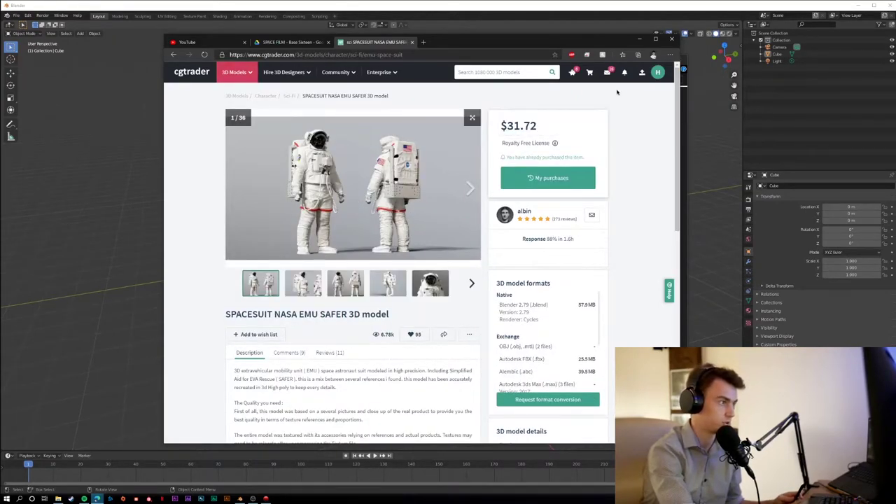
# - Browse the spacesuit model's preview images up to the helmet close-up at image 12
pyautogui.click(304, 290)
pyautogui.click(347, 288)
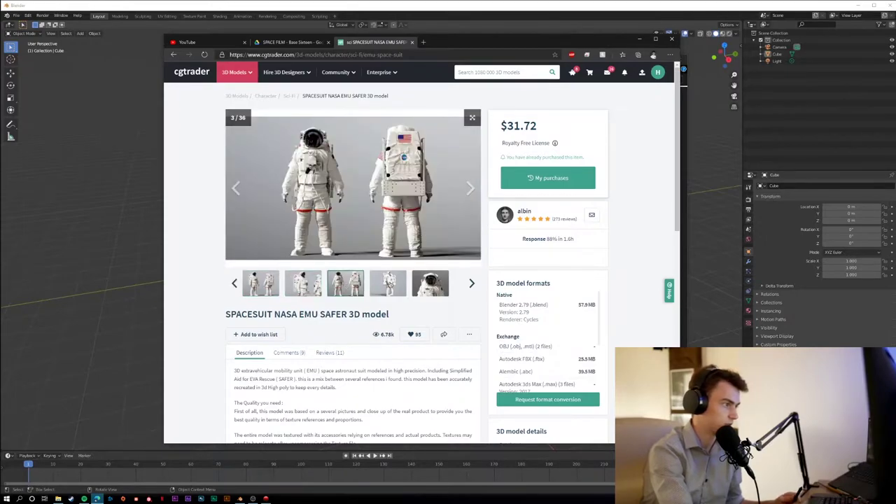
pyautogui.click(389, 286)
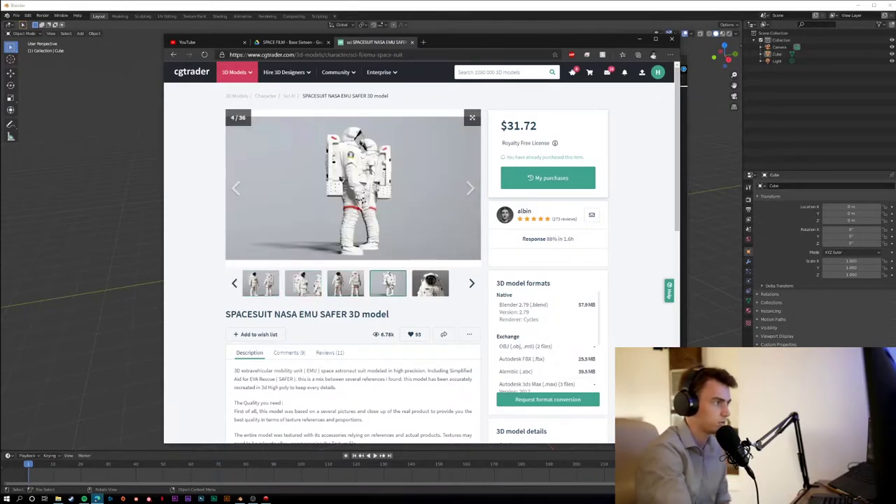
pyautogui.click(439, 286)
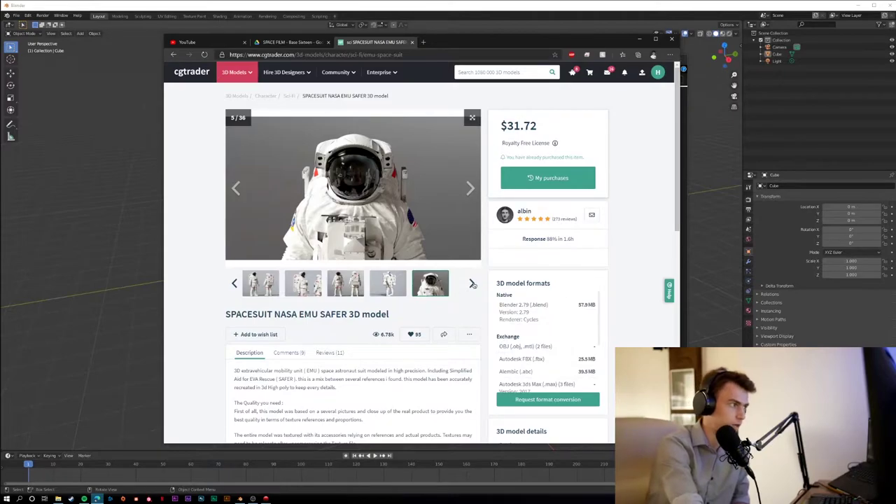
pyautogui.click(472, 283)
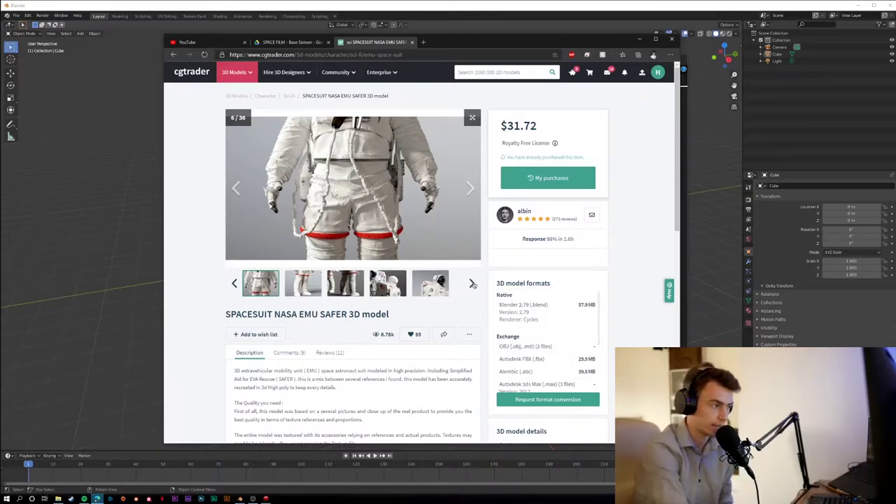
pyautogui.doubleClick(472, 283)
pyautogui.click(380, 282)
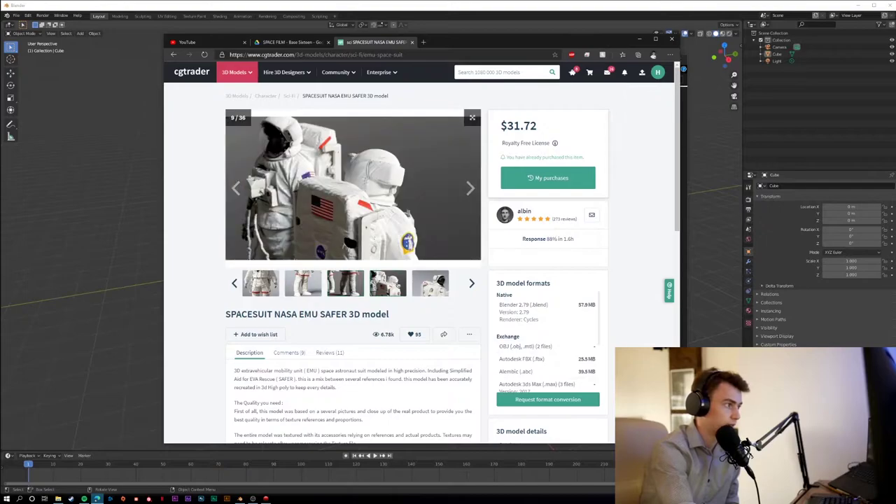
pyautogui.click(434, 287)
pyautogui.click(469, 289)
pyautogui.click(470, 288)
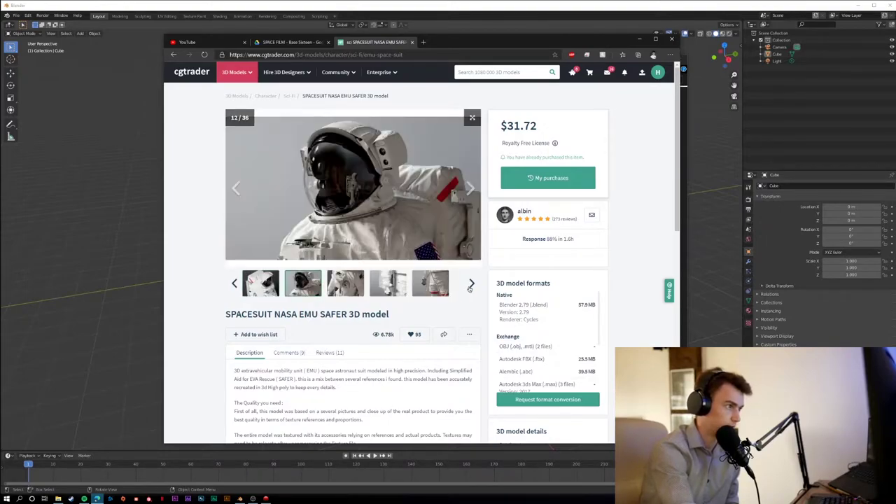
# - Open the spacesuit seller's profile in a new tab, look through the models and reviews, and close it again
pyautogui.rightClick(523, 212)
pyautogui.click(553, 218)
pyautogui.click(448, 42)
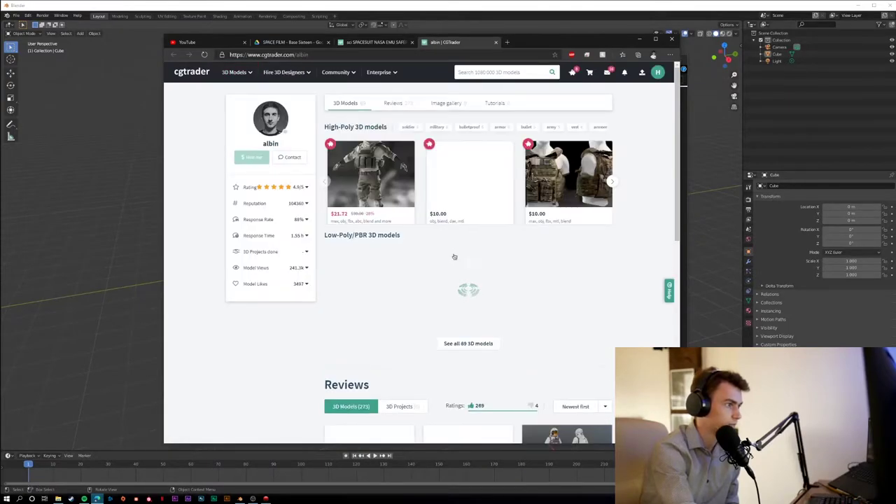
pyautogui.scroll(-5, 642, 224)
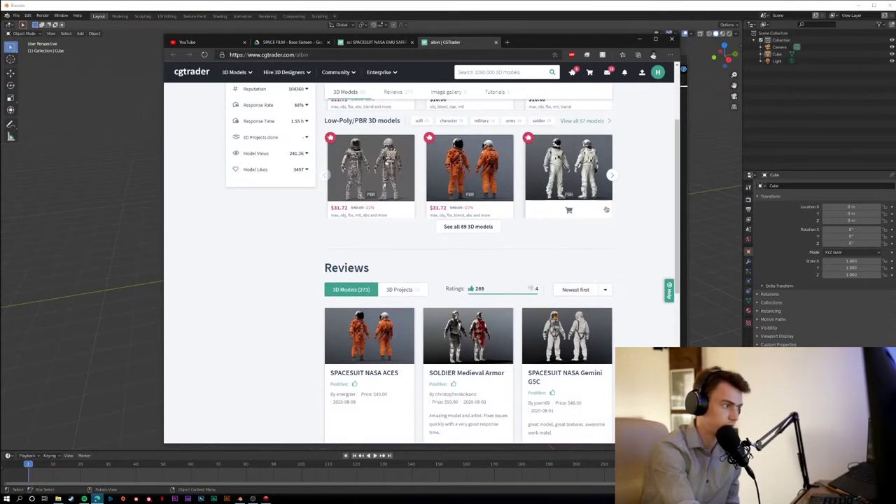
pyautogui.scroll(-4, 642, 224)
pyautogui.scroll(5, 642, 224)
pyautogui.click(374, 42)
pyautogui.click(495, 43)
# - View the chest close-up of the spacesuit and highlight the native Blender 2.79 format details
pyautogui.click(355, 291)
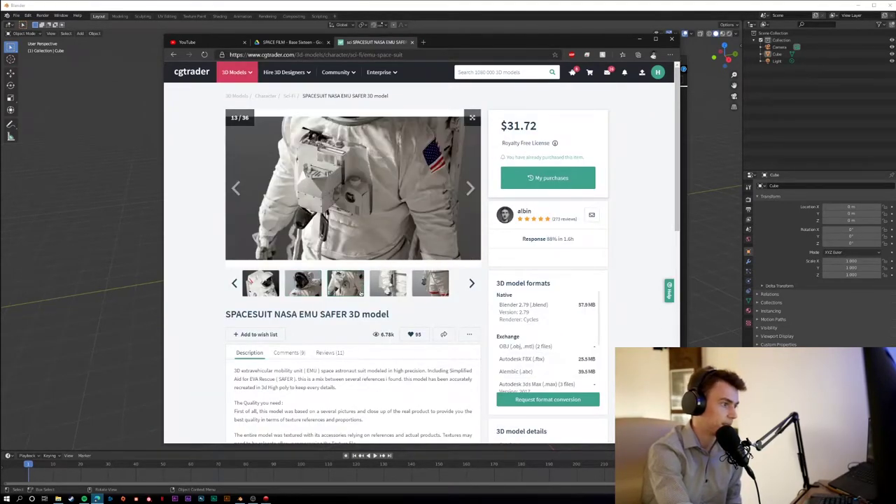
pyautogui.moveTo(539, 323); pyautogui.dragTo(498, 303)
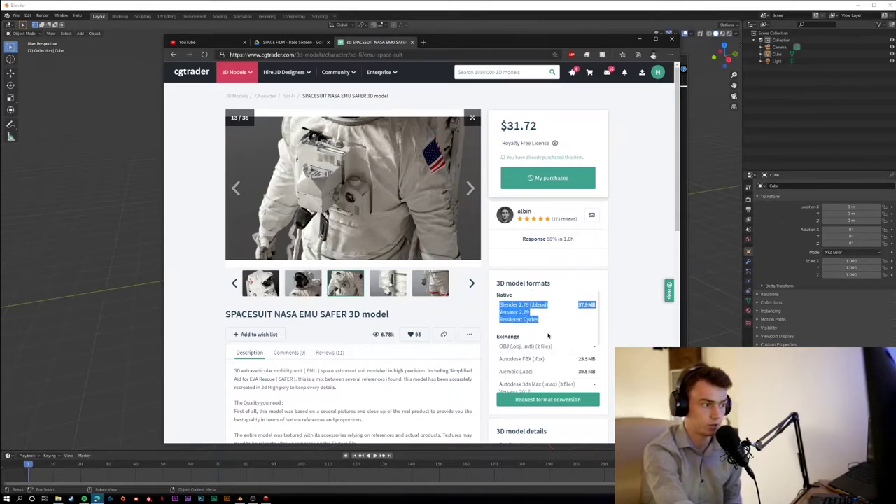
pyautogui.click(544, 330)
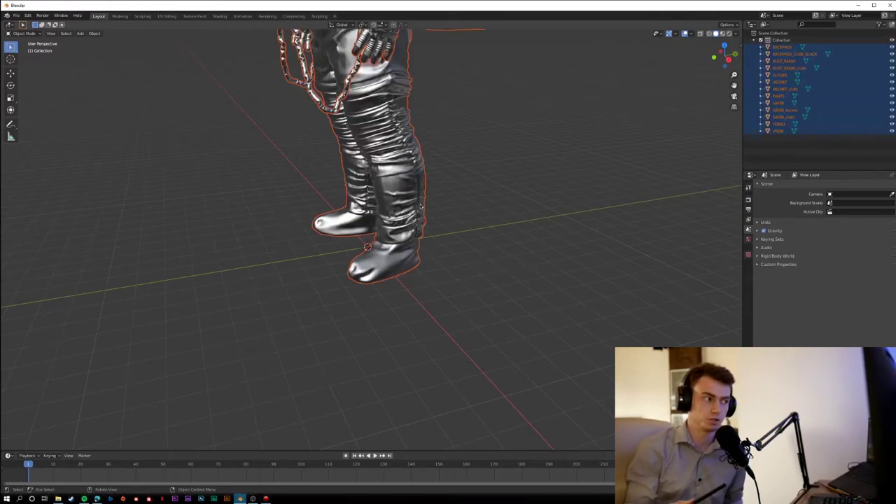
# - Inspect the imported spacesuit in Blender from several sides, selecting the SAFER_buckle and TORSO objects
pyautogui.scroll(-6, 422, 208)
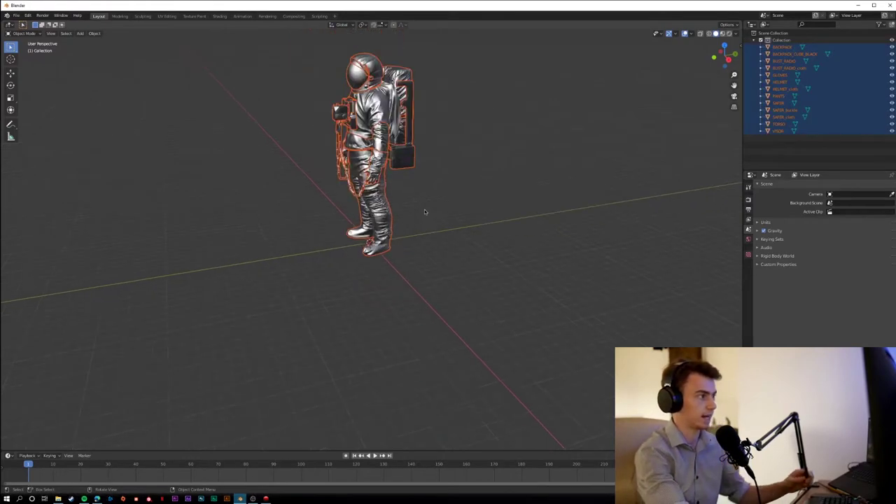
pyautogui.moveTo(424, 209); pyautogui.dragTo(462, 235, button='middle')
pyautogui.click(456, 219)
pyautogui.click(393, 192)
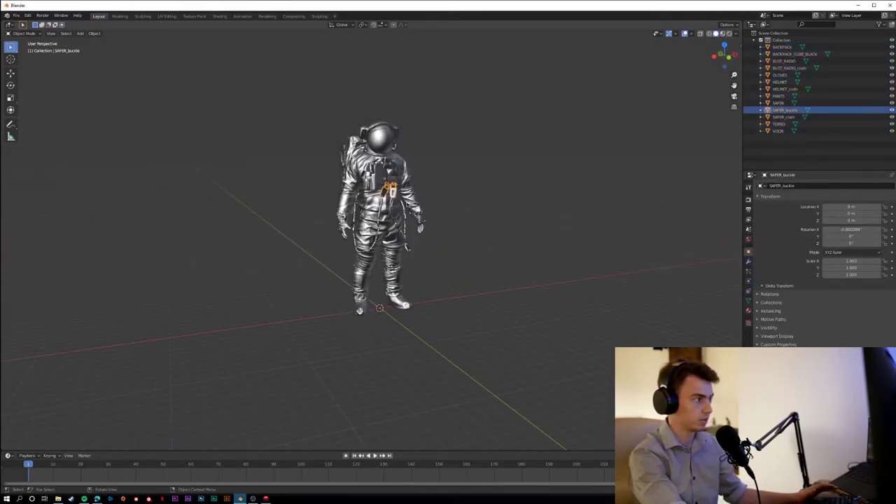
pyautogui.scroll(4, 391, 203)
pyautogui.moveTo(392, 203); pyautogui.dragTo(326, 209, button='middle')
pyautogui.click(404, 230)
pyautogui.moveTo(405, 230); pyautogui.dragTo(440, 222, button='middle')
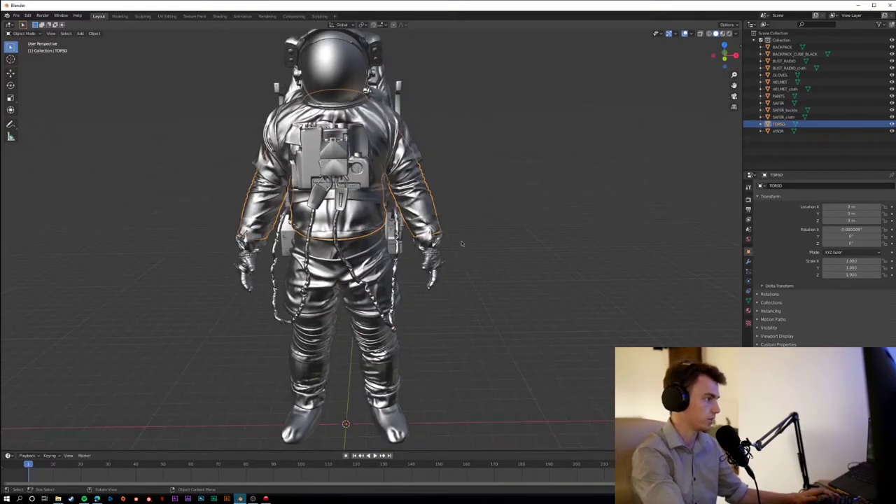
# - Try moving the torso, gloves and backpack one at a time, reverting each move and clearing the selection
pyautogui.press('g')
pyautogui.click(435, 179)
pyautogui.hotkey('ctrl', 'z')
pyautogui.click(436, 254)
pyautogui.press('g')
pyautogui.click(428, 196)
pyautogui.hotkey('ctrl', 'z')
pyautogui.click(387, 92)
pyautogui.press('g')
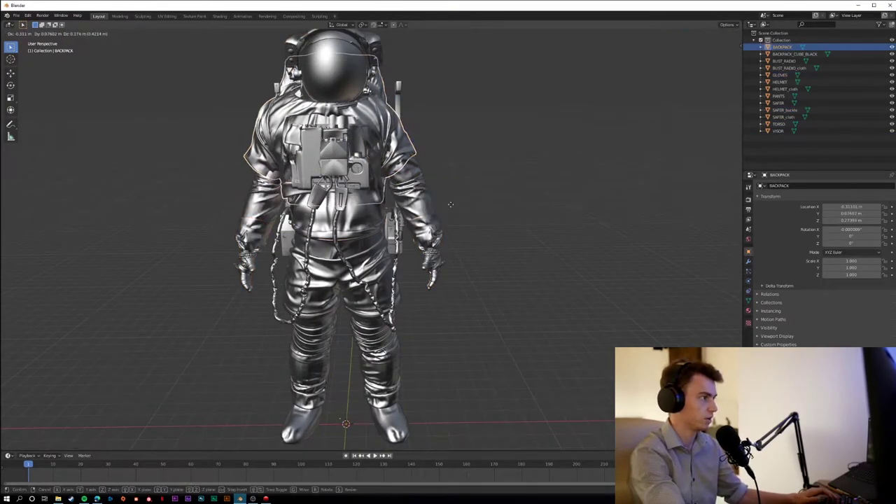
pyautogui.rightClick(457, 198)
pyautogui.click(554, 228)
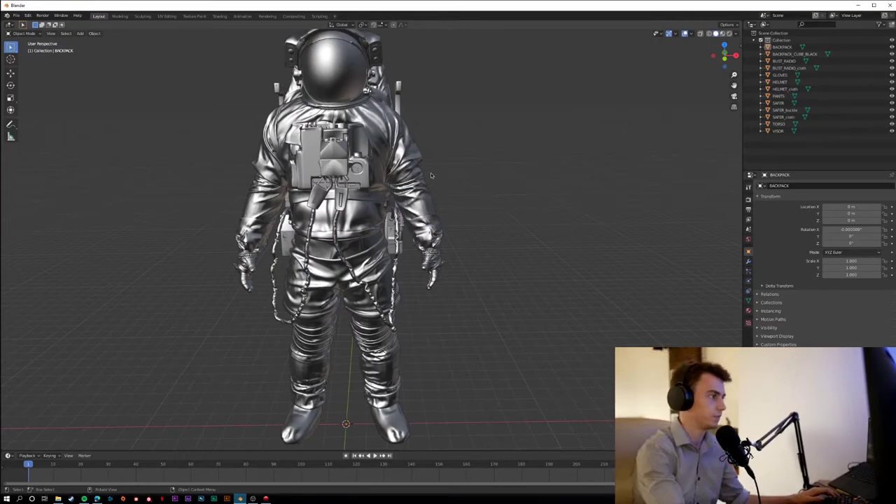
# - Move the backpack and the torso off the astronaut to opposite sides of the figure
pyautogui.keyDown('shift'); pyautogui.moveTo(457, 153); pyautogui.dragTo(490, 202, button='middle'); pyautogui.keyUp('shift')
pyautogui.moveTo(491, 201); pyautogui.dragTo(480, 203, button='middle')
pyautogui.click(427, 201)
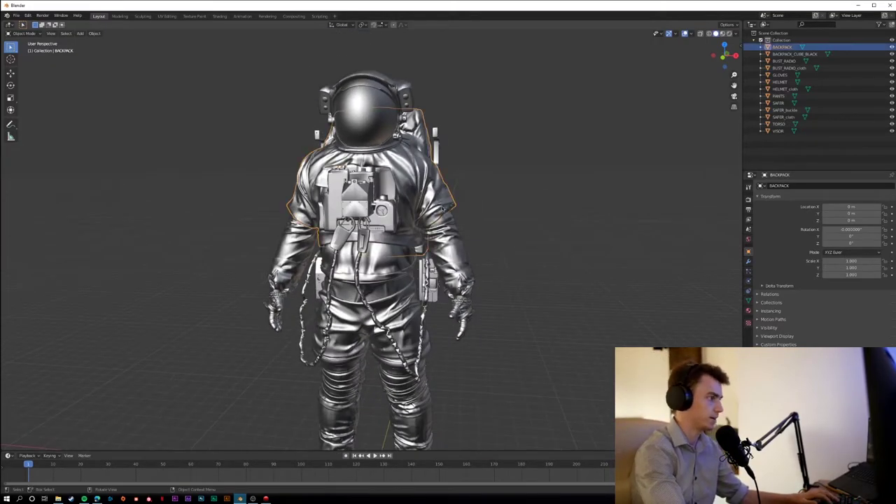
pyautogui.press('g')
pyautogui.click(467, 223)
pyautogui.click(431, 218)
pyautogui.press('g')
pyautogui.click(601, 151)
pyautogui.scroll(-1, 479, 271)
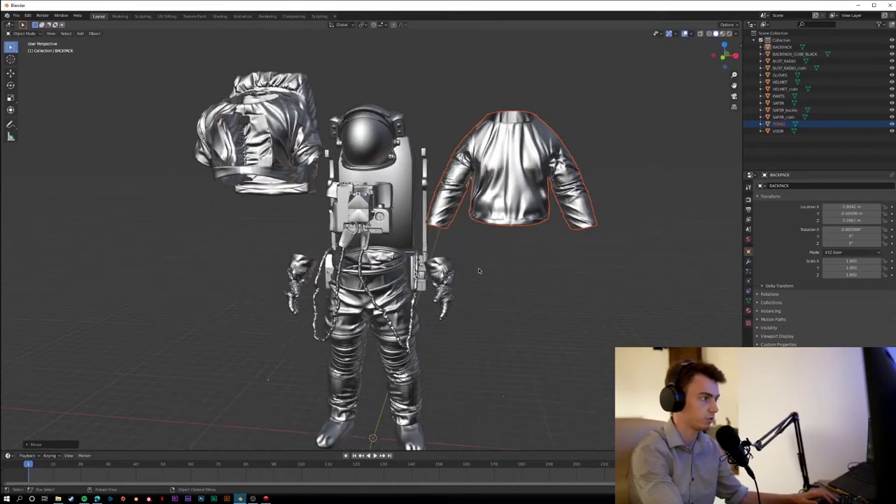
# - Move the gloves away from the body toward the detached torso and shift the backpack farther out
pyautogui.click(441, 280)
pyautogui.press('g')
pyautogui.click(551, 266)
pyautogui.press('g')
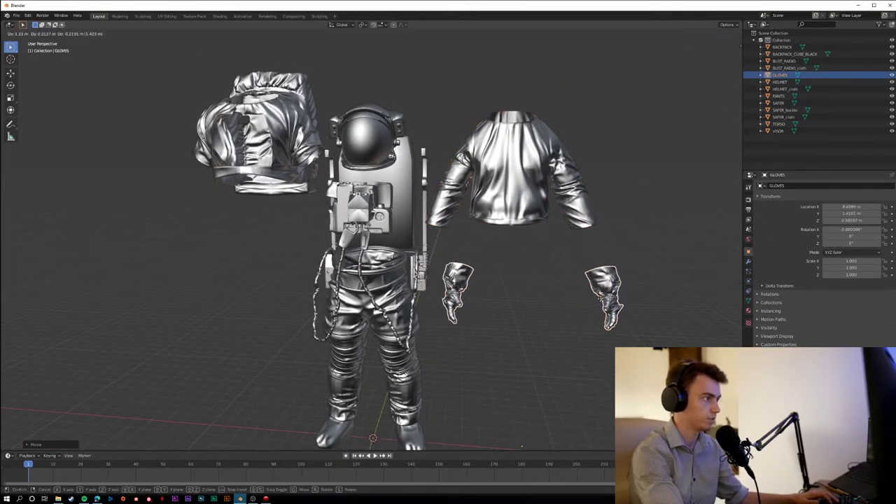
pyautogui.click(556, 207)
pyautogui.click(302, 160)
pyautogui.press('g')
pyautogui.click(259, 158)
# - Pull the black backpack cube and the SAFER unit away behind the suit
pyautogui.moveTo(259, 157); pyautogui.dragTo(365, 203, button='middle')
pyautogui.click(366, 203)
pyautogui.press('g')
pyautogui.click(246, 172)
pyautogui.press('g')
pyautogui.click(237, 279)
pyautogui.click(379, 279)
pyautogui.press('g')
pyautogui.click(233, 309)
# - Move the BUST_RADIO_cloth object out in front of the suit
pyautogui.moveTo(232, 309); pyautogui.dragTo(438, 204, button='middle')
pyautogui.click(453, 190)
pyautogui.press('g')
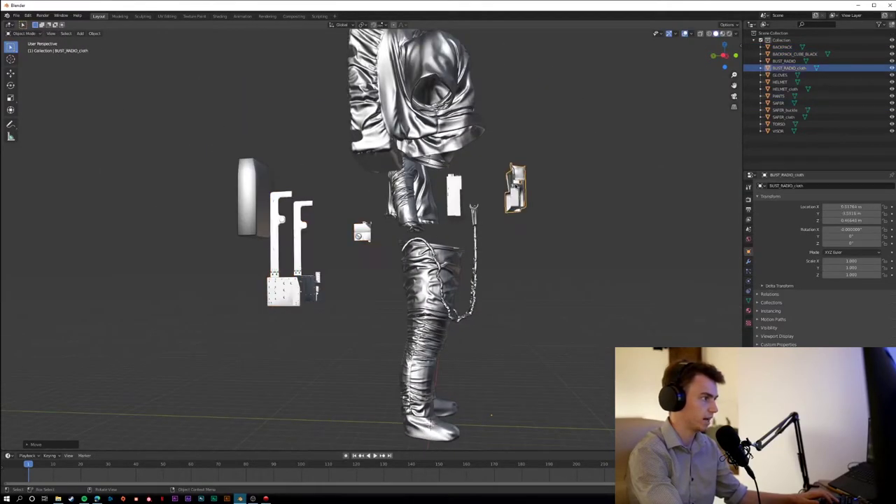
# - Lift the helmet above the suit and move the visor out in front of it
pyautogui.moveTo(438, 168); pyautogui.dragTo(374, 182, button='middle')
pyautogui.click(406, 125)
pyautogui.press('g')
pyautogui.click(425, 56)
pyautogui.click(424, 132)
pyautogui.press('g')
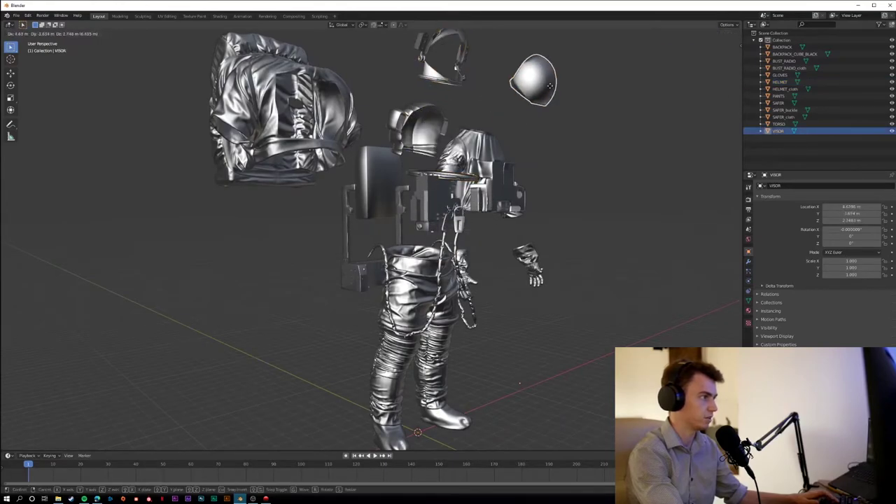
pyautogui.click(535, 79)
# - Move the pants freely, undo that, and lower them straight down along the Z axis
pyautogui.moveTo(523, 172); pyautogui.dragTo(455, 196, button='middle')
pyautogui.scroll(-1, 427, 176)
pyautogui.click(402, 340)
pyautogui.moveTo(403, 339); pyautogui.dragTo(422, 322, button='middle')
pyautogui.press('g')
pyautogui.click(382, 312)
pyautogui.hotkey('ctrl', 'z')
pyautogui.press('g')
pyautogui.press('z')
pyautogui.click(423, 357)
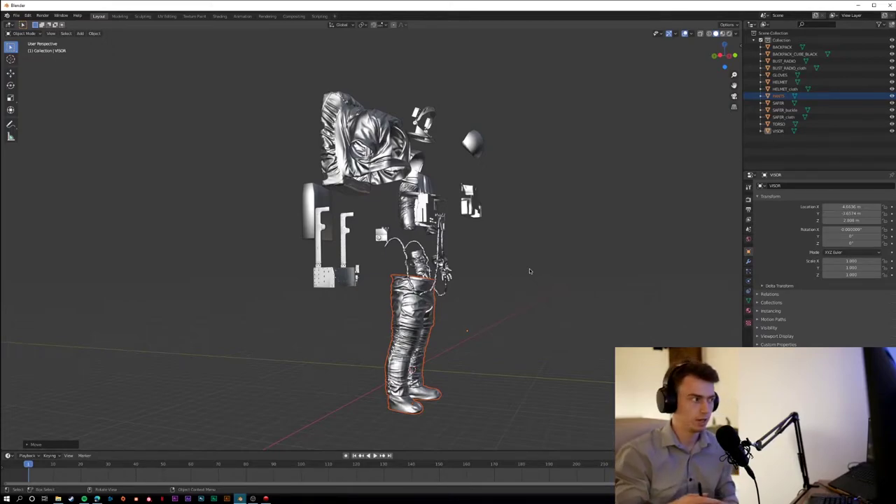
# - Undo the last moves of the pants, visor and helmet
pyautogui.hotkey('ctrl', 'z')
pyautogui.hotkey('ctrl', 'z')
pyautogui.hotkey('ctrl', 'z')
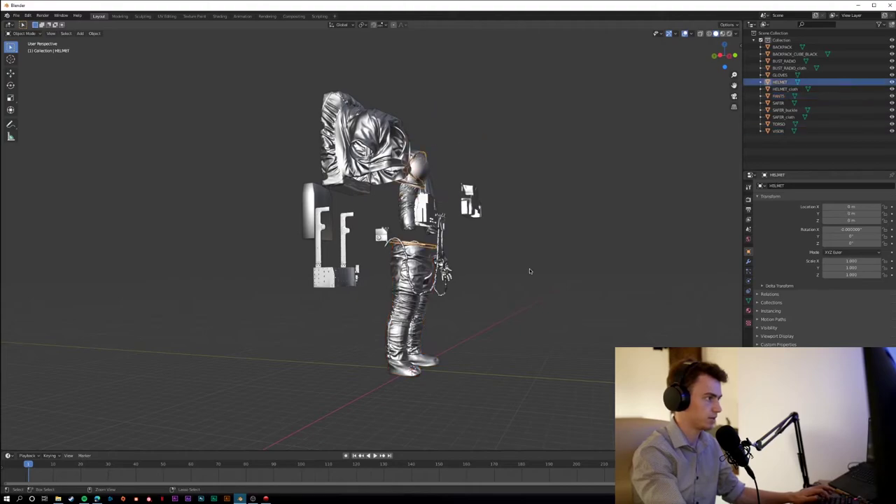
# - Undo the earlier moves of the suit parts until the backpack and helmet are back on the body
pyautogui.hotkey('ctrl', 'z')
pyautogui.hotkey('ctrl', 'z')
pyautogui.hotkey('ctrl', 'z')
pyautogui.hotkey('ctrl', 'z')
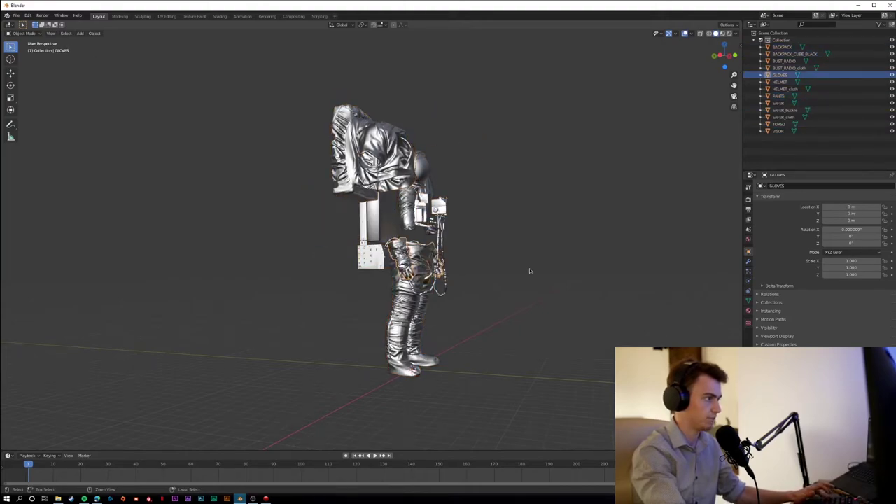
pyautogui.hotkey('ctrl', 'z')
pyautogui.hotkey('ctrl', 'z')
pyautogui.hotkey('ctrl', 'z')
pyautogui.hotkey('ctrl', 'z')
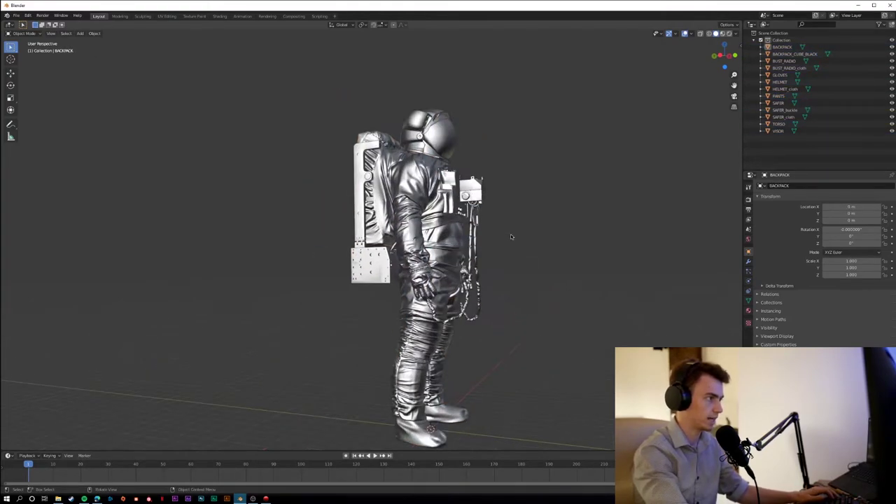
# - Join the BACKPACK object into the TORSO object
pyautogui.click(429, 185)
pyautogui.scroll(3, 441, 194)
pyautogui.keyDown('shift'); pyautogui.moveTo(443, 195); pyautogui.dragTo(431, 224, button='middle'); pyautogui.keyUp('shift')
pyautogui.keyDown('shift'); pyautogui.click(431, 224); pyautogui.keyUp('shift')
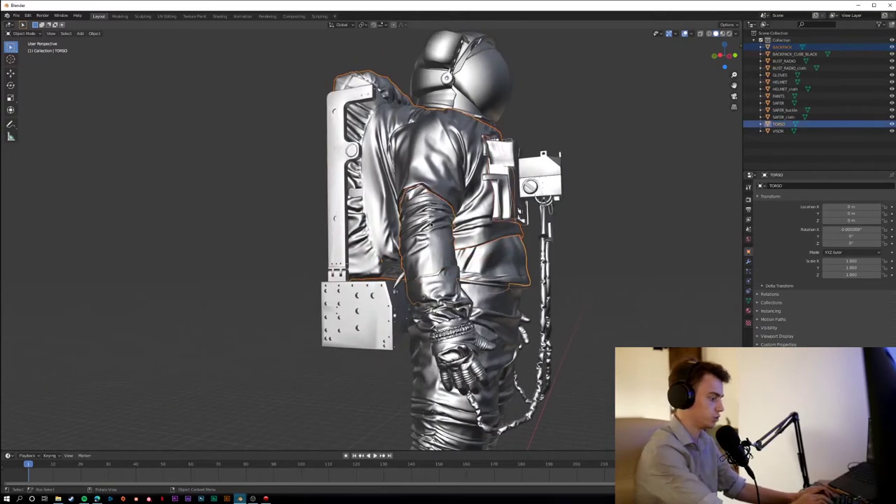
pyautogui.hotkey('ctrl', 'j')
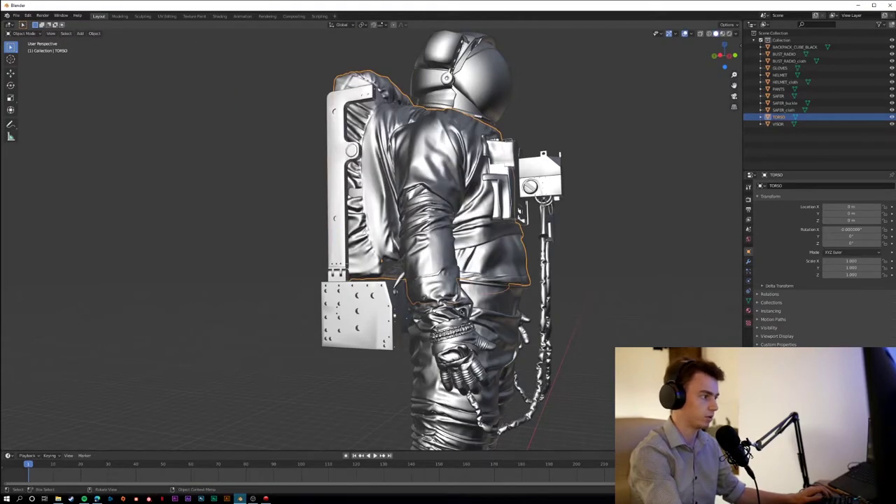
# - Join the GLOVES object into the TORSO object
pyautogui.click(462, 312)
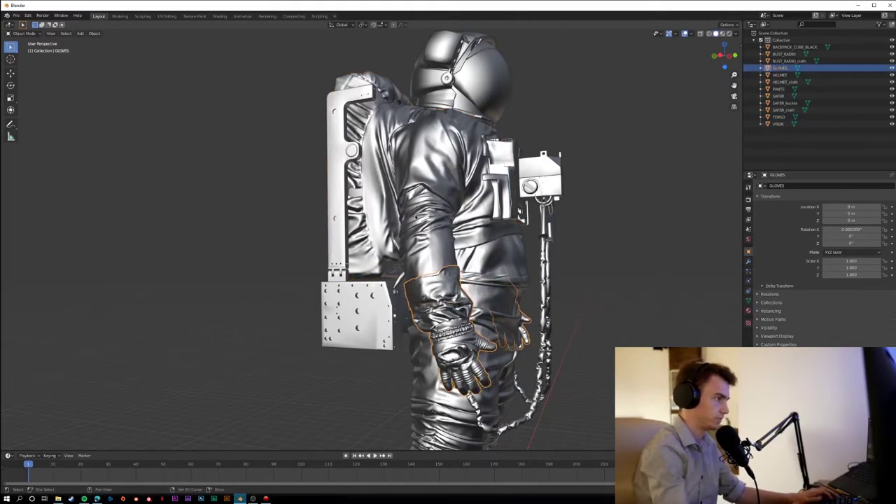
pyautogui.keyDown('shift'); pyautogui.click(415, 219); pyautogui.keyUp('shift')
pyautogui.hotkey('ctrl', 'j')
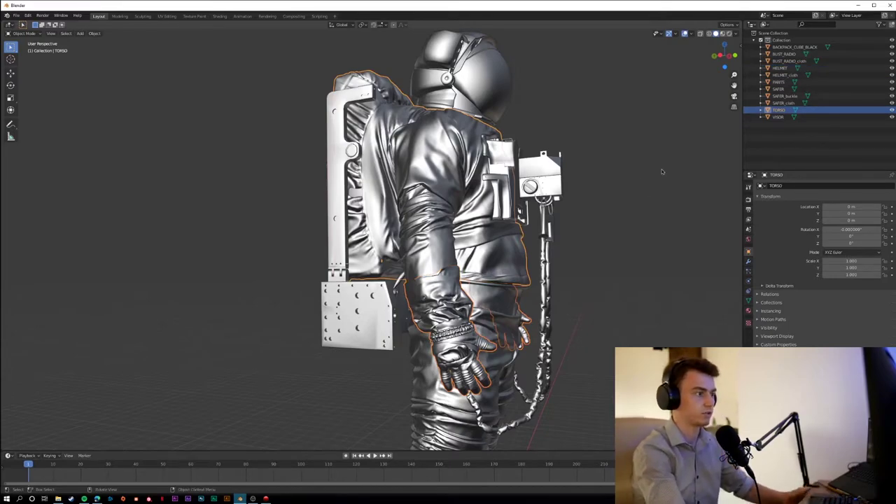
# - Examine the suit's mesh in wireframe around the wrist and glove, and return to solid shading
pyautogui.press('Tab')
pyautogui.press('Tab')
pyautogui.hotkey('shift', 'z')
pyautogui.click(668, 196)
pyautogui.scroll(4, 610, 324)
pyautogui.keyDown('shift'); pyautogui.moveTo(611, 324); pyautogui.dragTo(289, 238, button='middle'); pyautogui.keyUp('shift')
pyautogui.scroll(1, 537, 204)
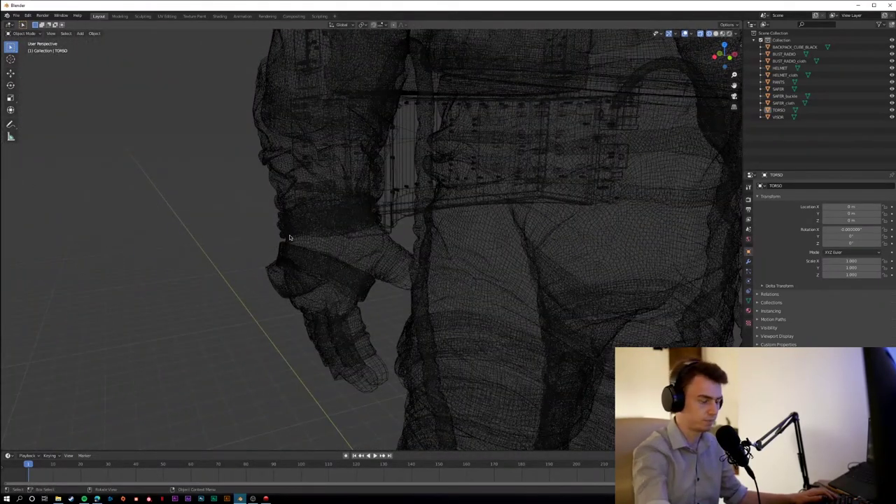
pyautogui.scroll(2, 290, 236)
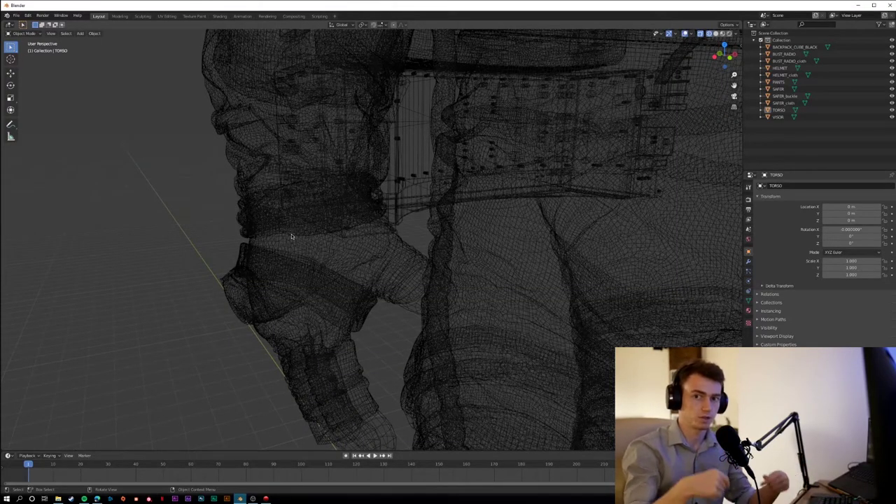
pyautogui.moveTo(289, 236); pyautogui.dragTo(344, 235, button='middle')
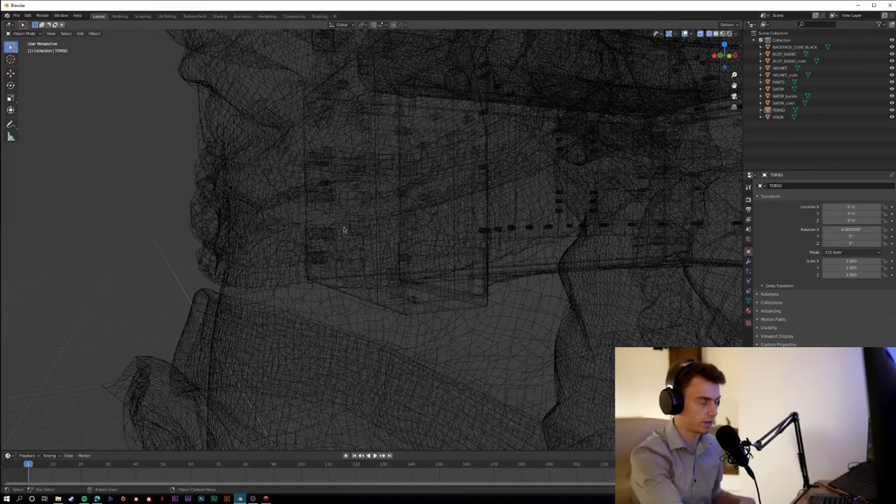
pyautogui.scroll(-6, 357, 227)
pyautogui.moveTo(414, 258); pyautogui.dragTo(412, 282, button='middle')
pyautogui.click(715, 33)
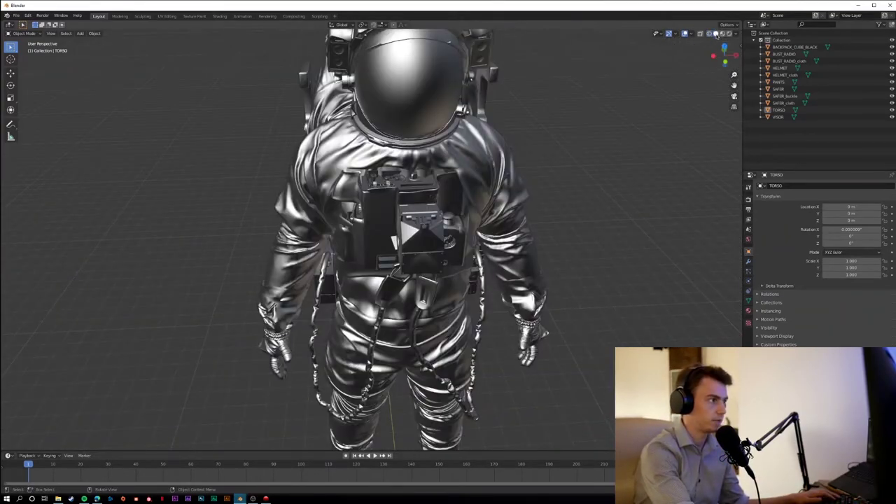
# - Add a single-bone armature, enlarge it, and raise it about 7.76 m along Z into the suit's hips, with wireframe display on
pyautogui.moveTo(549, 204); pyautogui.dragTo(574, 194, button='middle')
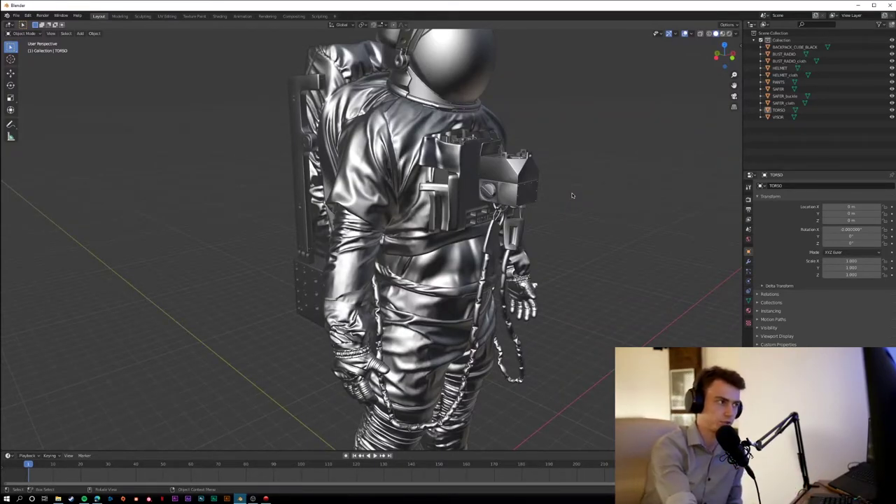
pyautogui.scroll(-2, 551, 210)
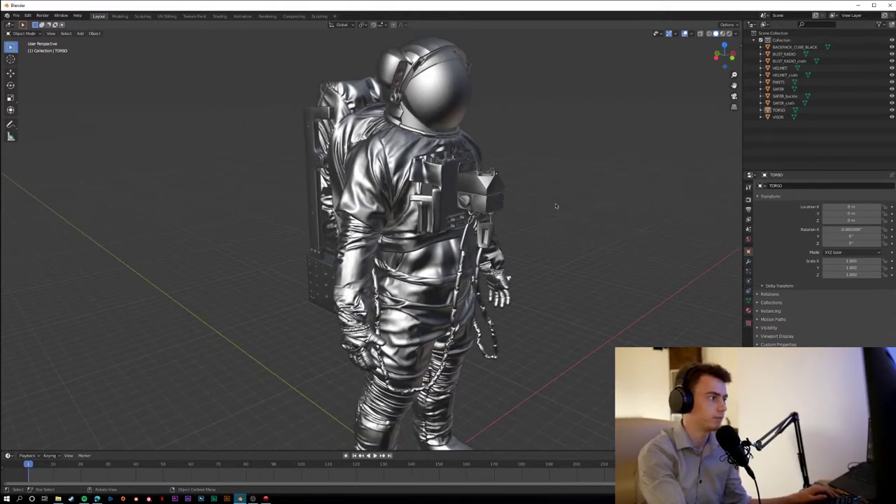
pyautogui.scroll(-2, 552, 207)
pyautogui.hotkey('shift', 'a')
pyautogui.moveTo(555, 204)
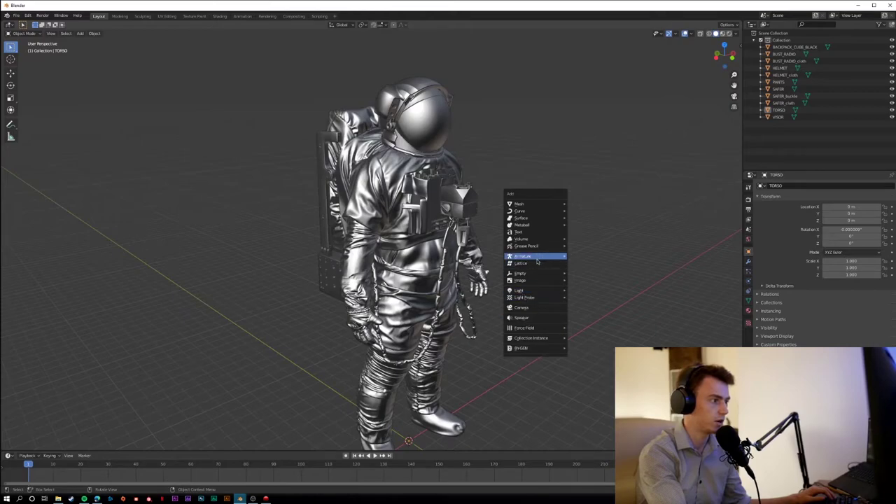
pyautogui.moveTo(548, 257)
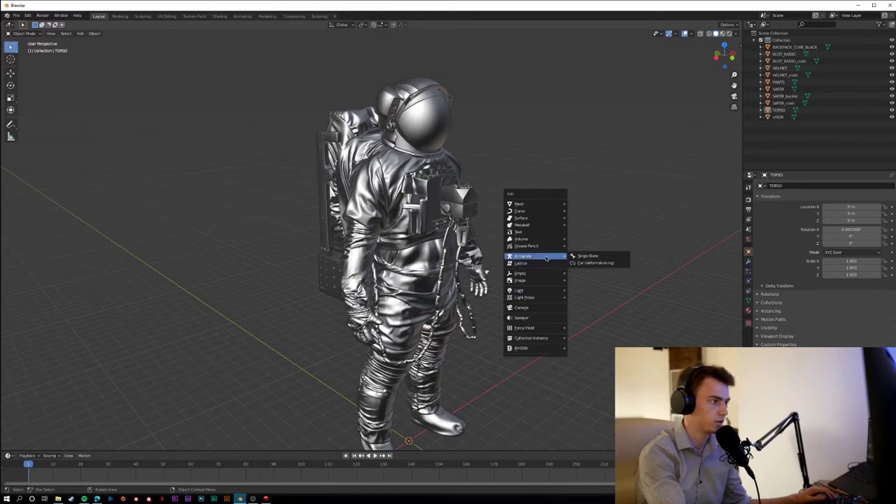
pyautogui.click(590, 258)
pyautogui.press('s')
pyautogui.click(483, 280)
pyautogui.press('g')
pyautogui.press('z')
pyautogui.hotkey('alt', 'z')
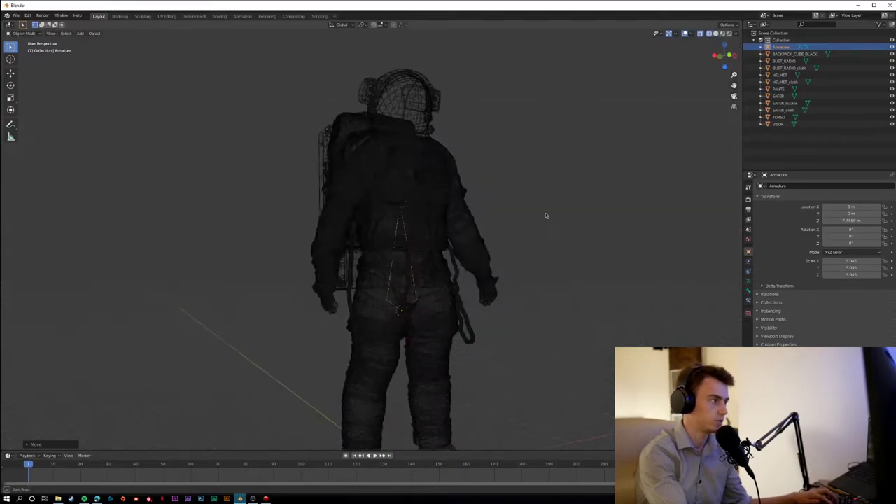
pyautogui.click(521, 215)
# - In Edit Mode, extrude the armature's bones upward along Z from the waist through the chest to the helmet
pyautogui.press('Tab')
pyautogui.click(401, 197)
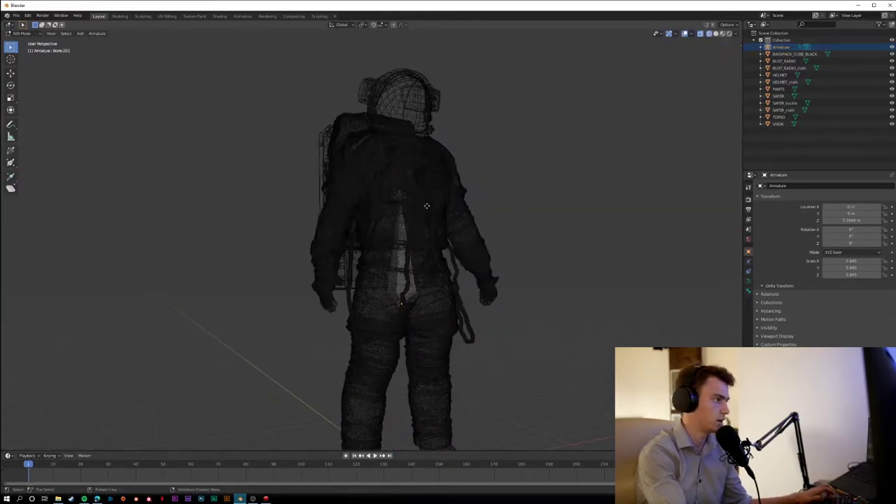
pyautogui.press('e')
pyautogui.press('z')
pyautogui.click(423, 138)
pyautogui.press('e')
pyautogui.press('z')
pyautogui.click(412, 210)
pyautogui.moveTo(401, 234); pyautogui.dragTo(428, 249, button='middle')
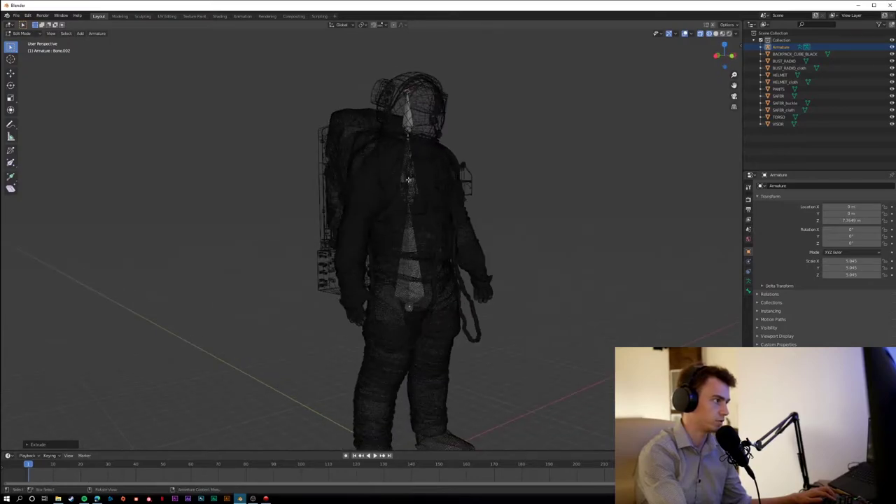
# - In front view, extrude a chain of bones from the neck joint down the suit's right arm to the hand
pyautogui.click(408, 134)
pyautogui.press('KP_1')
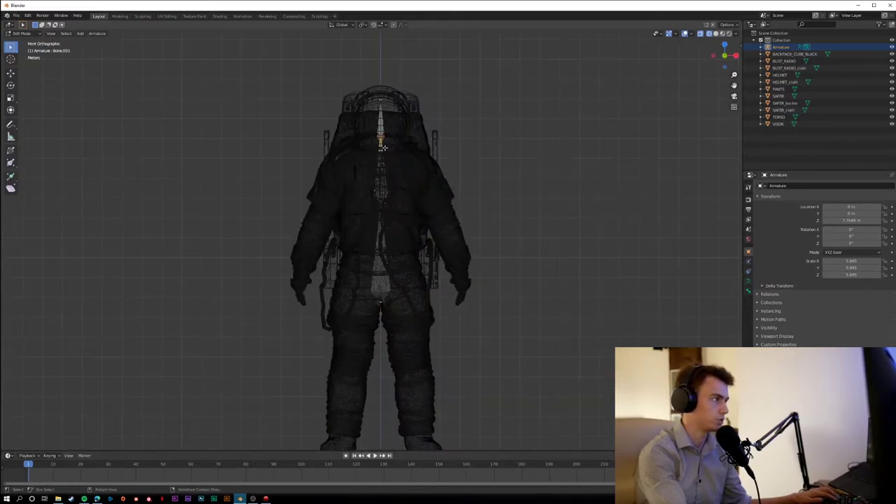
pyautogui.press('e')
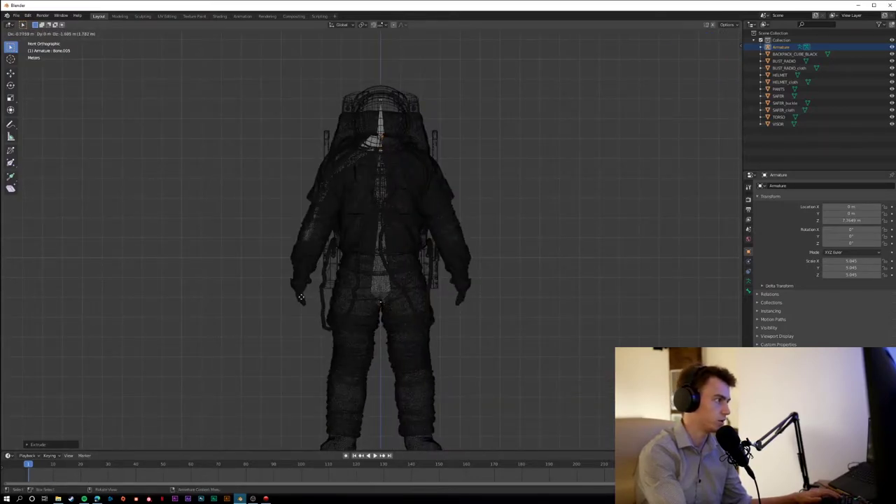
pyautogui.click(304, 318)
pyautogui.press('e')
pyautogui.click(300, 331)
# - Extrude a matching chain of bones from the neck joint down the suit's left arm to the hand
pyautogui.click(383, 135)
pyautogui.press('e')
pyautogui.click(442, 184)
pyautogui.press('e')
pyautogui.click(467, 288)
pyautogui.press('e')
pyautogui.click(463, 303)
# - Extrude a chain of bones from the hip joint down the suit's right leg to the foot
pyautogui.click(374, 305)
pyautogui.press('e')
pyautogui.click(352, 321)
pyautogui.press('e')
pyautogui.click(340, 406)
pyautogui.press('e')
pyautogui.click(331, 50)
pyautogui.press('e')
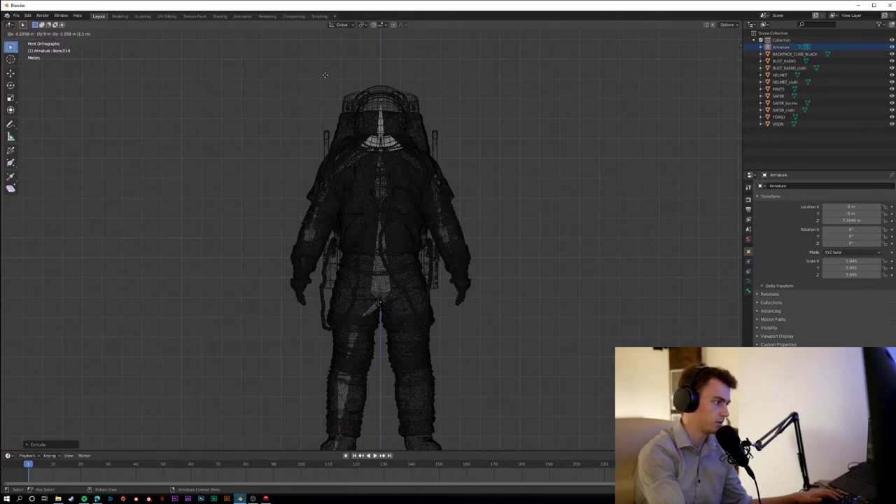
pyautogui.rightClick(326, 60)
# - Extrude a matching chain of bones from the hip joint down the suit's left leg to the foot
pyautogui.scroll(-3, 413, 119)
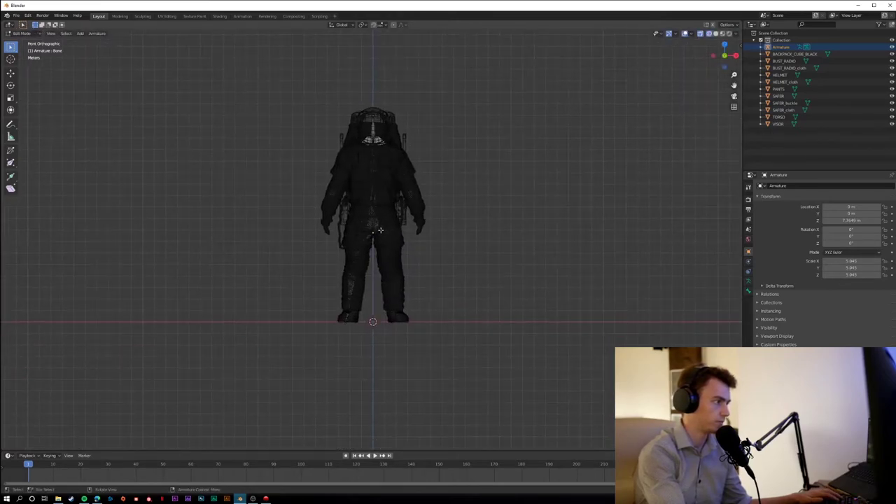
pyautogui.scroll(3, 376, 230)
pyautogui.press('e')
pyautogui.click(415, 253)
pyautogui.press('e')
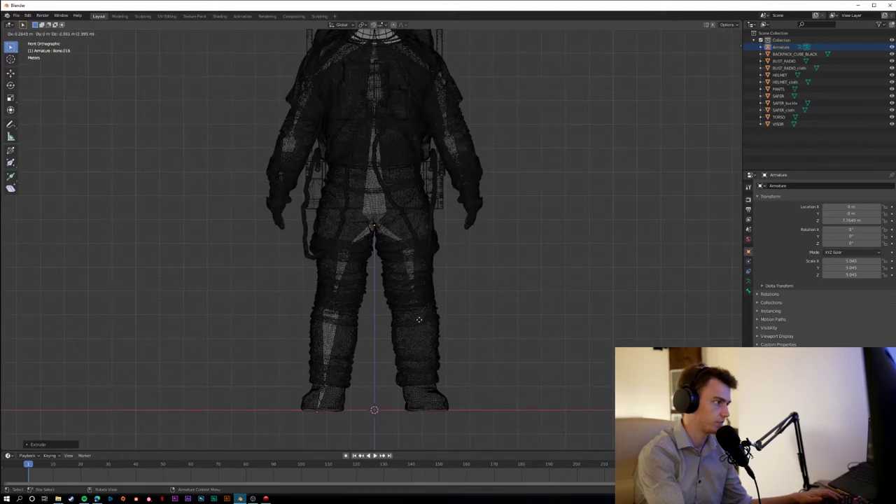
pyautogui.click(416, 323)
pyautogui.press('e')
pyautogui.click(427, 421)
pyautogui.press('e')
pyautogui.click(436, 442)
# - Return to Object Mode and delete the whole armature
pyautogui.scroll(-2, 442, 392)
pyautogui.moveTo(428, 234); pyautogui.dragTo(484, 242, button='middle')
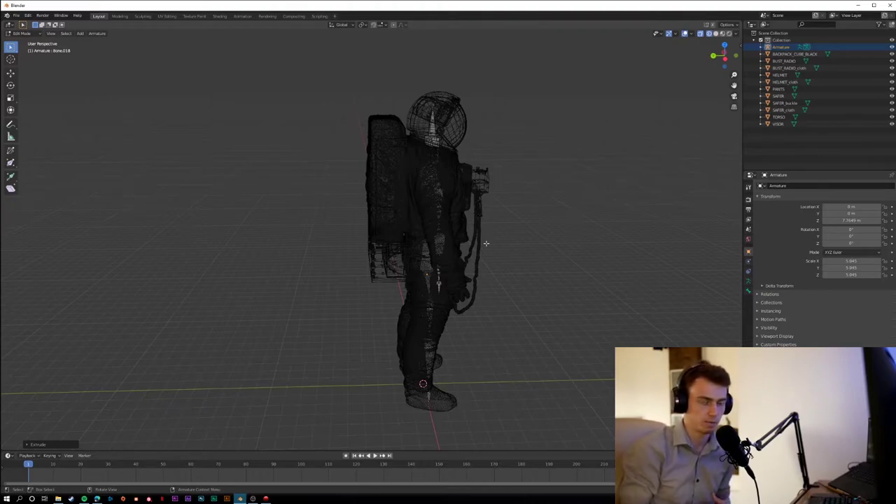
pyautogui.press('Tab')
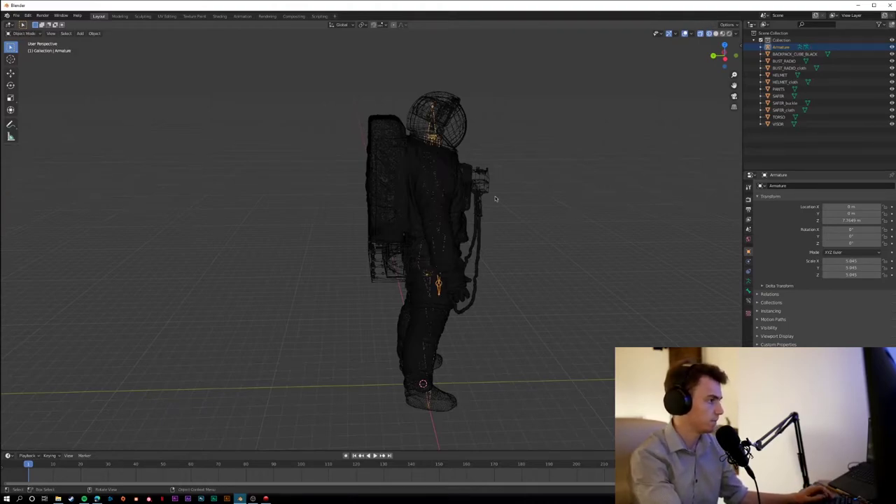
pyautogui.press('x')
pyautogui.click(489, 197)
pyautogui.moveTo(489, 197); pyautogui.dragTo(443, 180, button='middle')
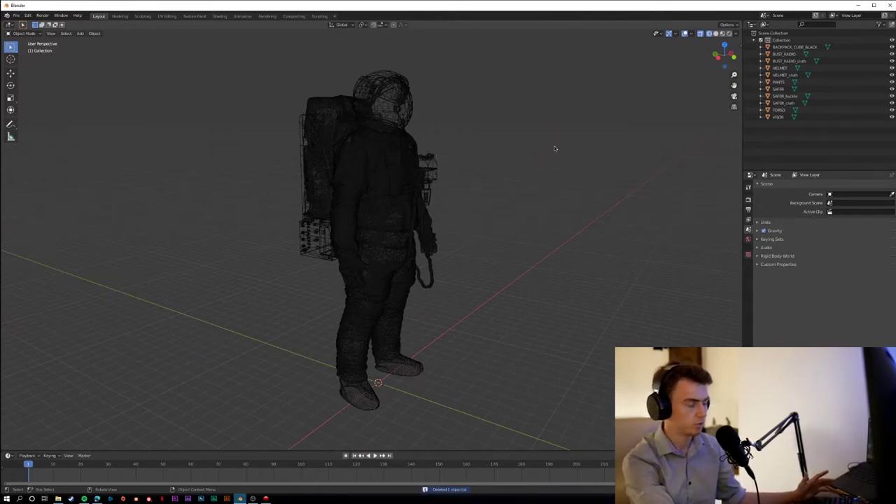
# - Close the current file without saving and open RIGGED_ASTRO_TEST.blend from the RIGGED-ASTRONAUT folder
pyautogui.click(889, 5)
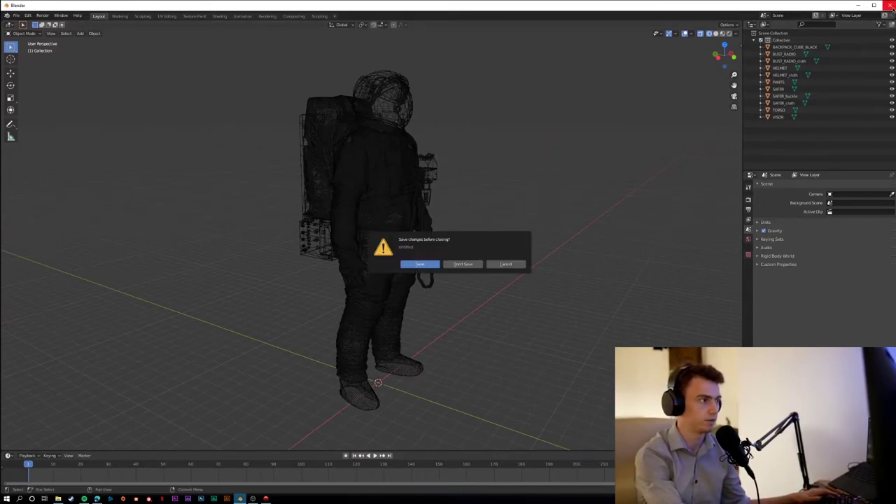
pyautogui.click(458, 268)
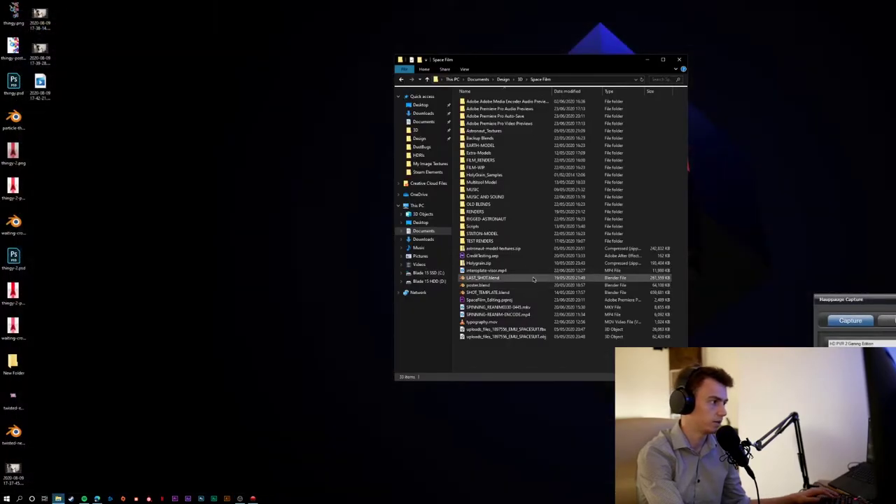
pyautogui.doubleClick(506, 218)
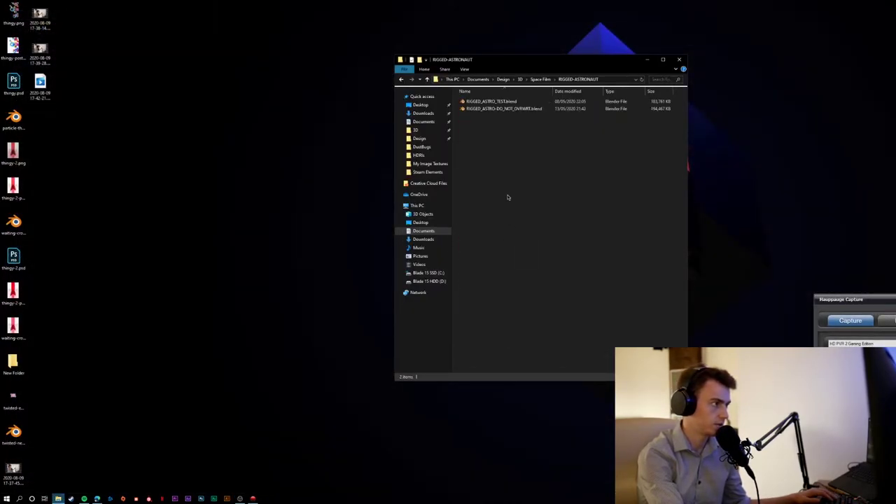
pyautogui.doubleClick(532, 103)
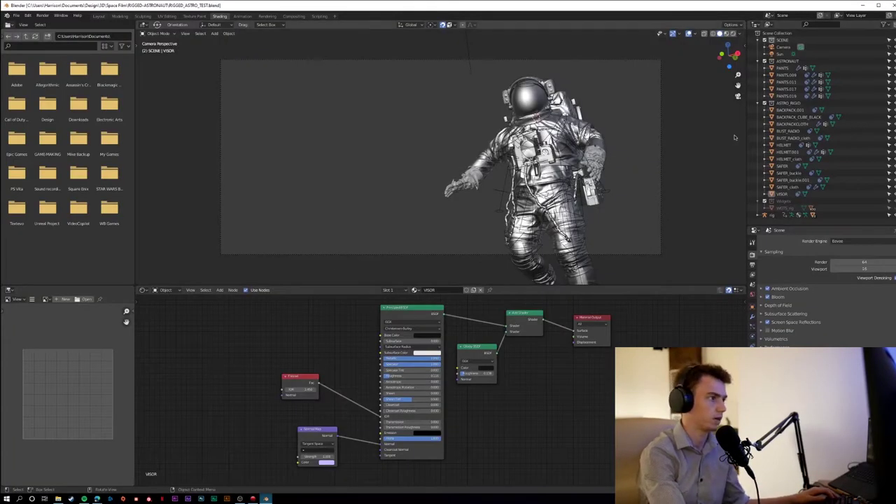
# - View the rigged astronaut from several sides in the Layout workspace, with the render settings shown
pyautogui.moveTo(630, 164); pyautogui.dragTo(510, 63, button='middle')
pyautogui.scroll(4, 620, 94)
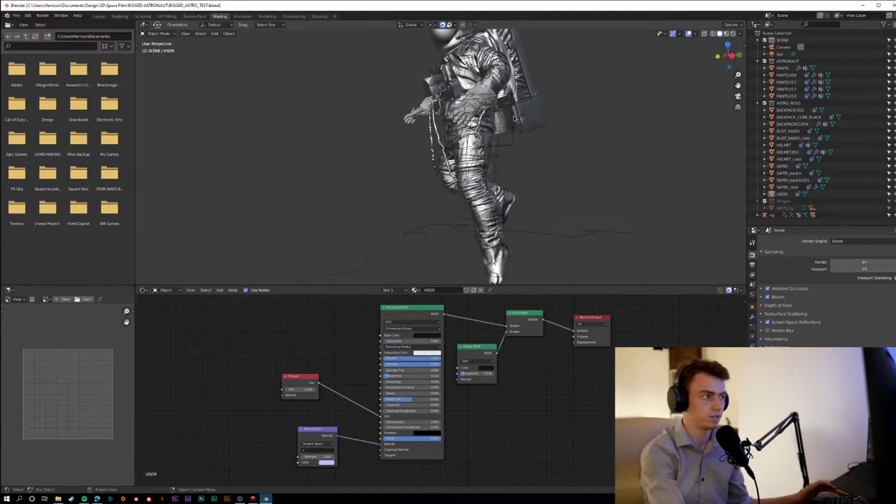
pyautogui.scroll(-2, 620, 94)
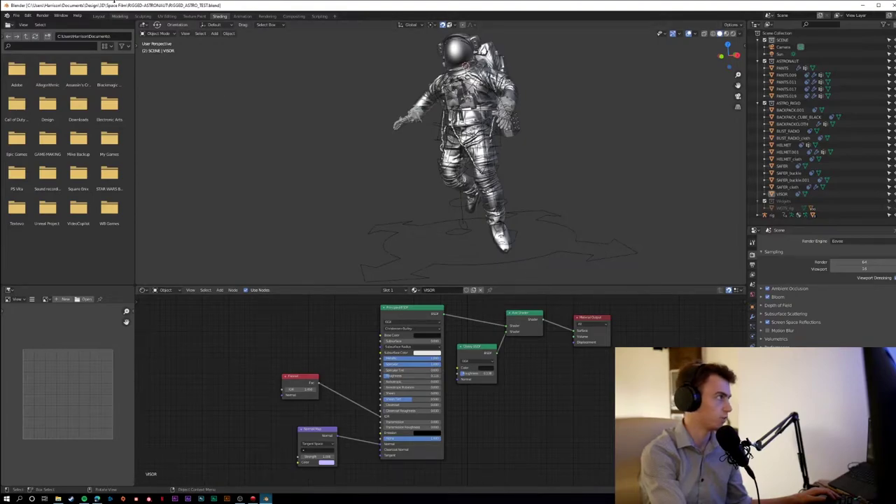
pyautogui.click(99, 16)
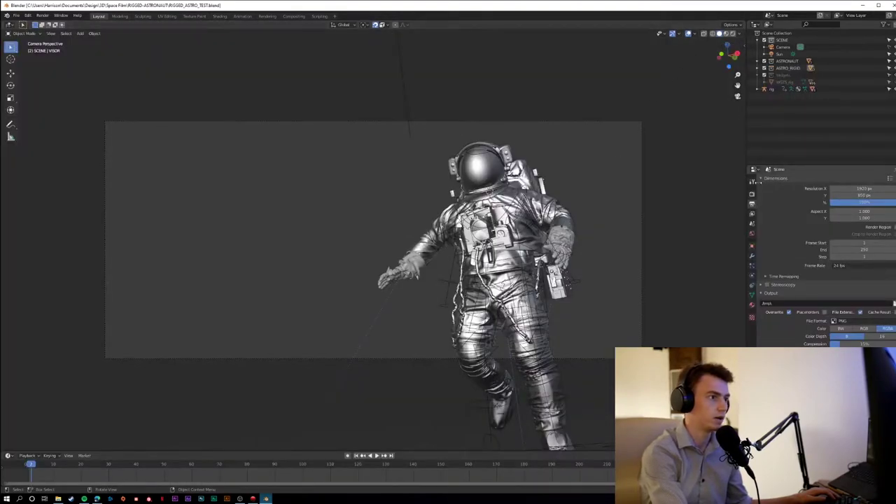
pyautogui.click(751, 193)
pyautogui.moveTo(613, 146); pyautogui.dragTo(571, 131, button='middle')
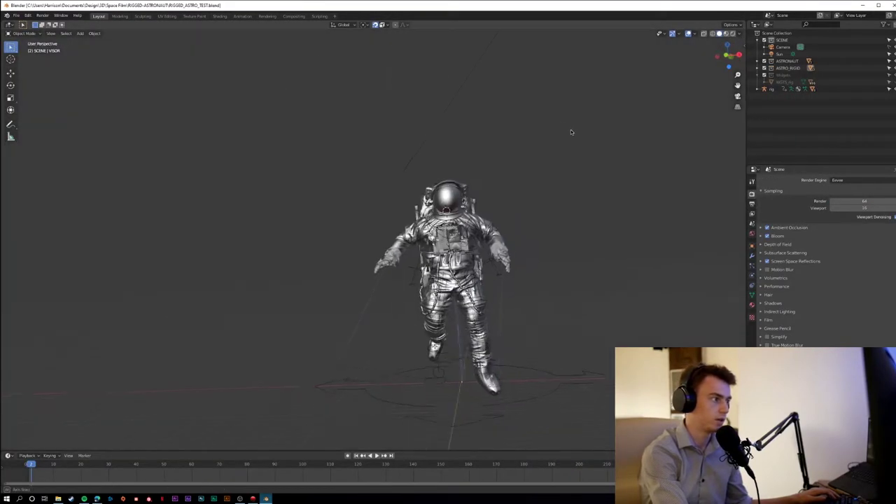
# - Select the astronaut's rig and switch it to Pose Mode
pyautogui.click(350, 378)
pyautogui.keyDown('shift'); pyautogui.moveTo(350, 378); pyautogui.dragTo(320, 348, button='middle'); pyautogui.keyUp('shift')
pyautogui.scroll(3, 190, 95)
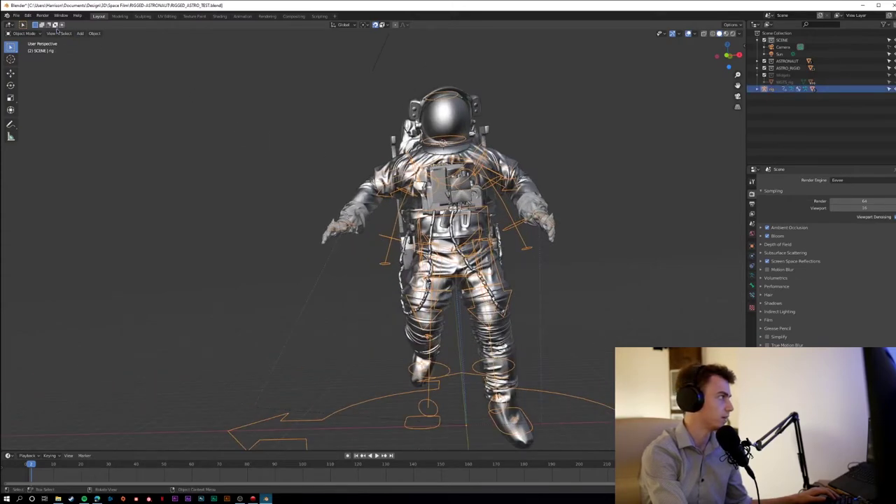
pyautogui.click(24, 32)
pyautogui.click(31, 61)
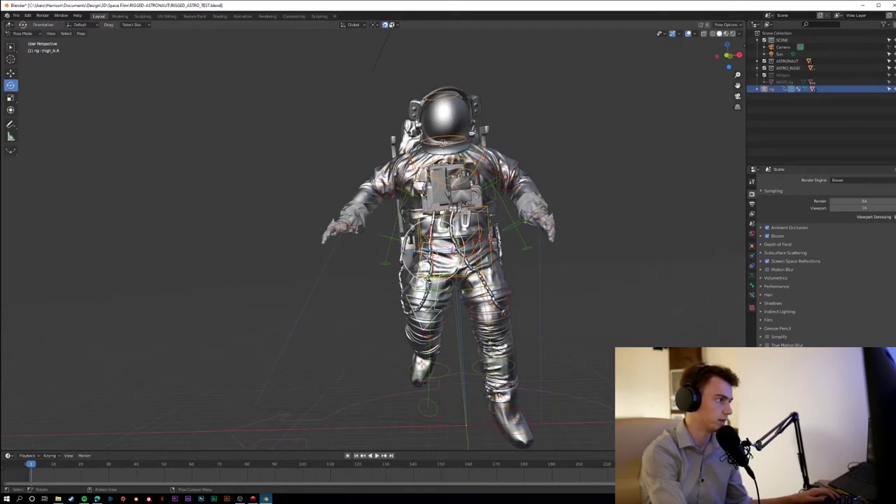
# - Rotate the astronaut's right upper-arm control freely to change the arm's pose
pyautogui.click(394, 184)
pyautogui.scroll(2, 393, 183)
pyautogui.moveTo(420, 155); pyautogui.dragTo(431, 167)
pyautogui.click(489, 106)
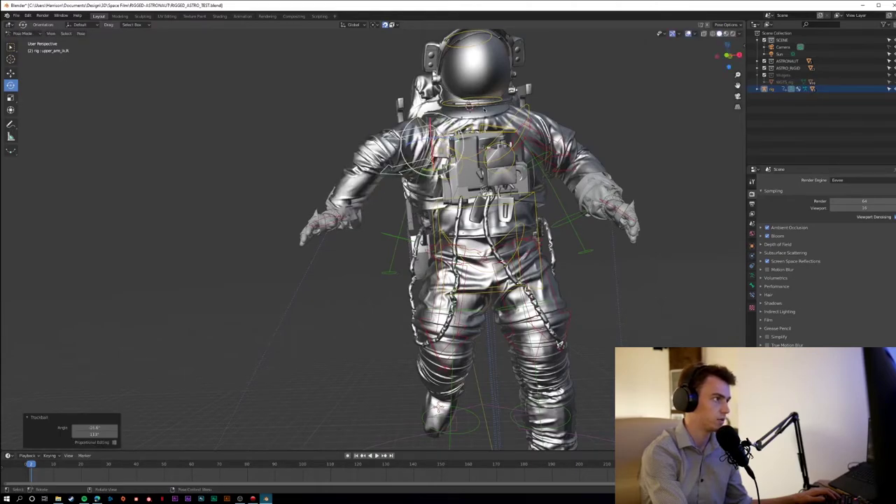
# - Select the neck control and rotate it about 24° around the global vertical axis to turn the helmet
pyautogui.click(486, 131)
pyautogui.keyDown('shift'); pyautogui.moveTo(486, 98); pyautogui.dragTo(474, 148, button='middle'); pyautogui.keyUp('shift')
pyautogui.click(413, 212)
pyautogui.moveTo(477, 184); pyautogui.dragTo(468, 159, button='middle')
pyautogui.scroll(3, 499, 193)
pyautogui.click(501, 188)
pyautogui.moveTo(501, 187); pyautogui.dragTo(528, 148, button='middle')
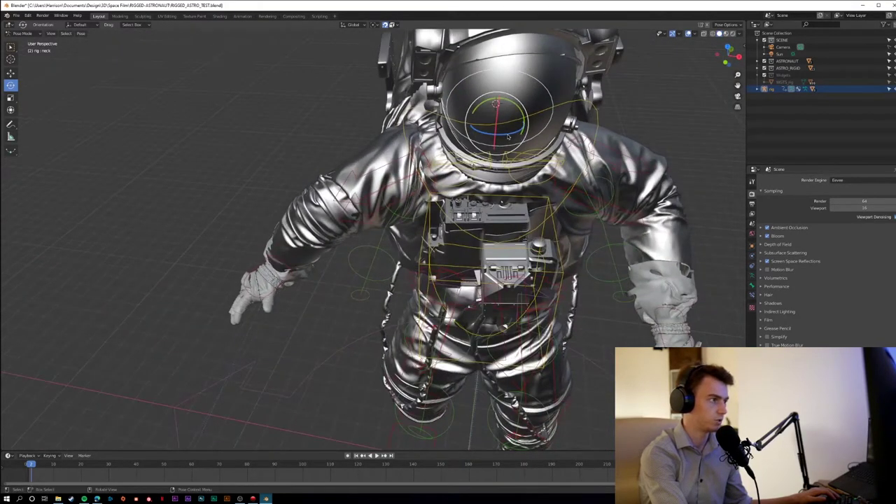
pyautogui.moveTo(509, 134); pyautogui.dragTo(516, 133)
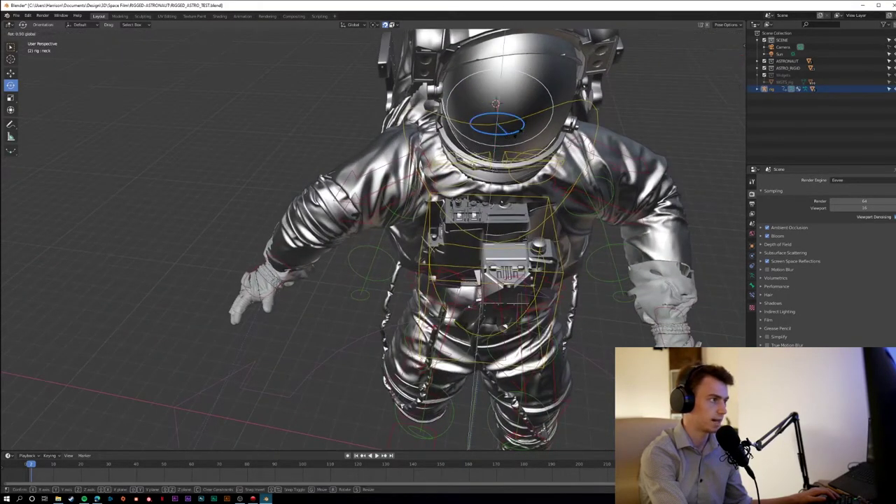
pyautogui.click(617, 256)
pyautogui.click(618, 256)
# - Select the torso control and tilt the astronaut's body with a trackball rotation of about 10° and 7°
pyautogui.scroll(-2, 619, 256)
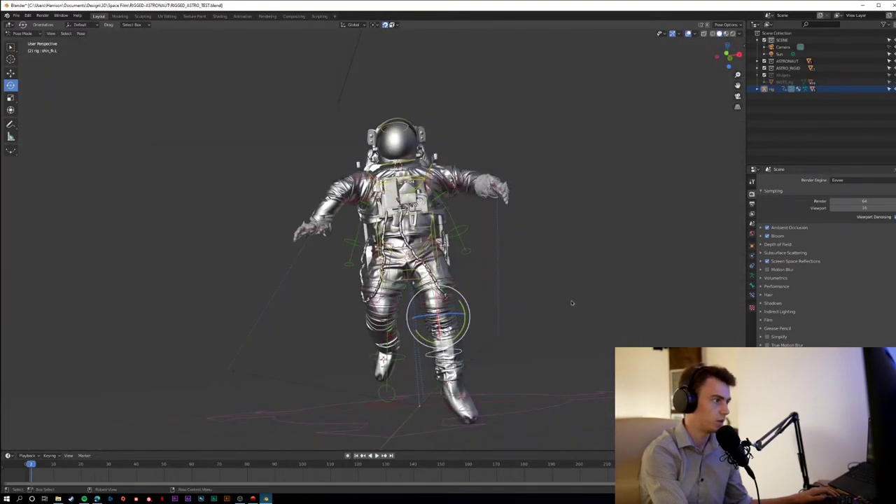
pyautogui.click(571, 304)
pyautogui.scroll(-2, 531, 307)
pyautogui.moveTo(531, 306); pyautogui.dragTo(507, 315, button='middle')
pyautogui.scroll(5, 507, 316)
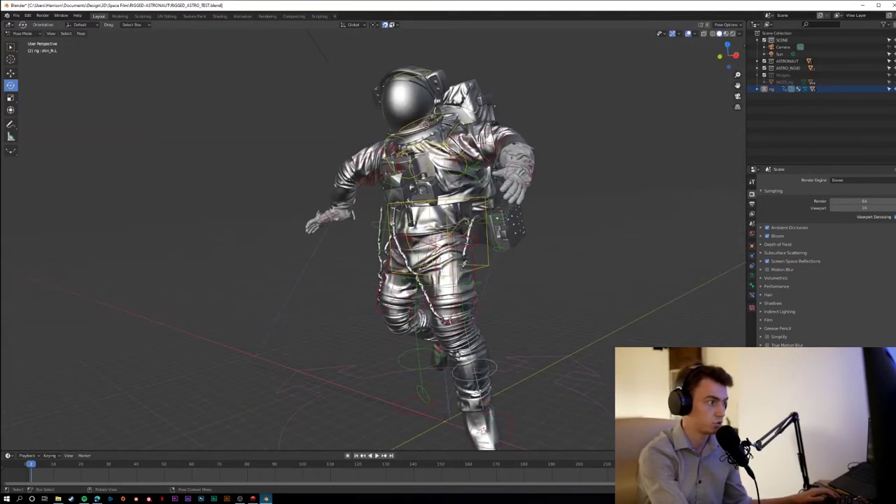
pyautogui.click(448, 238)
pyautogui.moveTo(448, 238)
pyautogui.mouseDown(button='middle')
pyautogui.moveTo(493, 264)
pyautogui.moveTo(459, 238)
pyautogui.mouseUp(button='middle')
pyautogui.press('r')
pyautogui.press('r')
pyautogui.click(448, 233)
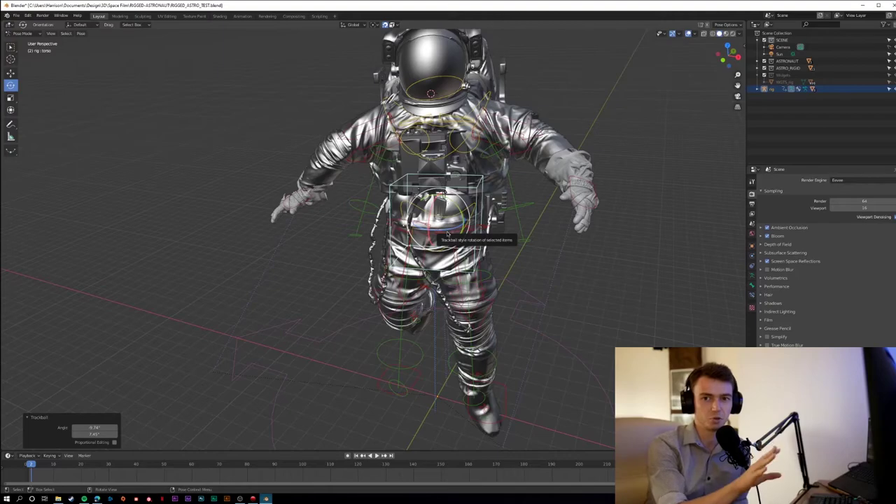
# - Select the left hand's IK control and trackball-rotate the hand by about 41° and 39°
pyautogui.click(527, 234)
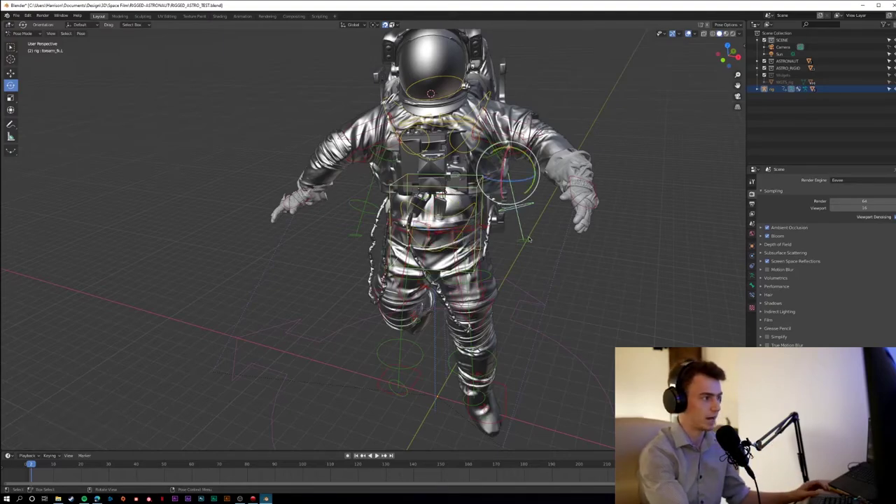
pyautogui.click(575, 205)
pyautogui.moveTo(575, 206); pyautogui.dragTo(582, 207, button='middle')
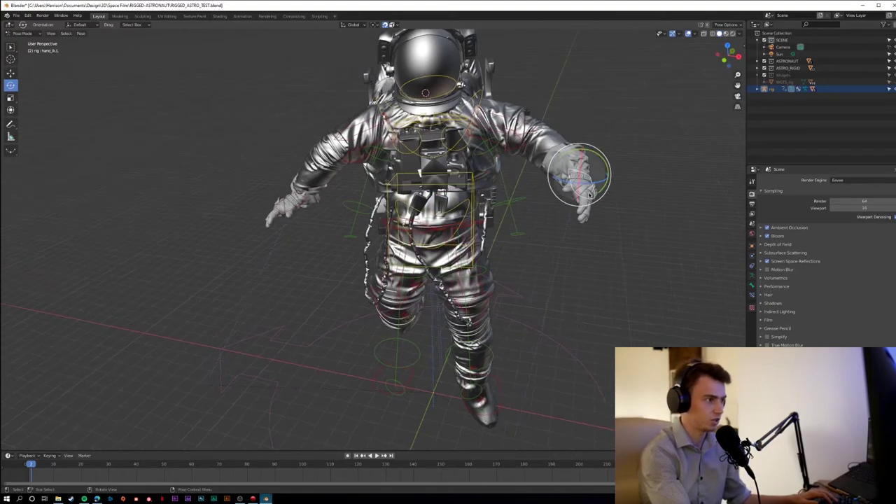
pyautogui.moveTo(592, 187); pyautogui.dragTo(597, 181)
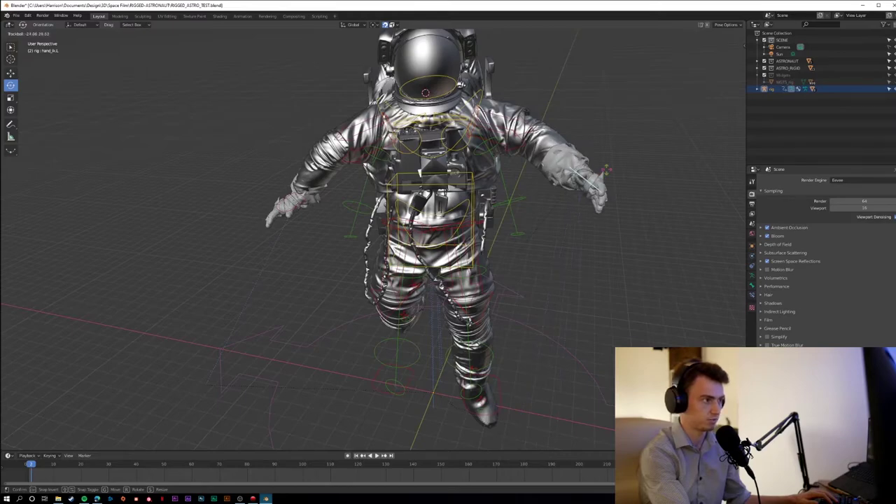
pyautogui.click(596, 224)
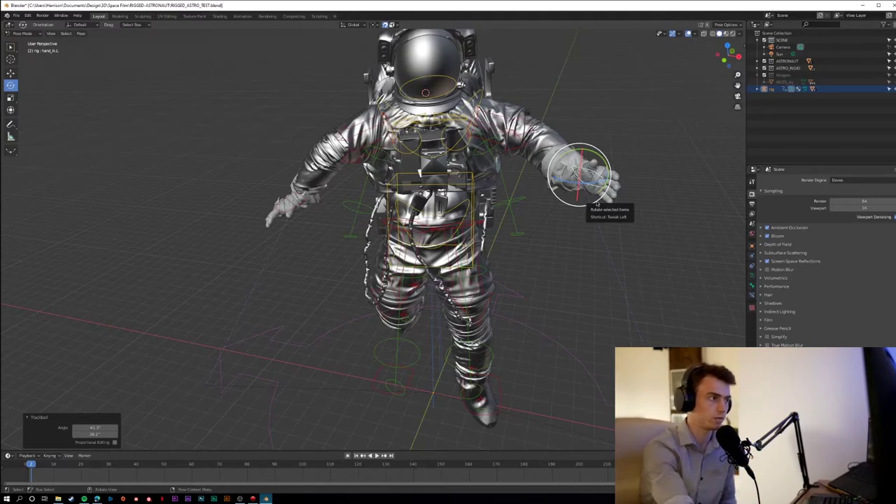
pyautogui.click(607, 215)
# - Switch the viewport to rendered shading and examine the posed astronaut against the planet backdrop
pyautogui.scroll(-2, 606, 215)
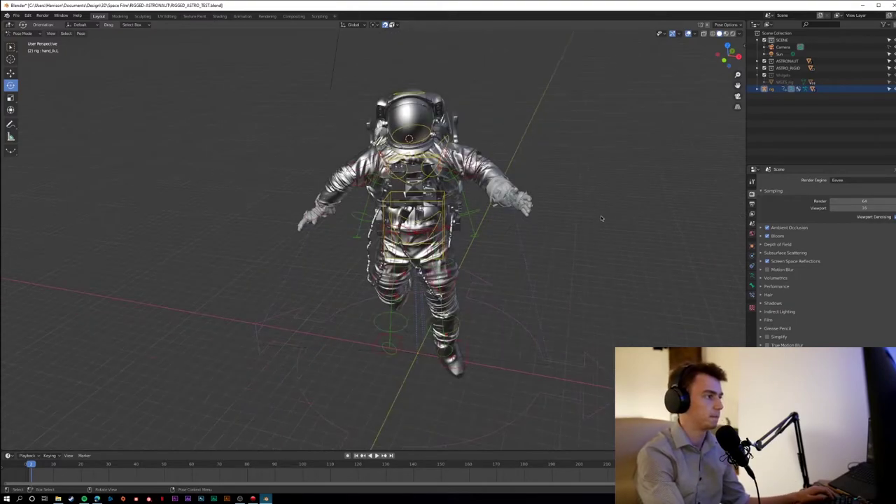
pyautogui.moveTo(606, 215); pyautogui.dragTo(544, 229, button='middle')
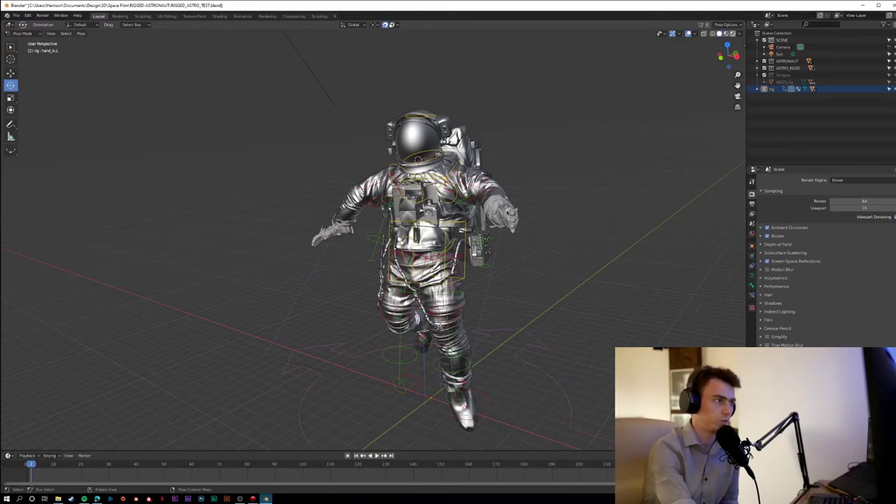
pyautogui.scroll(-1, 498, 217)
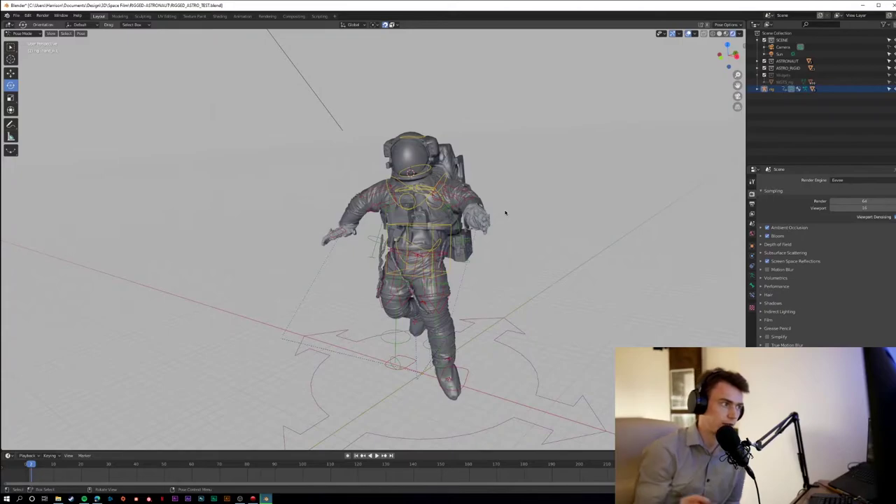
pyautogui.scroll(2, 505, 212)
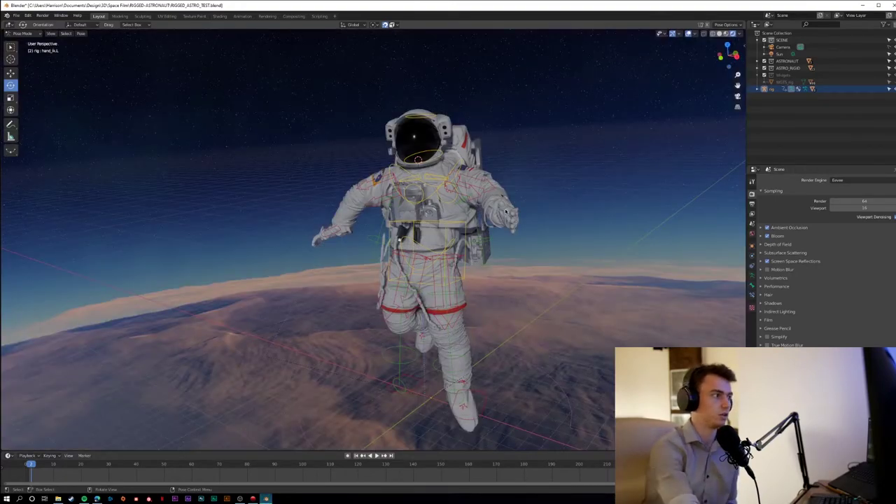
pyautogui.scroll(-4, 558, 185)
pyautogui.moveTo(559, 185); pyautogui.dragTo(464, 218, button='middle')
pyautogui.scroll(6, 483, 237)
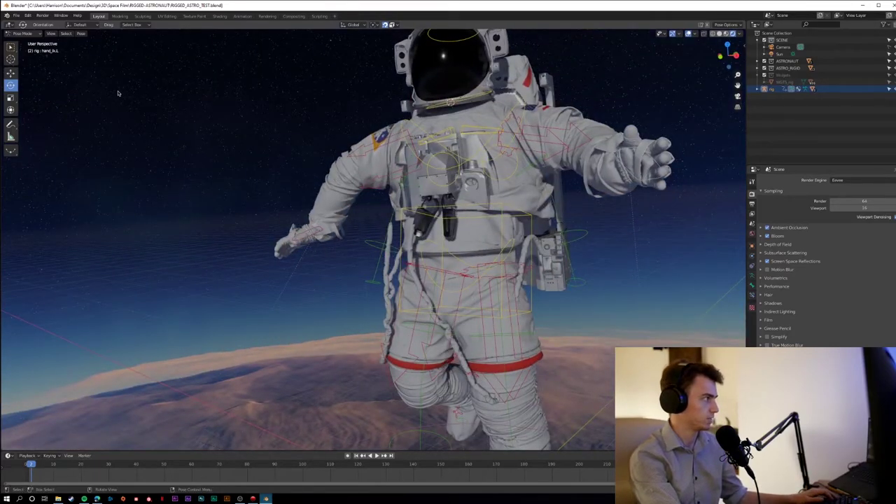
# - Rotate the astronaut's right hand IK control and check the pose from the side and front
pyautogui.hotkey('ctrl', '`')
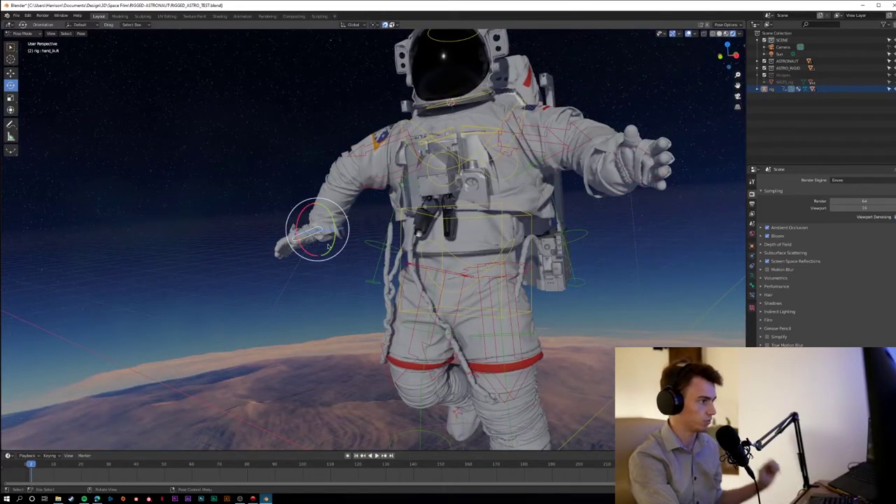
pyautogui.click(338, 237)
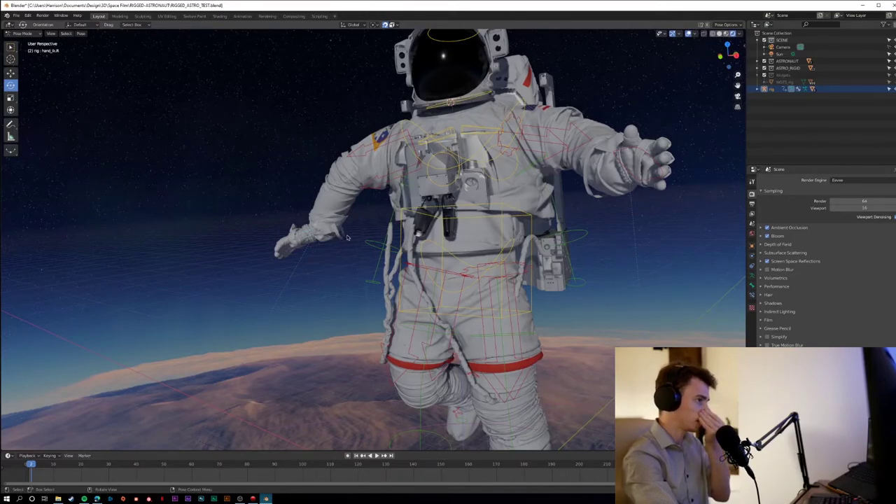
pyautogui.scroll(-4, 455, 238)
pyautogui.moveTo(531, 222); pyautogui.dragTo(493, 229, button='middle')
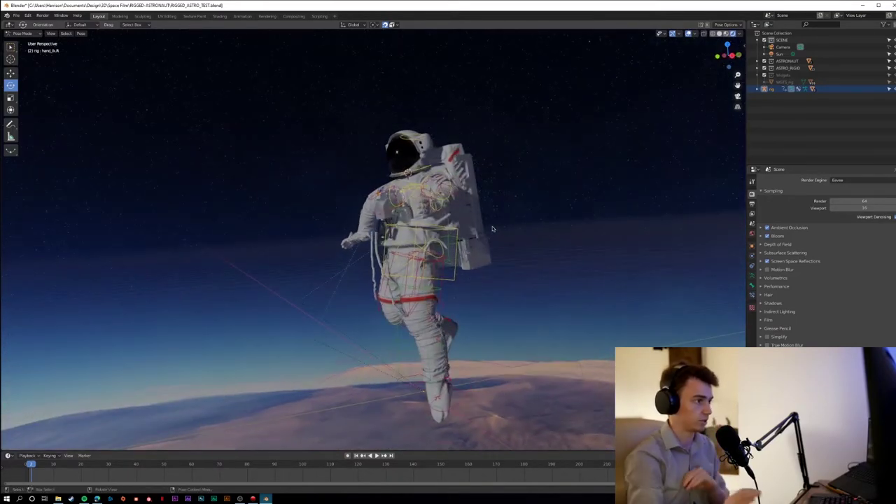
pyautogui.moveTo(516, 292); pyautogui.dragTo(552, 289, button='middle')
pyautogui.moveTo(494, 210); pyautogui.dragTo(522, 210, button='middle')
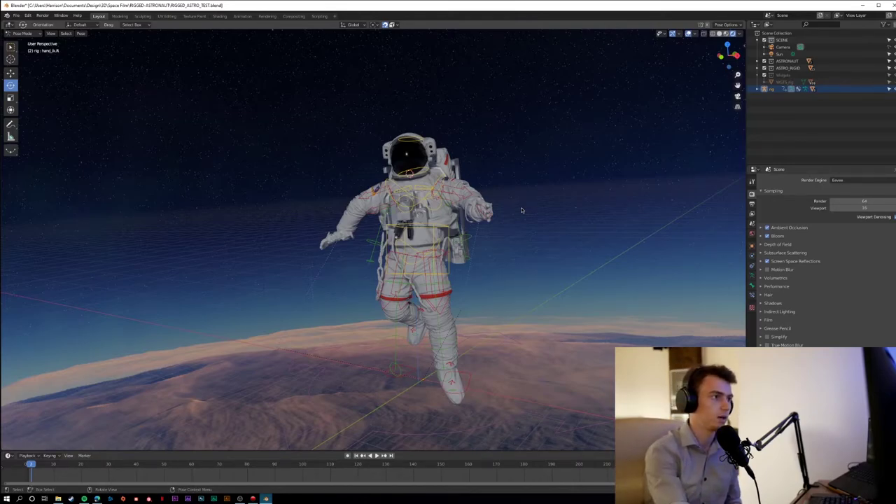
# - Look through the camera in solid shading and start a viewport render of the animation
pyautogui.click(737, 97)
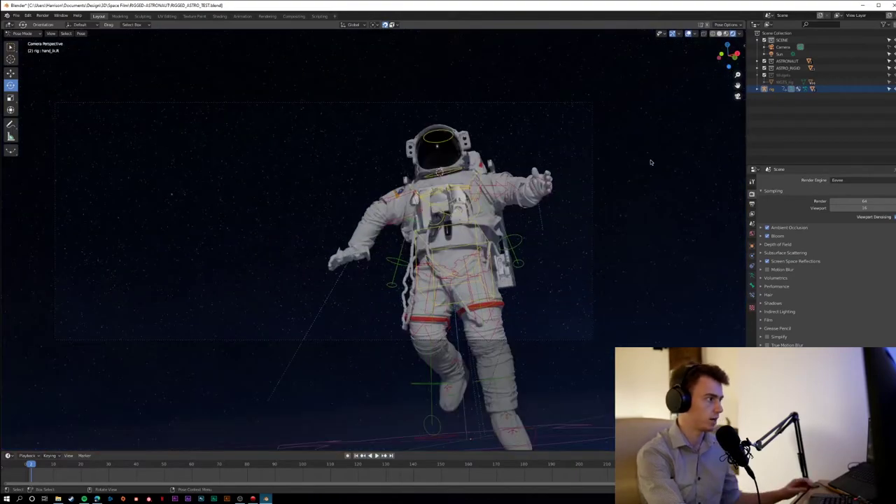
pyautogui.click(719, 34)
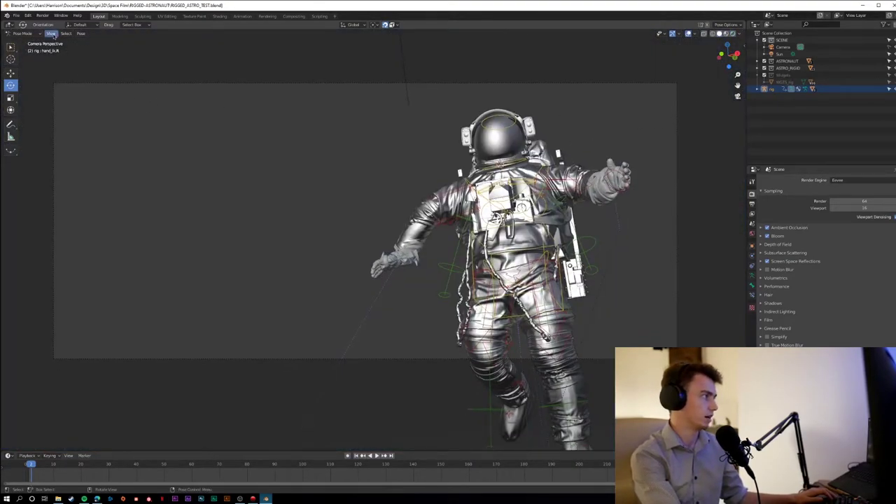
pyautogui.click(54, 34)
pyautogui.click(51, 33)
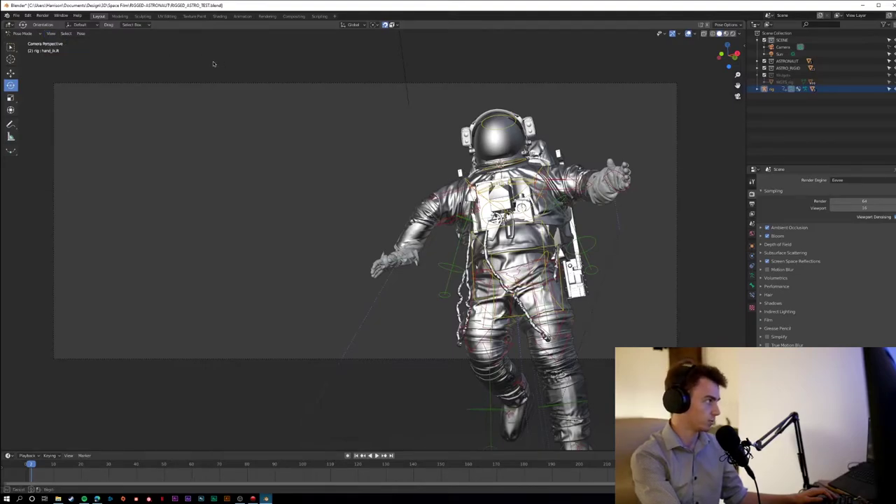
pyautogui.click(51, 33)
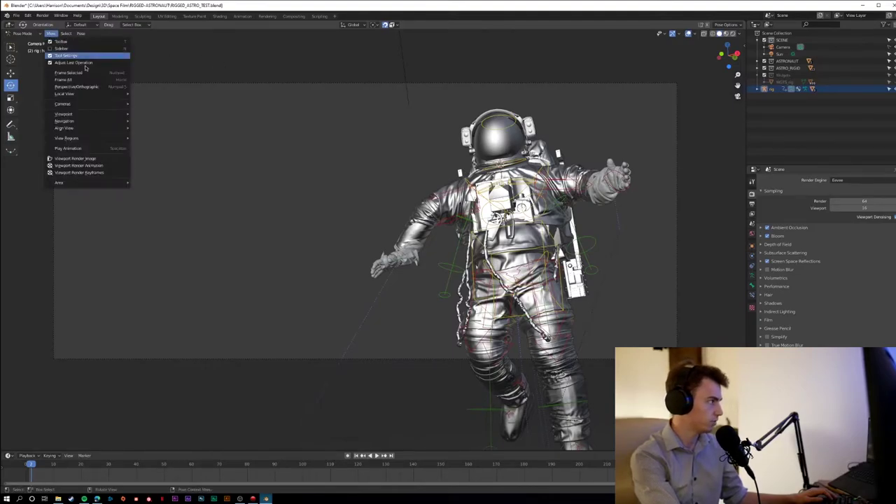
pyautogui.click(79, 165)
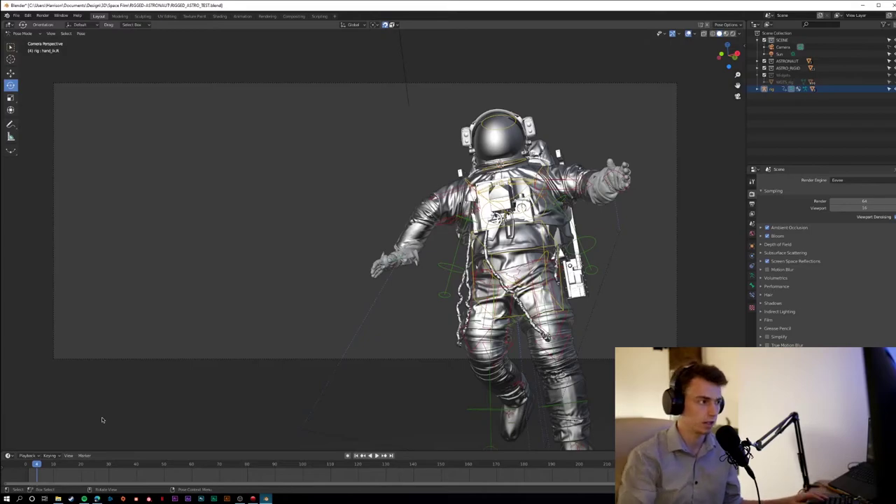
# - Run the viewport animation render again from the camera view and close the render window
pyautogui.click(51, 33)
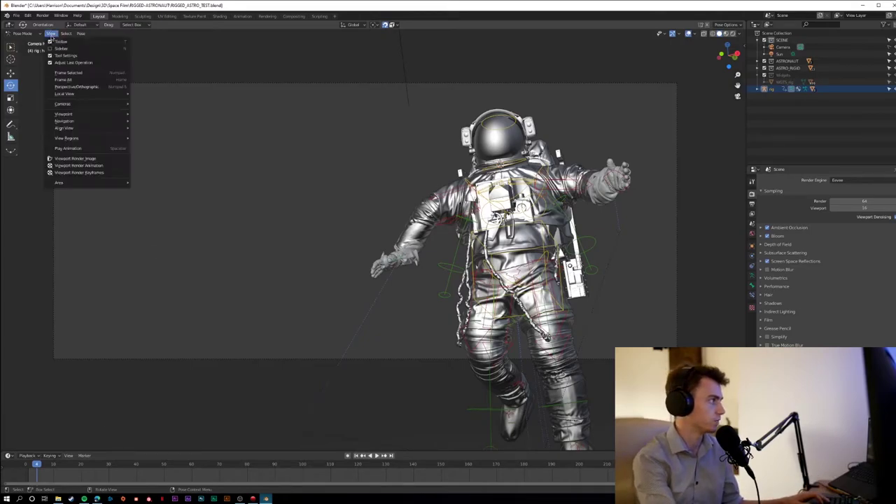
pyautogui.click(94, 165)
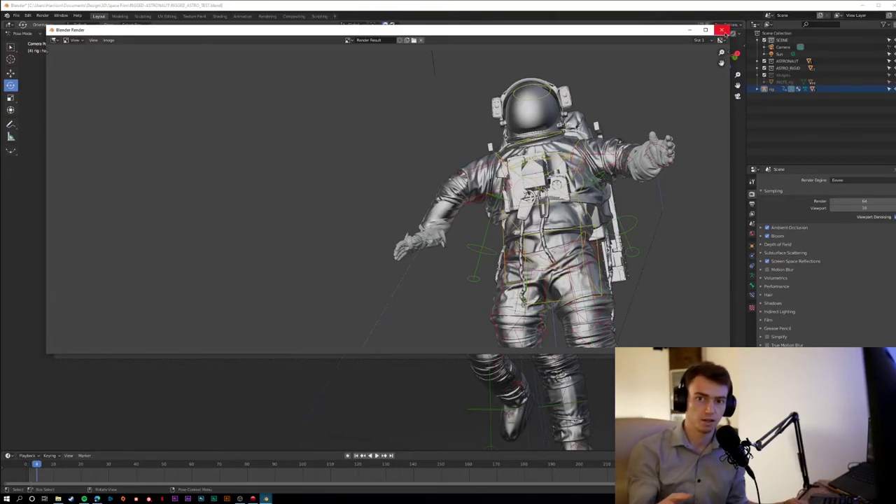
pyautogui.click(722, 30)
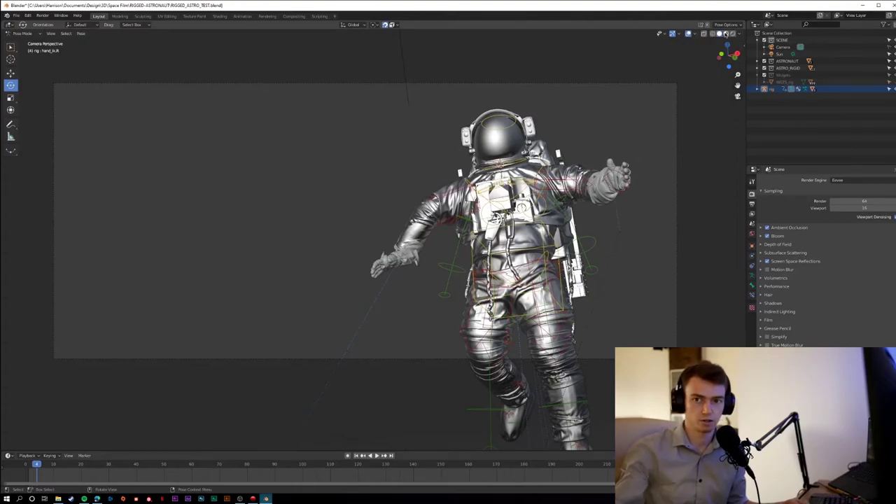
# - Switch to File Explorer, open the TEST RENDERS folder under Space Film and play anim_test_two0001-0120.mp4
pyautogui.scroll(-1, 606, 204)
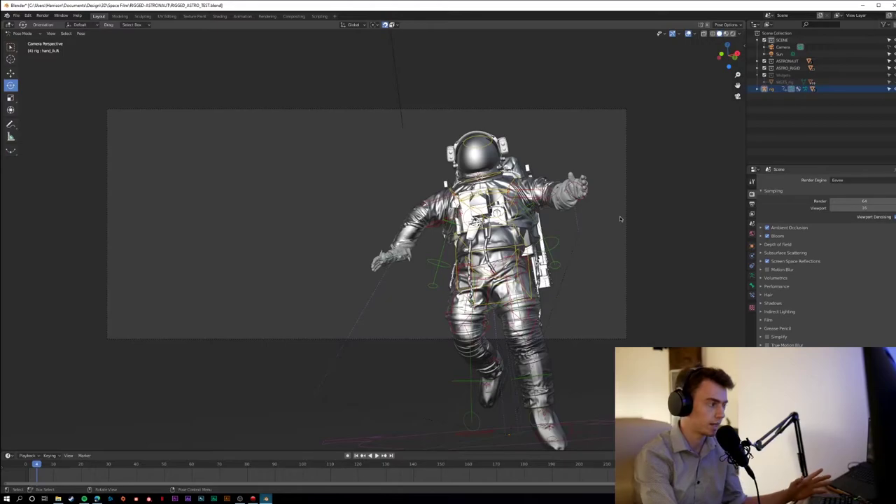
pyautogui.click(58, 498)
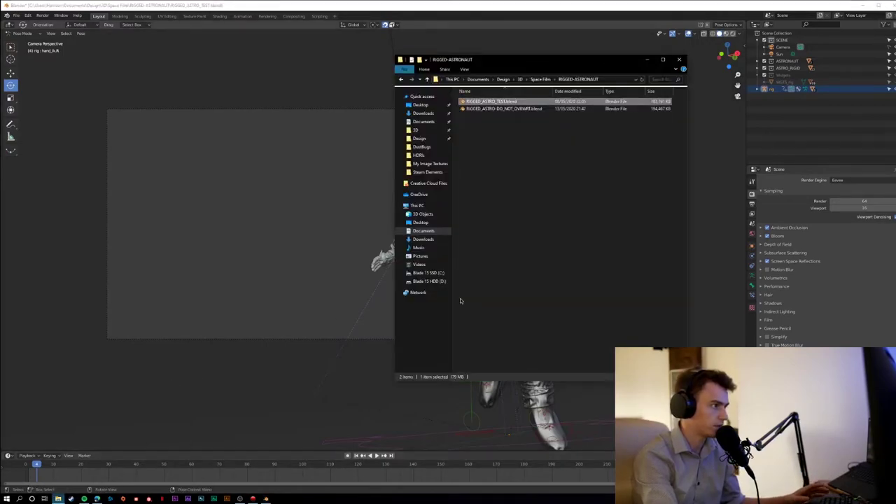
pyautogui.click(545, 81)
pyautogui.doubleClick(509, 239)
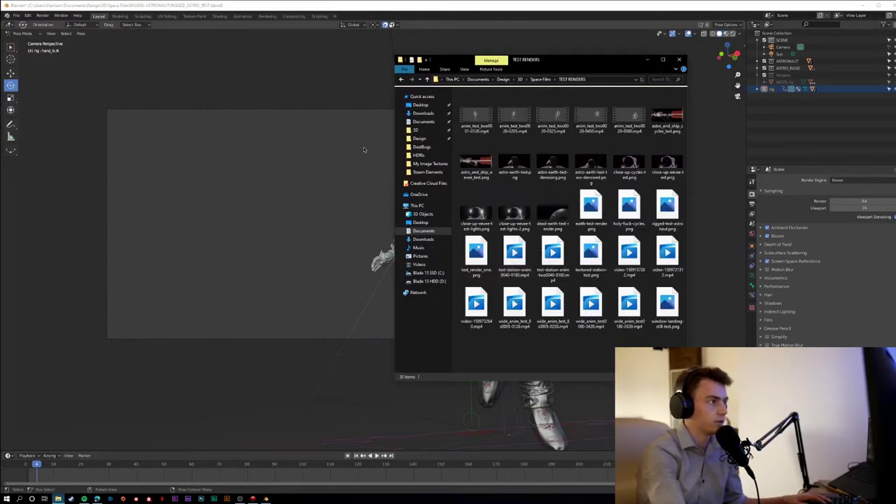
pyautogui.doubleClick(475, 122)
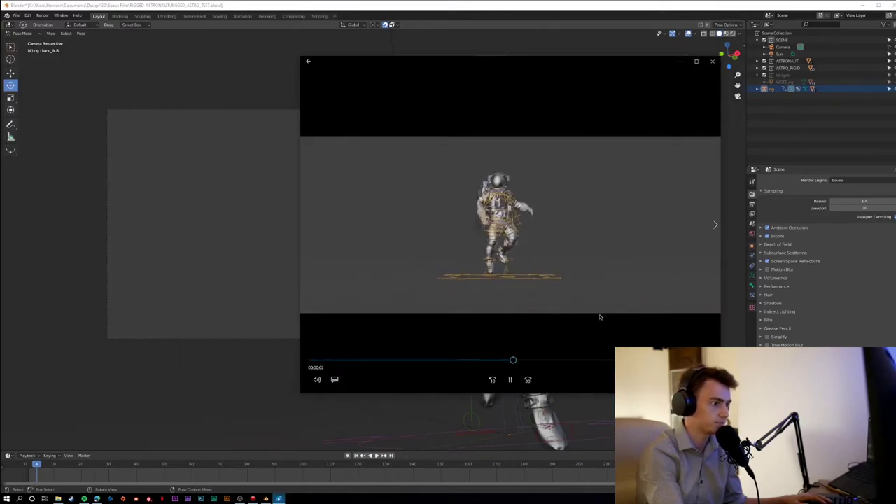
# - Enlarge and reposition the video player, and replay and pause the astronaut animation test to examine its movement
pyautogui.moveTo(720, 393); pyautogui.dragTo(873, 439)
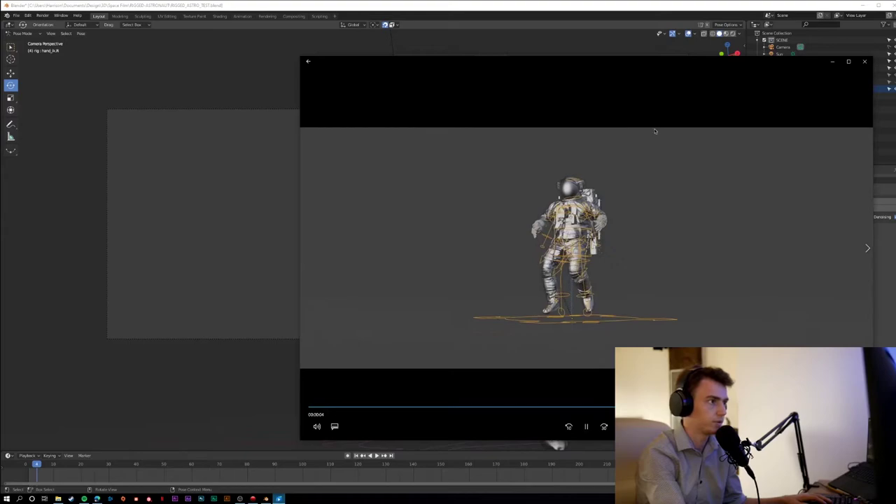
pyautogui.moveTo(593, 120); pyautogui.dragTo(518, 106)
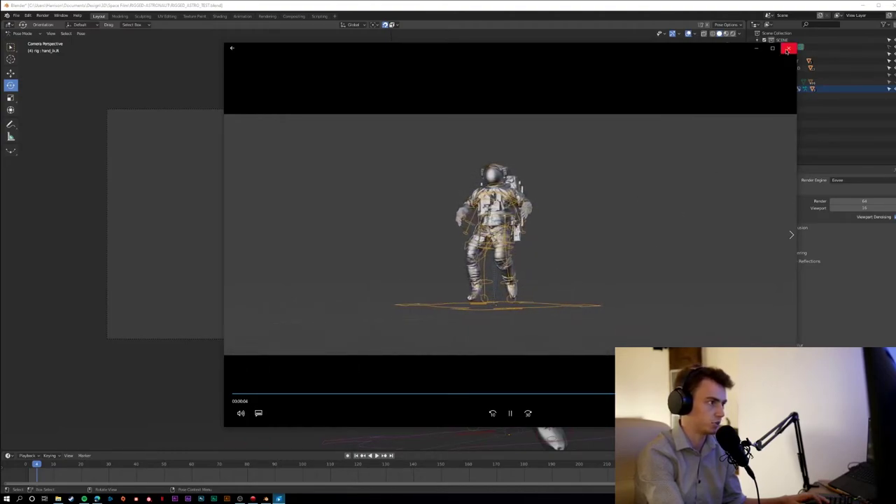
pyautogui.click(511, 415)
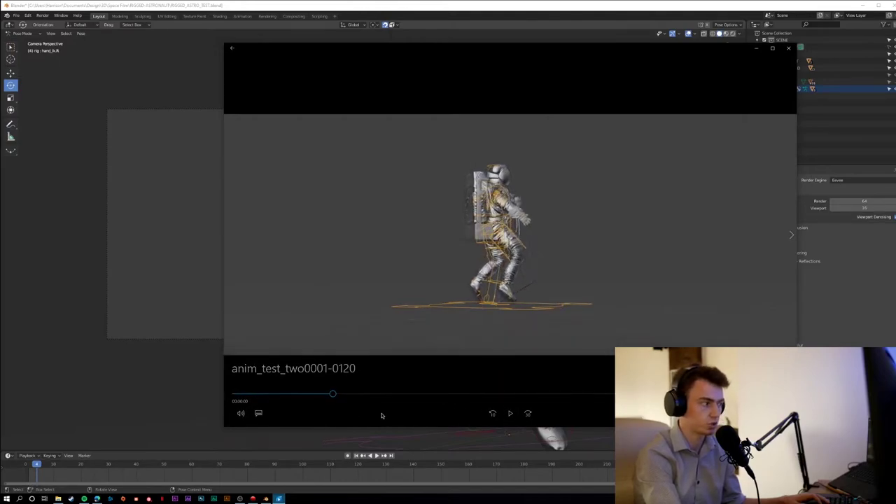
pyautogui.click(511, 414)
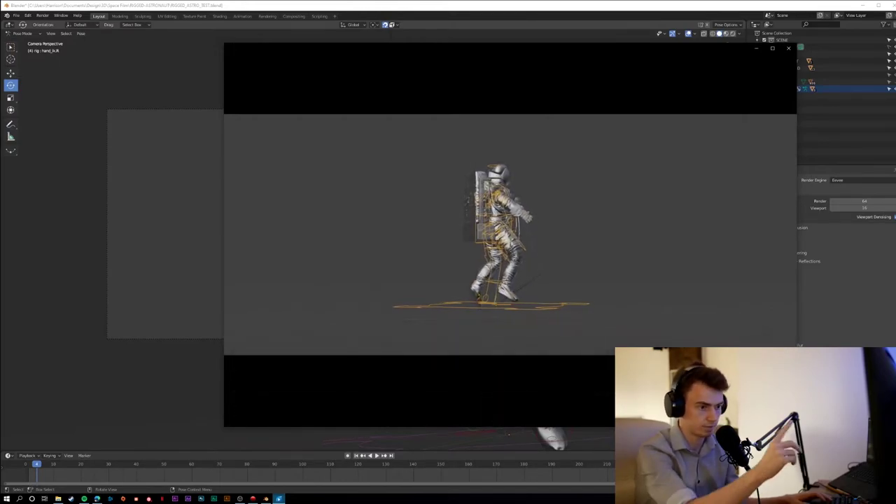
pyautogui.click(510, 417)
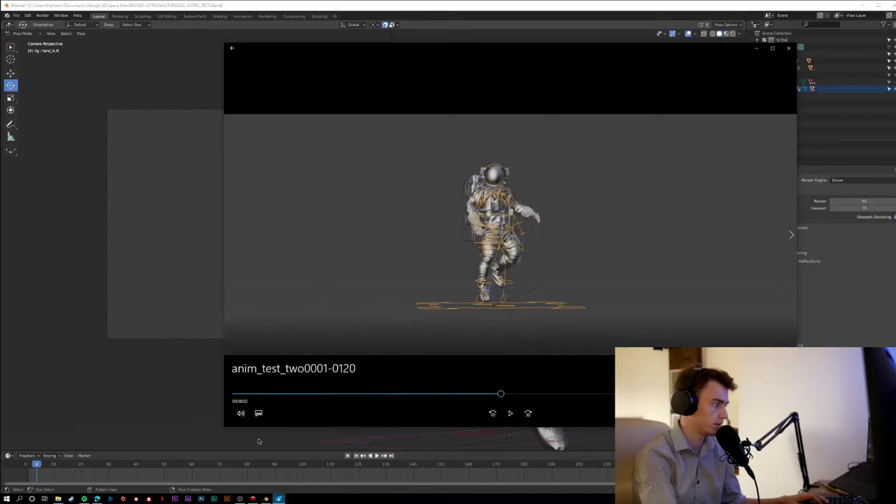
# - Switch to the browser, search YouTube for "protocol short film" and open "Protocol | Short Animated Sci-Fi Film"
pyautogui.click(98, 499)
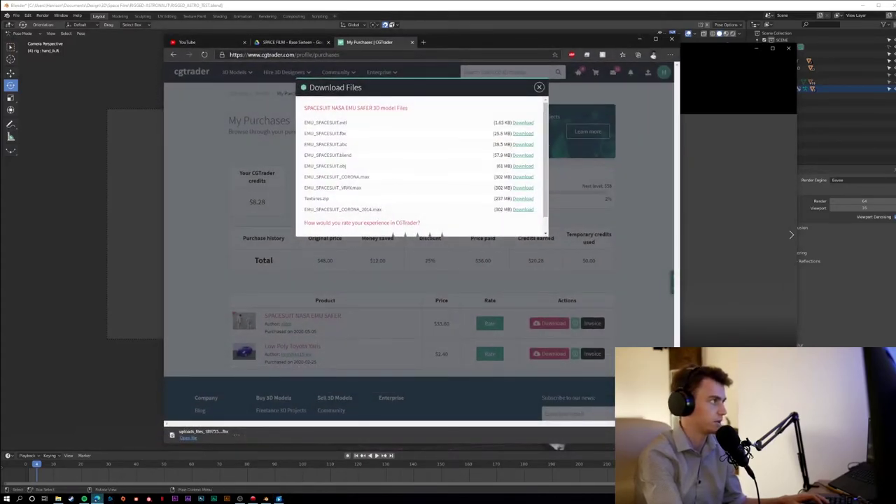
pyautogui.click(217, 43)
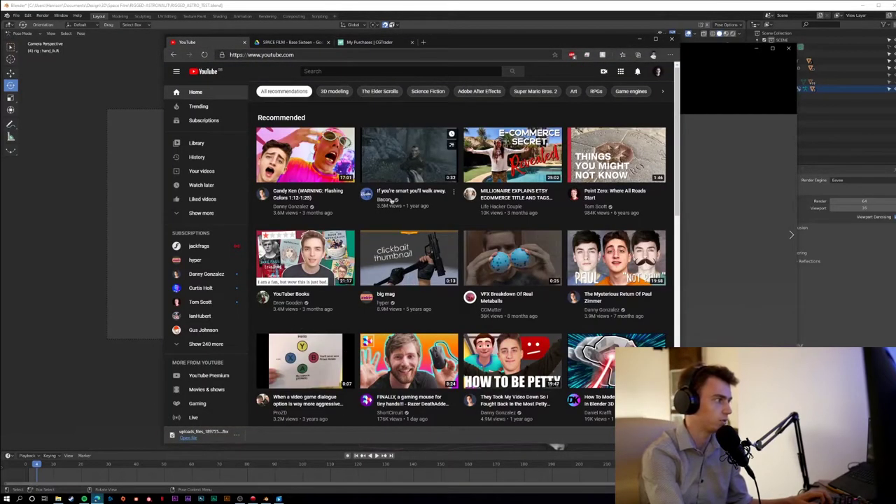
pyautogui.click(449, 73)
pyautogui.write('protocol')
pyautogui.click(357, 102)
pyautogui.click(301, 268)
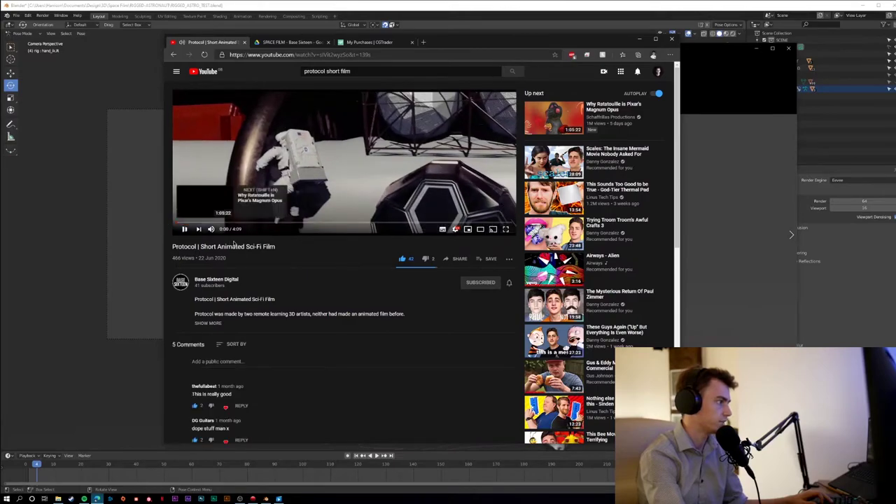
# - Skip ahead through the Protocol film to the shot of the astronaut drifting in dark space and pause it there
pyautogui.click(203, 223)
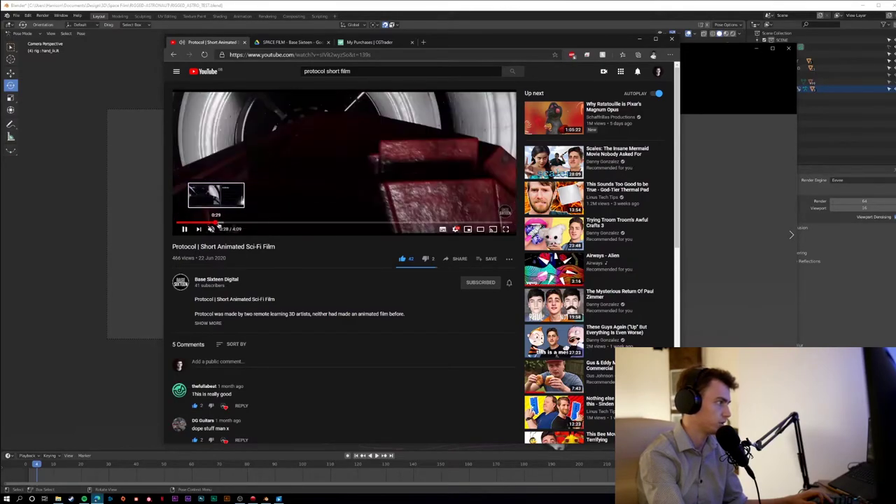
pyautogui.click(240, 223)
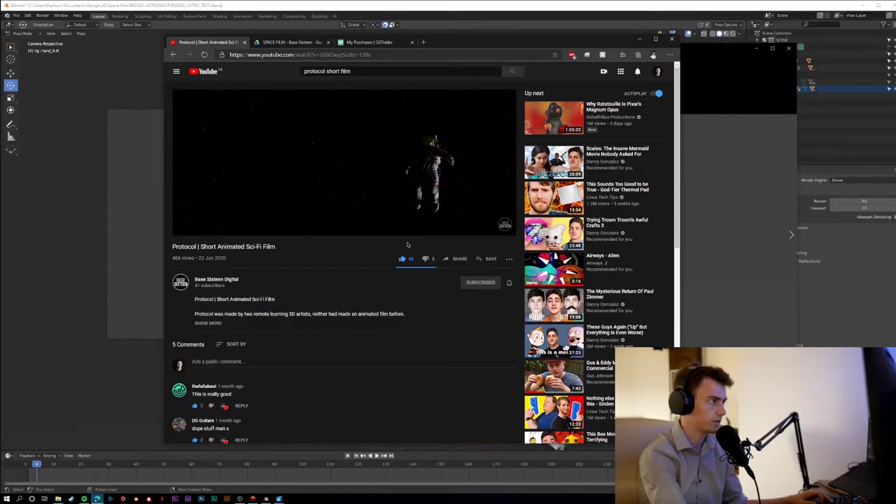
pyautogui.click(442, 191)
# - Set the browser window aside, replay the anim_test_two0001-0120 clip from the start and close the video player
pyautogui.moveTo(516, 46); pyautogui.dragTo(895, 213)
pyautogui.click(602, 301)
pyautogui.click(510, 413)
pyautogui.click(492, 413)
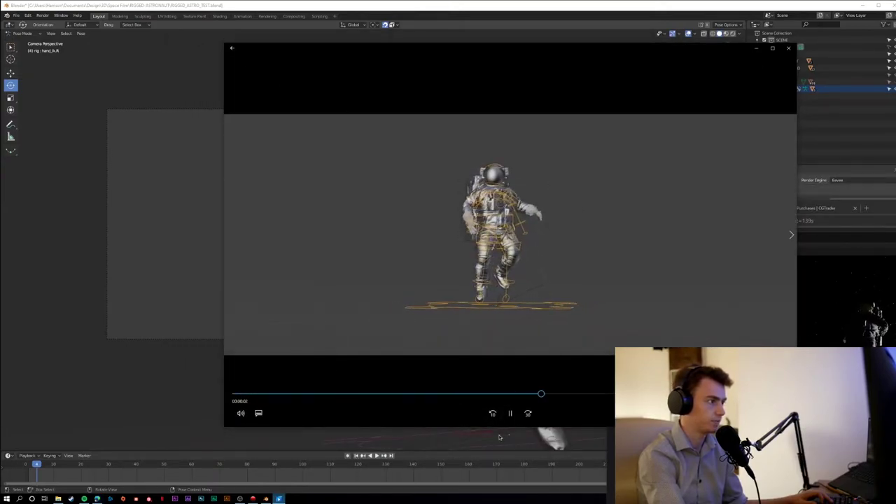
pyautogui.click(788, 47)
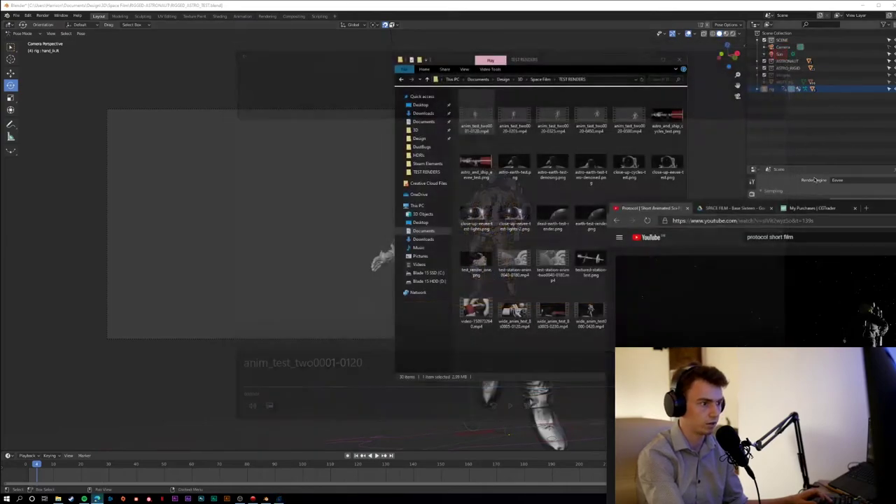
# - Play anim_test_two0020-0205.mp4 from the TEST RENDERS folder, close it and open anim_test_two0020-0450.mp4
pyautogui.doubleClick(514, 117)
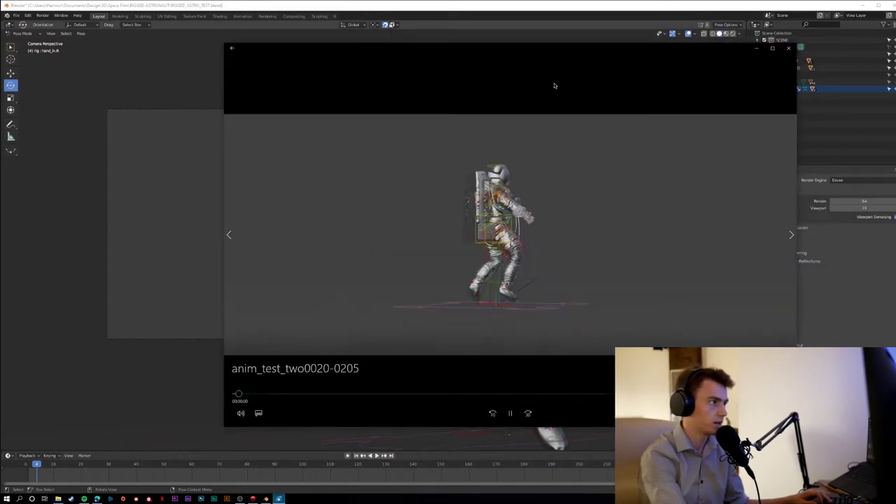
pyautogui.click(789, 47)
pyautogui.click(595, 114)
pyautogui.doubleClick(595, 113)
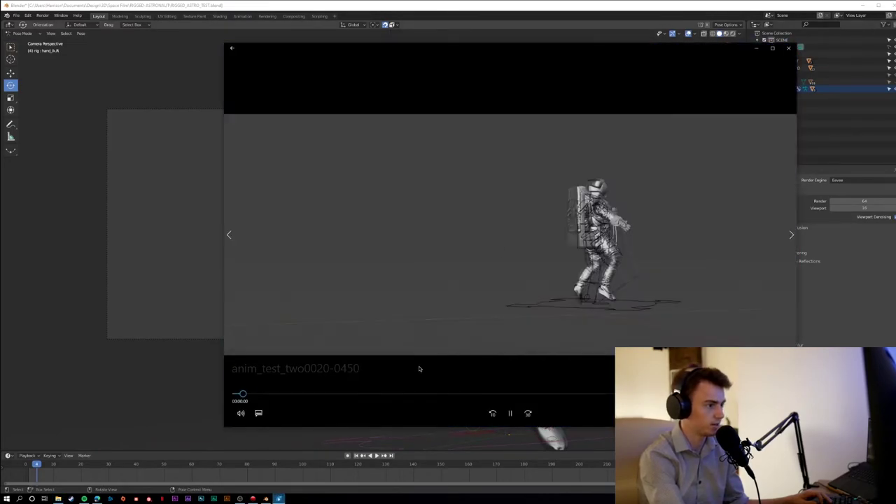
# - Scrub through the anim_test_two0020-0450 clip to examine the astronaut's movement, pausing near the end, and close the player
pyautogui.click(414, 394)
pyautogui.moveTo(422, 394); pyautogui.dragTo(613, 395)
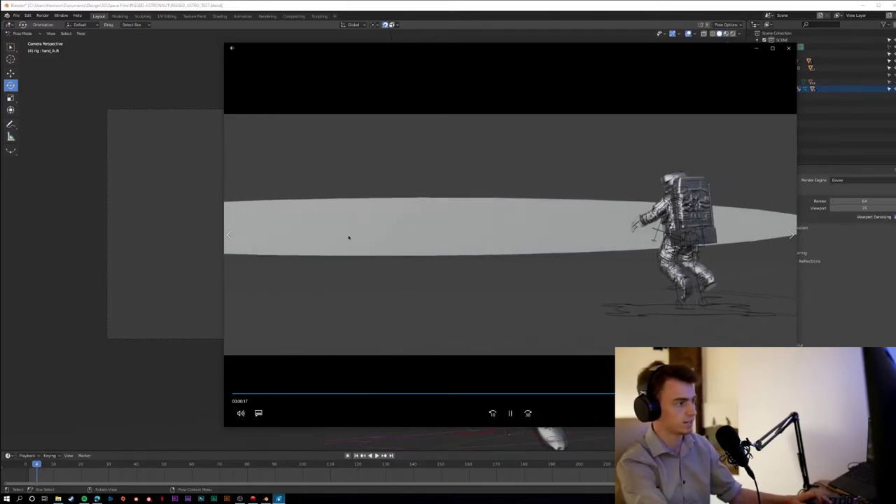
pyautogui.click(450, 287)
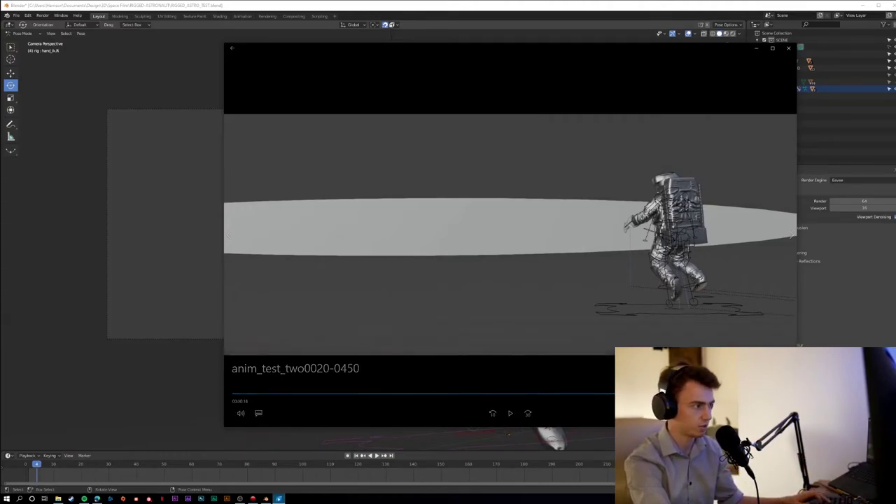
pyautogui.click(586, 394)
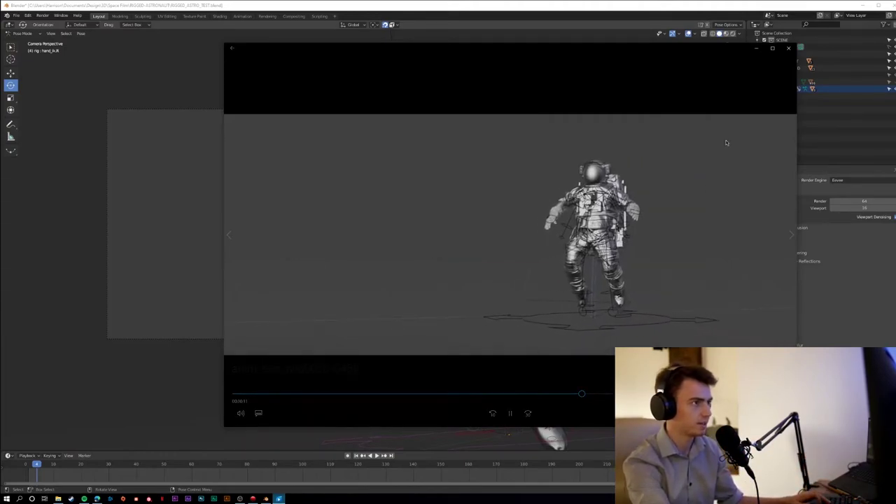
pyautogui.click(788, 49)
# - Open astro_and_ship_cycles_test.png from TEST RENDERS and browse the still renders up to the close-up helmet tests
pyautogui.click(633, 120)
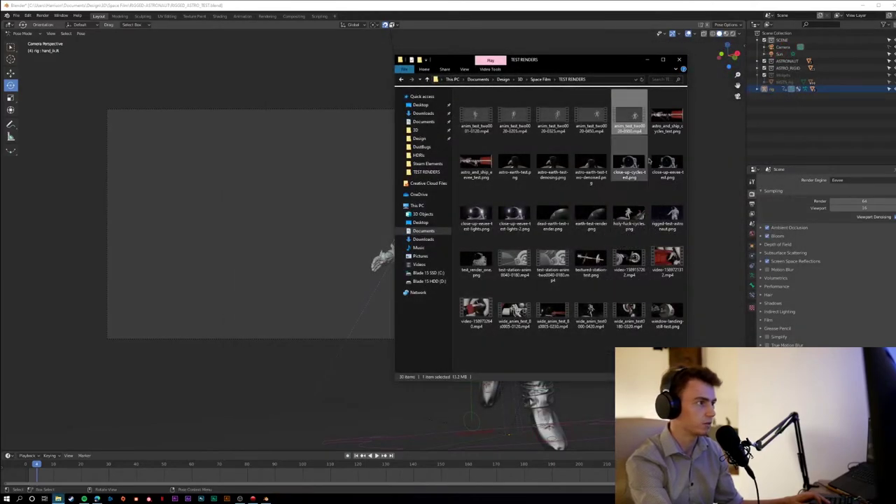
pyautogui.click(664, 161)
pyautogui.doubleClick(662, 125)
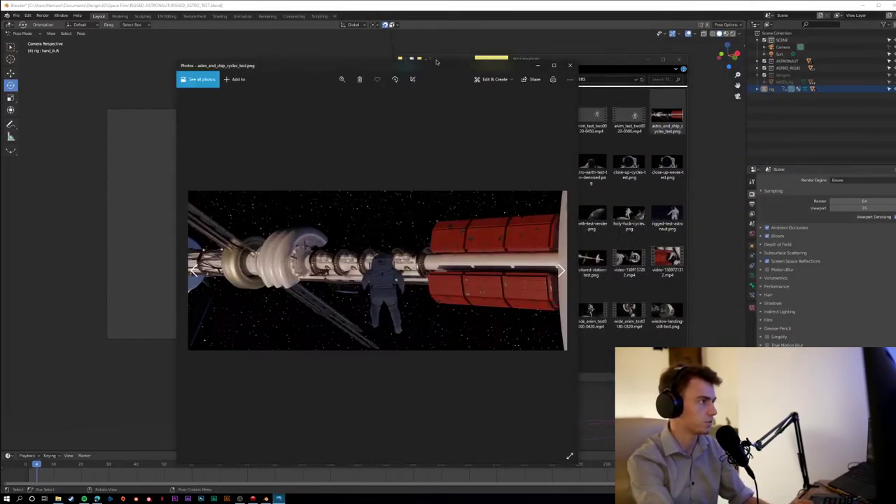
pyautogui.press('Right')
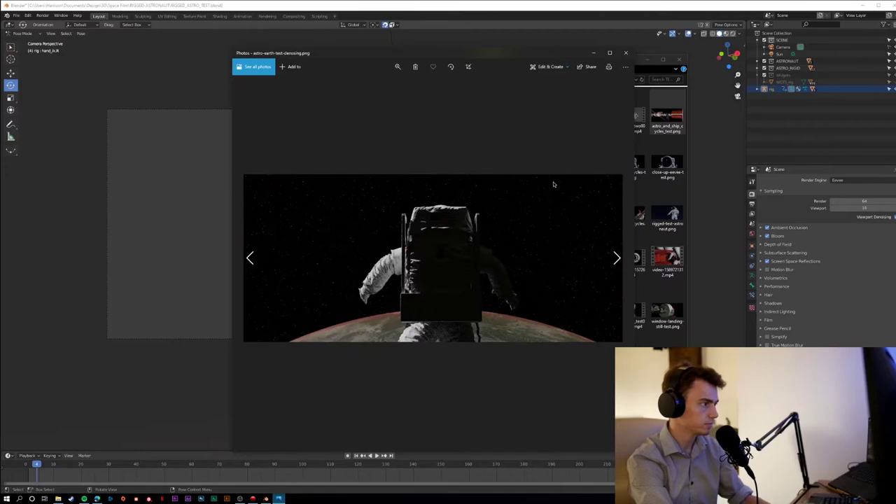
pyautogui.press('Right')
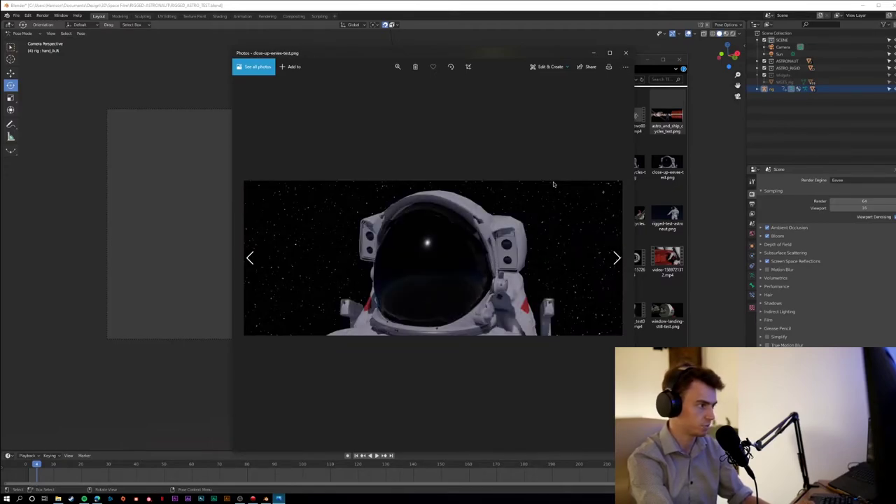
pyautogui.press('Right')
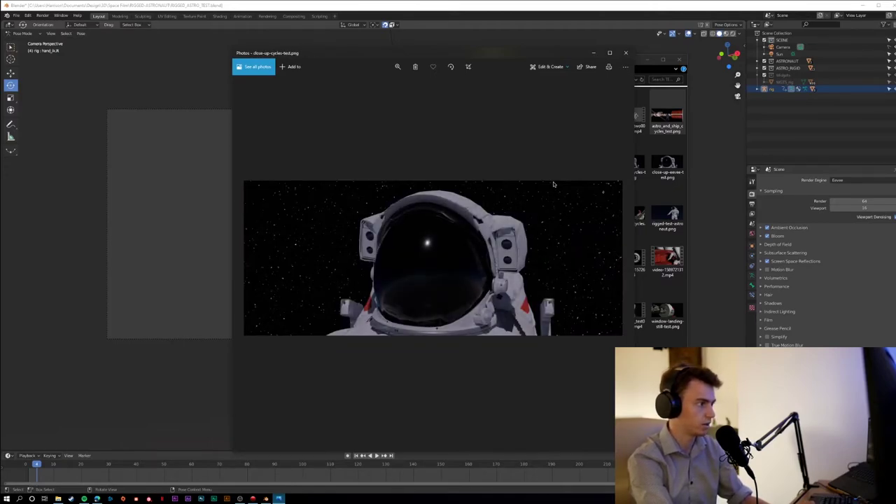
# - Flip between close-up-cycles-test.png and close-up-eevee-test.png to compare the Cycles and Eevee helmet renders
pyautogui.press('Right')
pyautogui.press('Left')
pyautogui.press('Right')
pyautogui.press('Left')
pyautogui.press('Right')
pyautogui.press('Left')
pyautogui.press('Right')
# - Compare the helmet light renders close-up-eevee-test-lights.png and close-up-eevee-test-lights-2.png by alternating between them
pyautogui.press('Right')
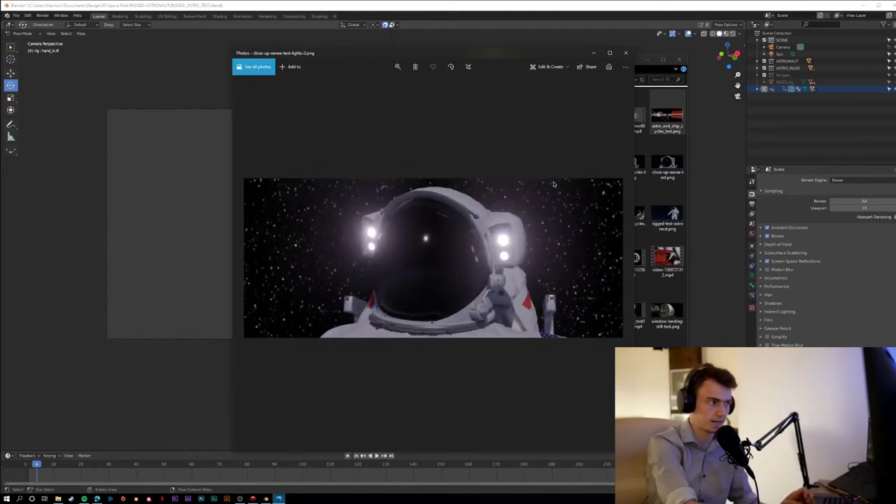
pyautogui.press('Left')
pyautogui.press('Right')
pyautogui.press('Left')
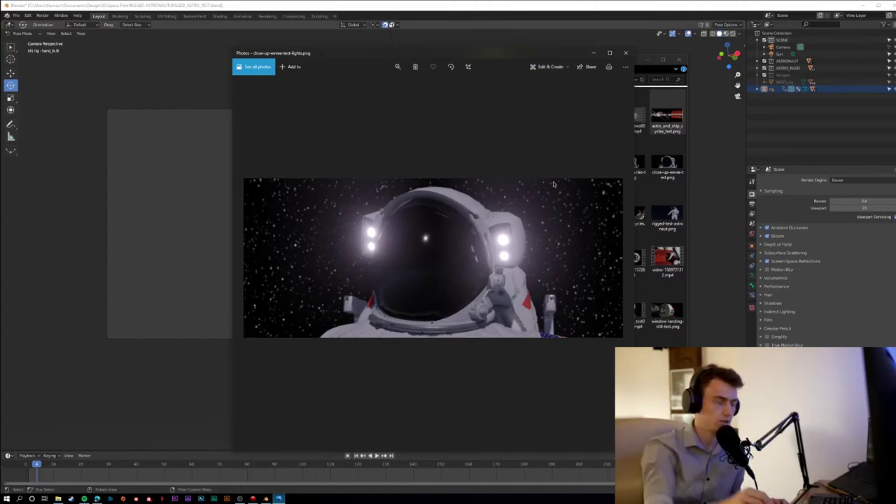
pyautogui.press('Left')
pyautogui.press('Right')
pyautogui.press('Right')
pyautogui.press('Left')
pyautogui.press('Right')
pyautogui.press('Right')
# - Compare earth-test-render.png with the neighbouring Earth test render by alternating between the two images
pyautogui.press('Left')
pyautogui.press('Right')
pyautogui.press('Left')
pyautogui.press('Right')
pyautogui.press('Left')
pyautogui.press('Right')
pyautogui.press('Left')
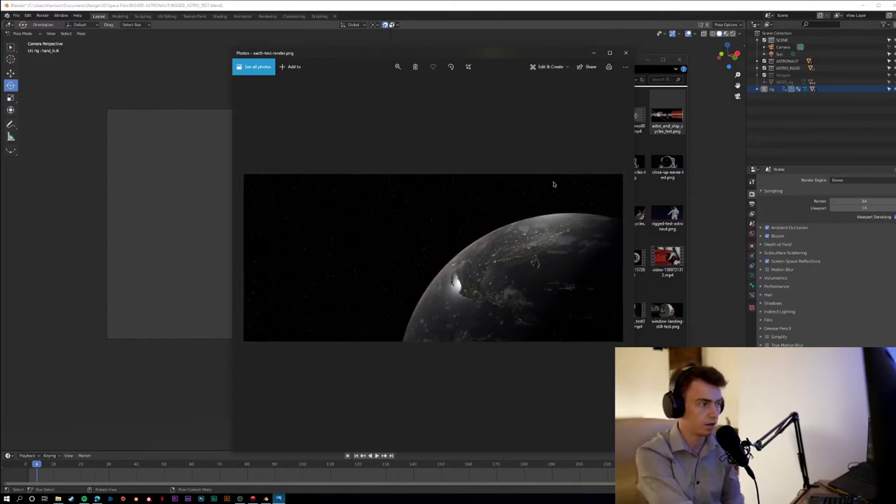
pyautogui.press('Right')
pyautogui.press('Left')
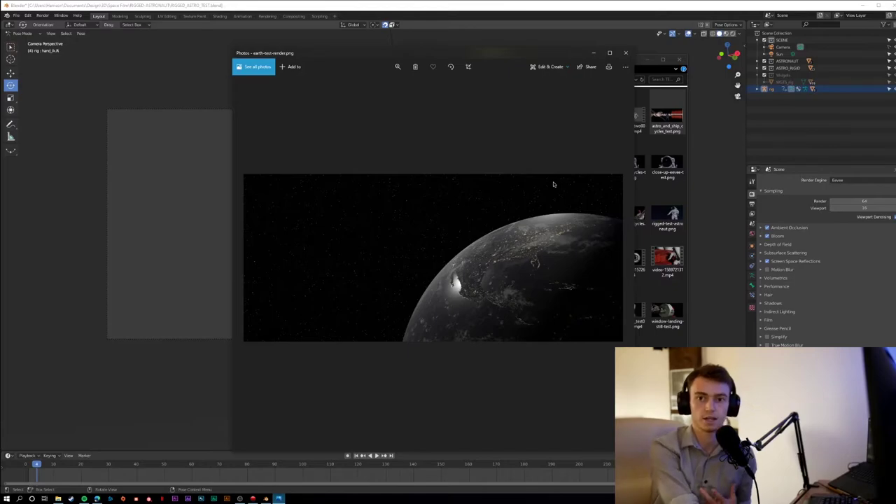
# - Browse past the Earth renders, watch test-station-anim0040-0180.mp4 and view textured-station-test.png
pyautogui.press('Left')
pyautogui.press('Right')
pyautogui.press('Right')
pyautogui.press('Right')
pyautogui.press('Right')
pyautogui.press('Right')
pyautogui.press('Right')
pyautogui.press('Right')
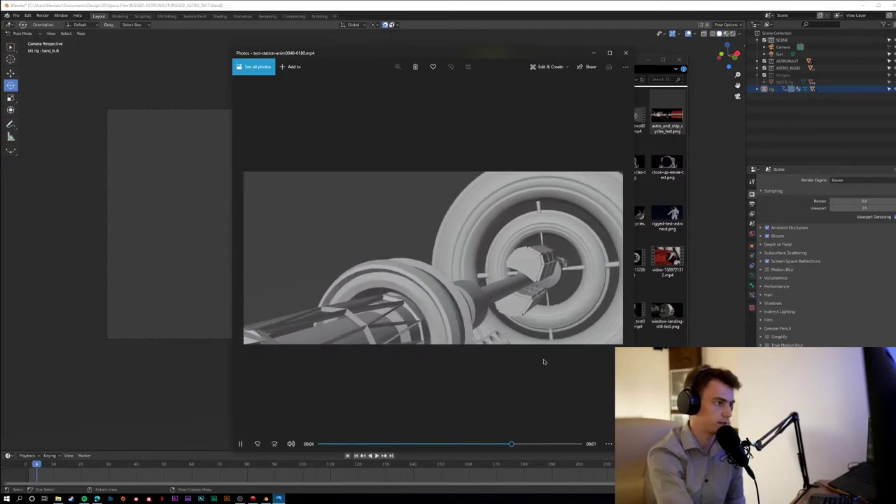
pyautogui.press('Right')
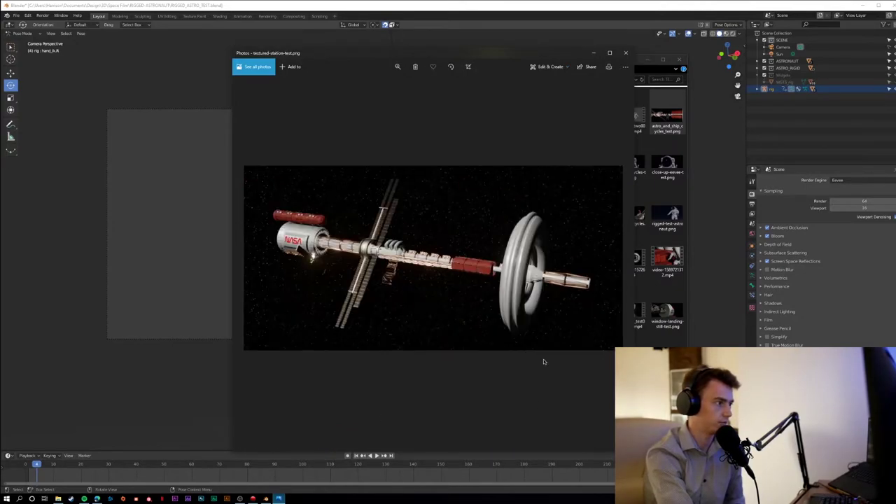
# - Browse the remaining test videos, including video-1589721312.mp4 and wide_anim_test0180-0320.mp4, and close the photo viewer
pyautogui.press('Right')
pyautogui.press('Right')
pyautogui.press('Right')
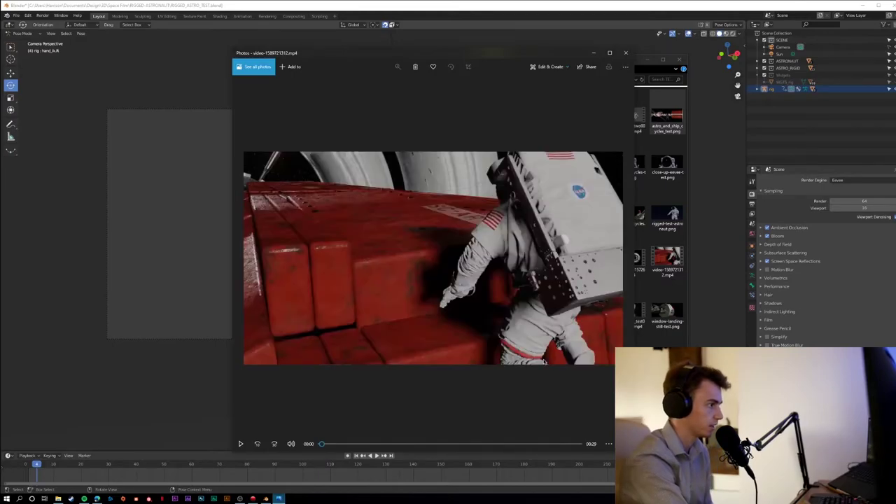
pyautogui.press('Right')
pyautogui.press('Right')
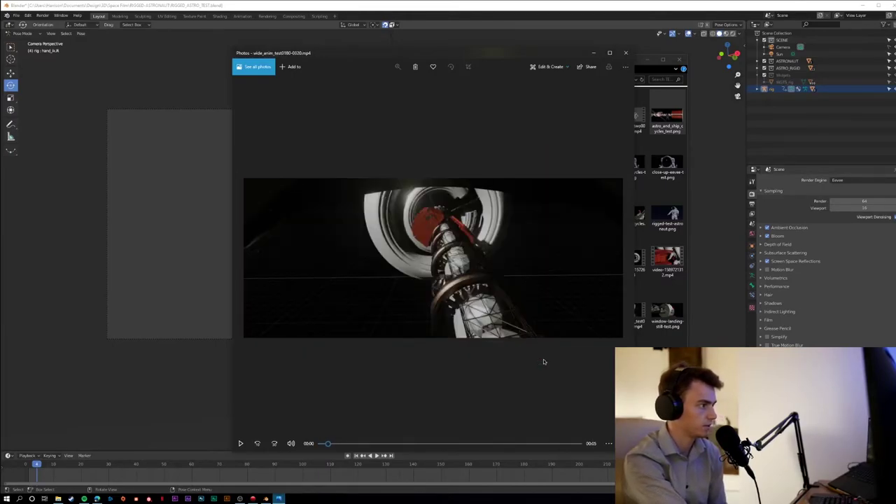
pyautogui.press('Right')
pyautogui.click(625, 53)
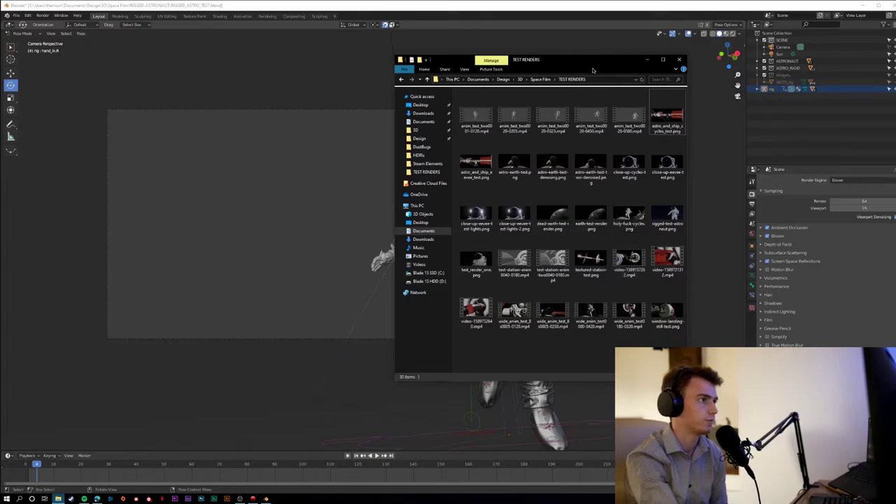
# - Go up to the Space Film folder, minimise File Explorer and look around the posed astronaut in Blender
pyautogui.moveTo(600, 71); pyautogui.dragTo(631, 74)
pyautogui.click(571, 81)
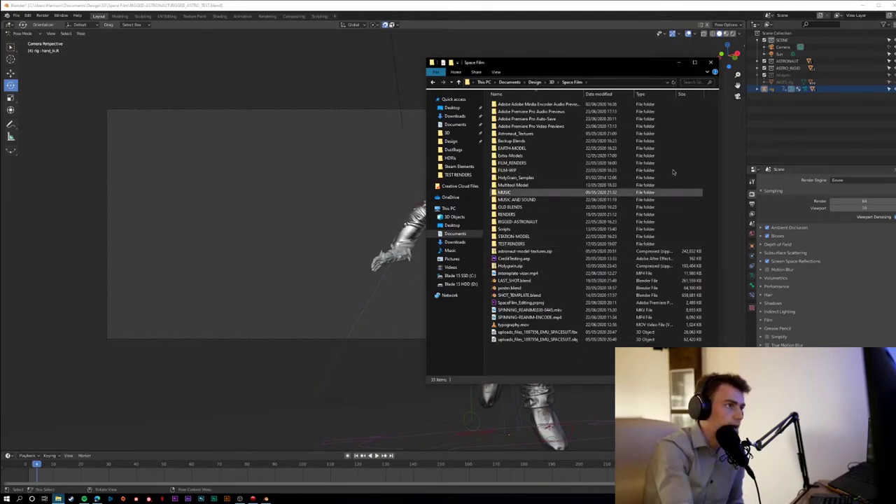
pyautogui.click(678, 62)
pyautogui.moveTo(646, 170)
pyautogui.mouseDown(button='middle')
pyautogui.moveTo(578, 240)
pyautogui.moveTo(480, 253)
pyautogui.moveTo(700, 296)
pyautogui.moveTo(594, 265)
pyautogui.moveTo(489, 220)
pyautogui.moveTo(630, 175)
pyautogui.mouseUp(button='middle')
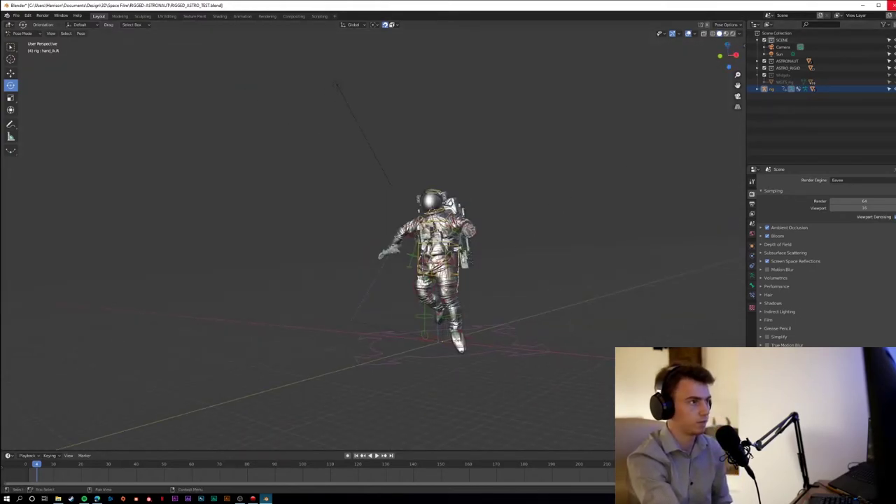
# - Open RIGGED_ASTRO-DO_NOT_OVRWRT.blend from the Space Film project's RIGGED-ASTRONAUT folder and bring the full astronaut into view
pyautogui.click(58, 498)
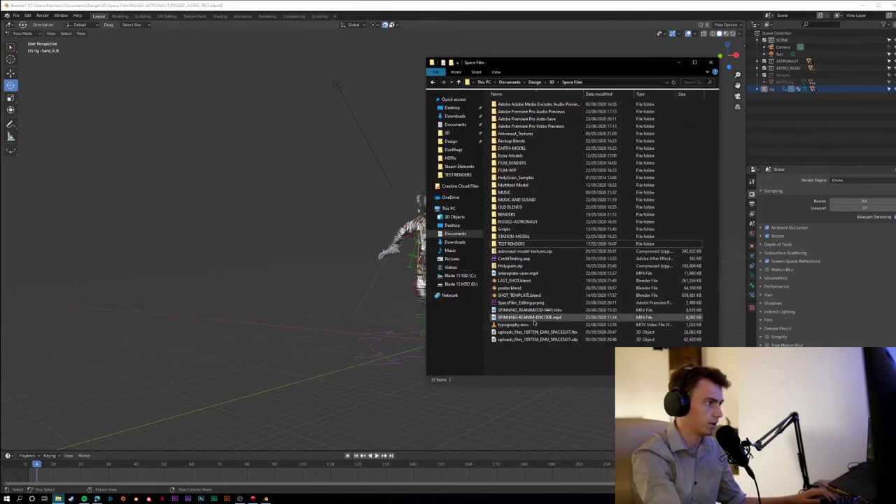
pyautogui.doubleClick(514, 222)
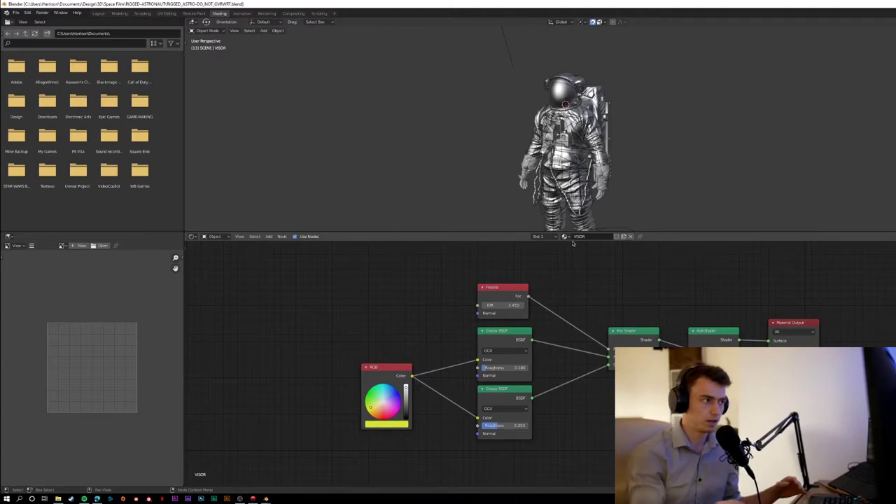
pyautogui.scroll(-2, 578, 203)
pyautogui.keyDown('shift'); pyautogui.moveTo(578, 201); pyautogui.dragTo(577, 127, button='middle'); pyautogui.keyUp('shift')
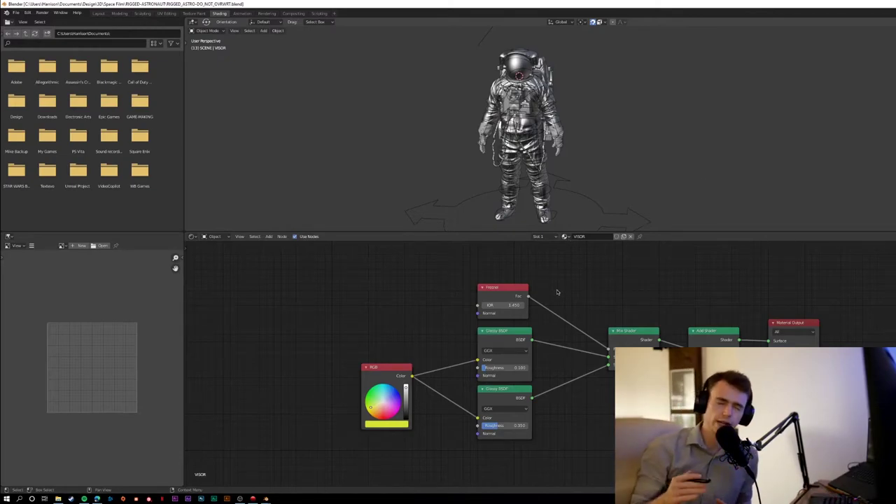
# - Display the astronaut with its materials and gold visor in the viewport and view it from the front
pyautogui.hotkey('ctrl', 'z')
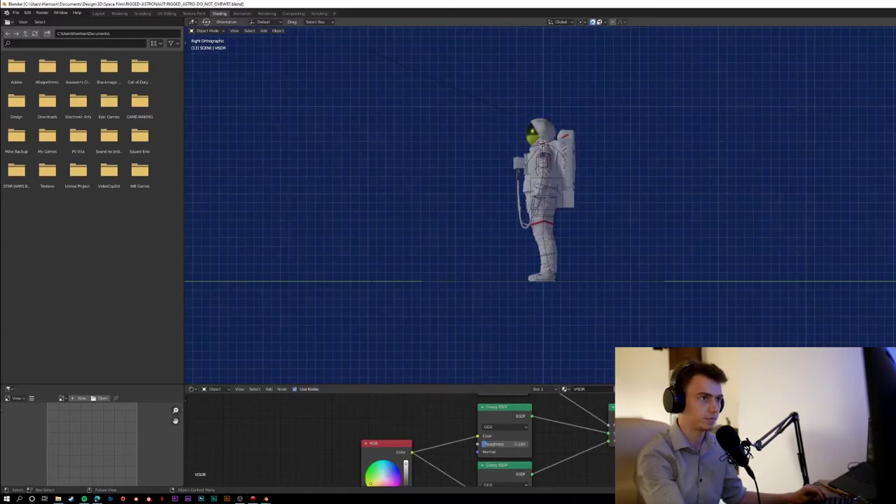
pyautogui.press('KP_1')
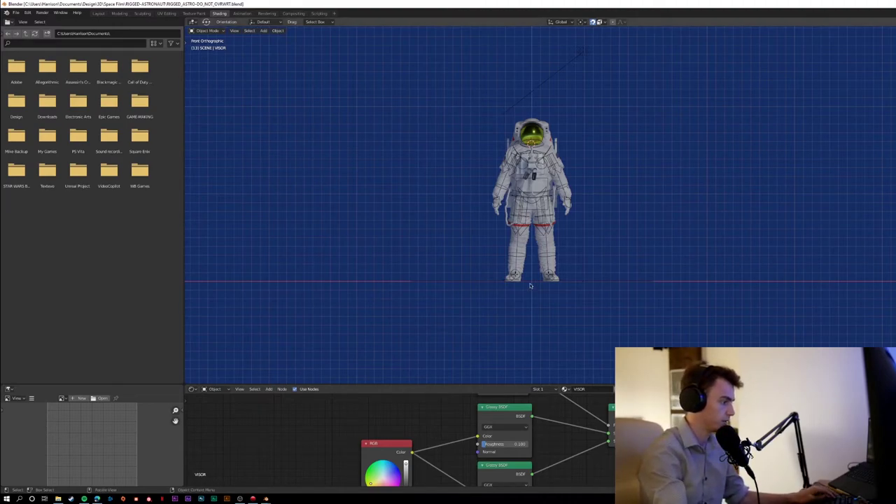
# - Check the other Blender window with RIGGED_ASTRO_TEST.blend and return to the RIGGED_ASTRO-DO_NOT_OVRWRT.blend window
pyautogui.hotkey('alt', 'Tab')
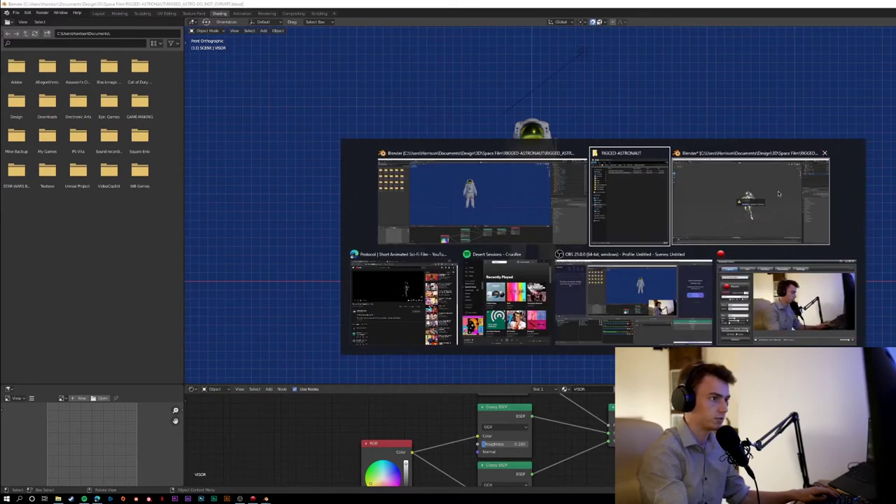
pyautogui.click(757, 213)
pyautogui.hotkey('alt', 'Tab')
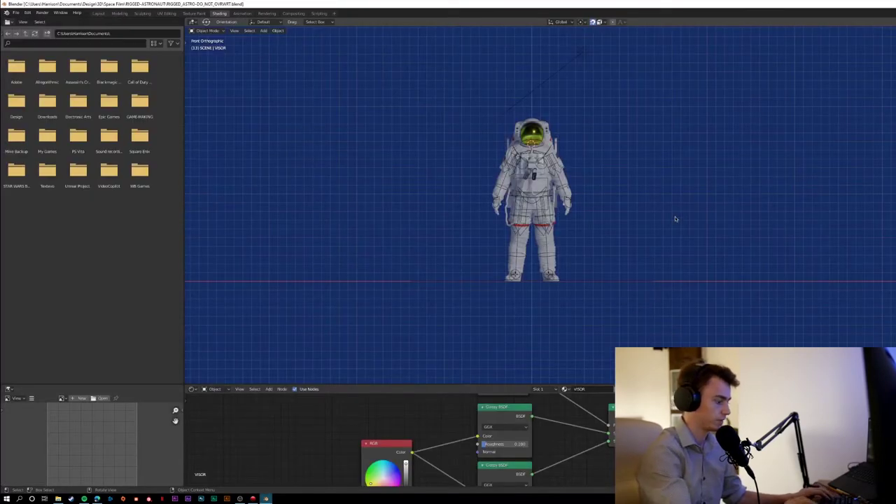
# - Start a new General scene, delete all default objects and shrink the Blender window so the full interface fits on the desktop
pyautogui.hotkey('ctrl', 'n')
pyautogui.click(675, 219)
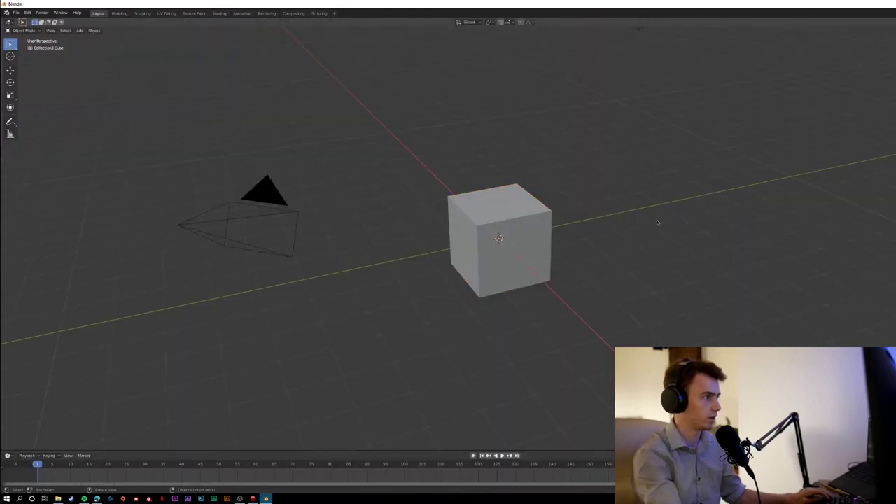
pyautogui.press('a')
pyautogui.press('Delete')
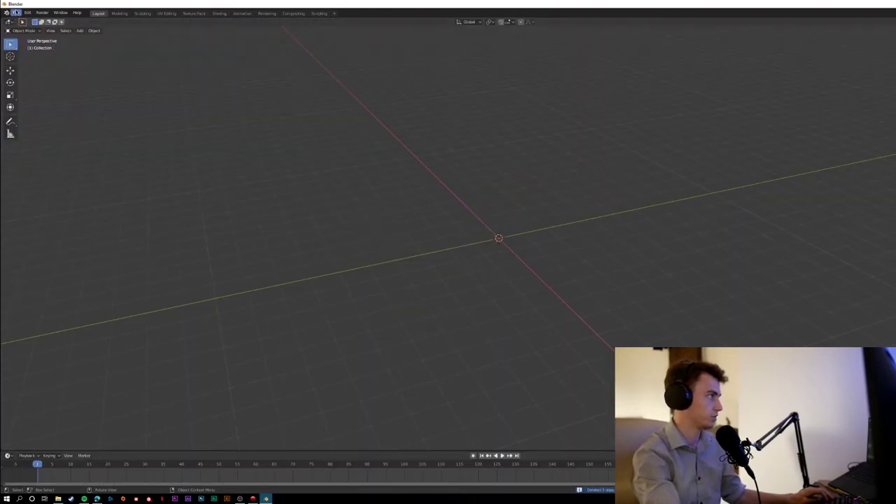
pyautogui.moveTo(253, 4); pyautogui.dragTo(290, 8)
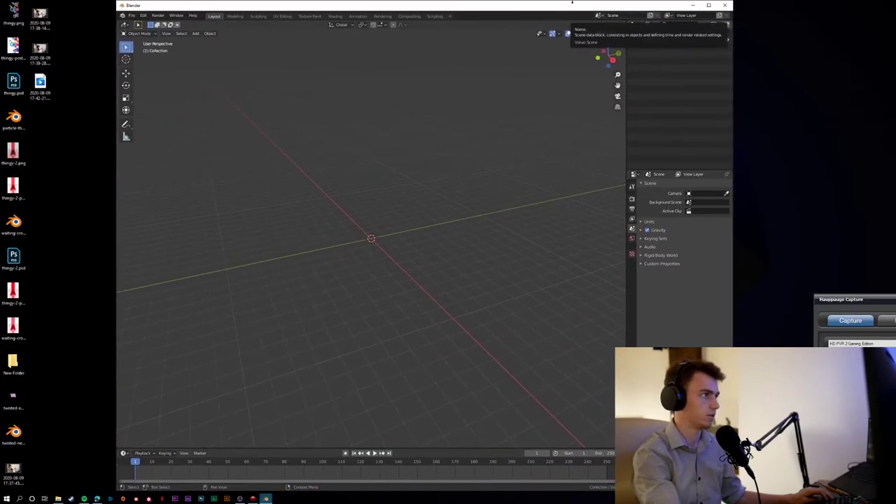
pyautogui.moveTo(571, 2); pyautogui.dragTo(561, 14)
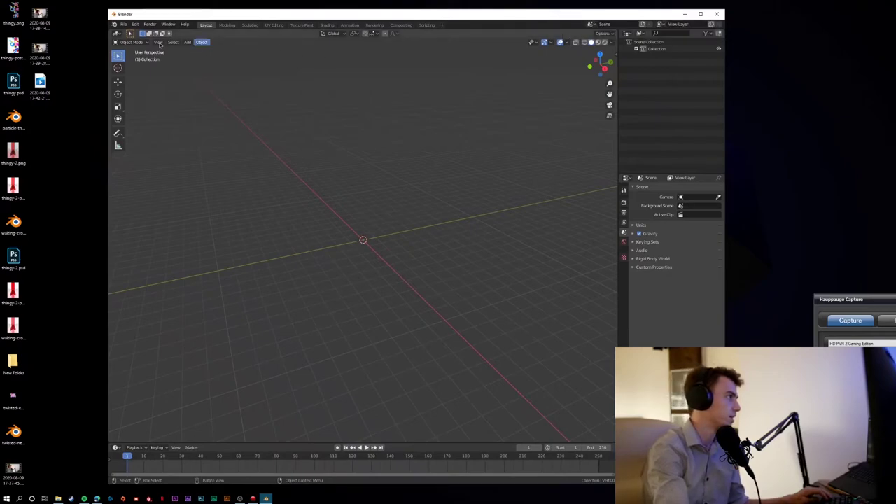
# - Append all objects from RIGGED_ASTRO-DO_NOT_OVRWRT.blend in the Space Film favourite folder to the empty scene
pyautogui.click(123, 24)
pyautogui.moveTo(144, 123)
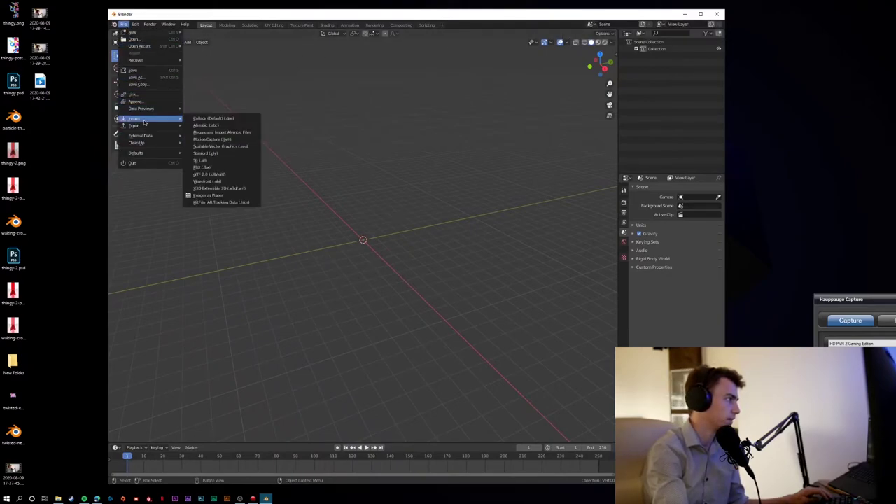
pyautogui.click(123, 27)
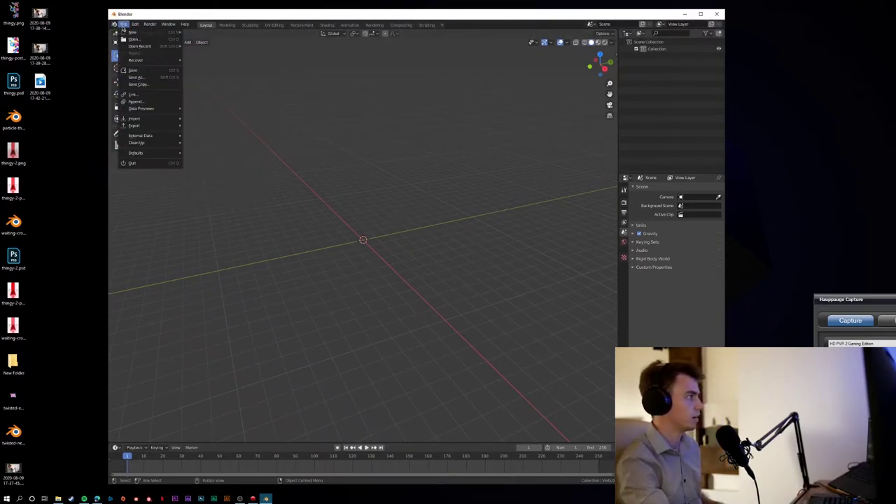
pyautogui.click(135, 101)
pyautogui.moveTo(387, 120); pyautogui.dragTo(412, 120)
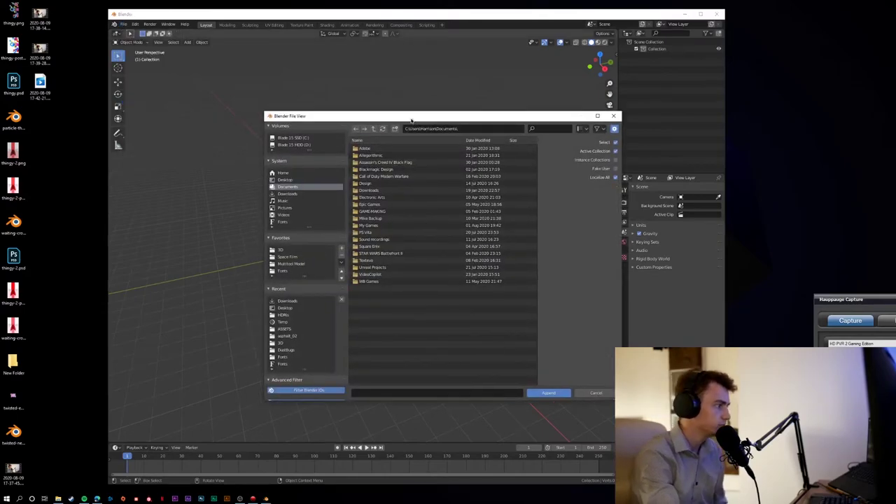
pyautogui.click(293, 257)
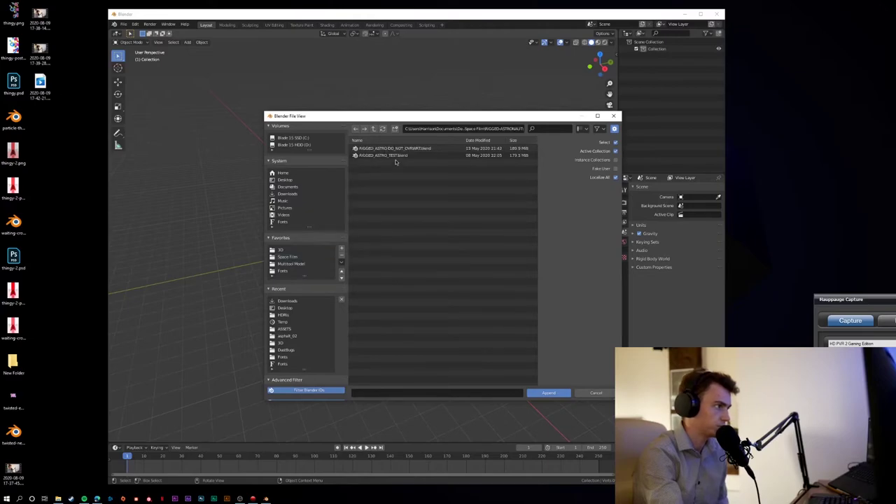
pyautogui.doubleClick(392, 148)
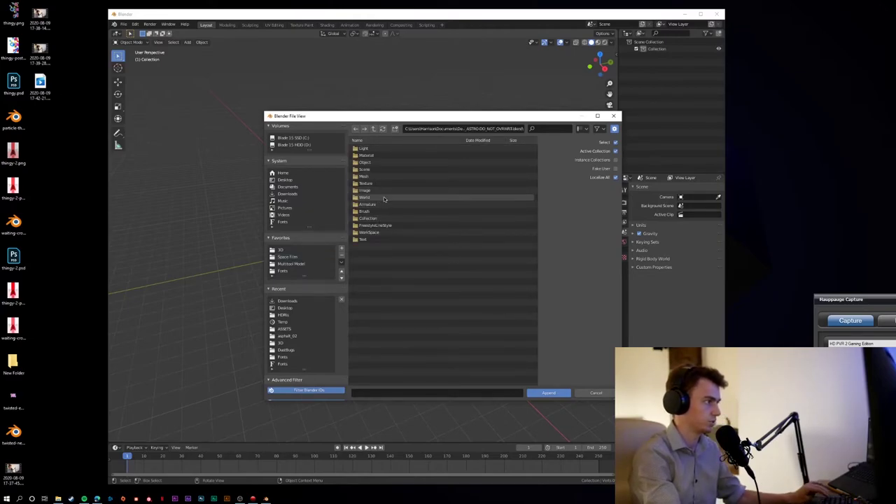
pyautogui.doubleClick(371, 163)
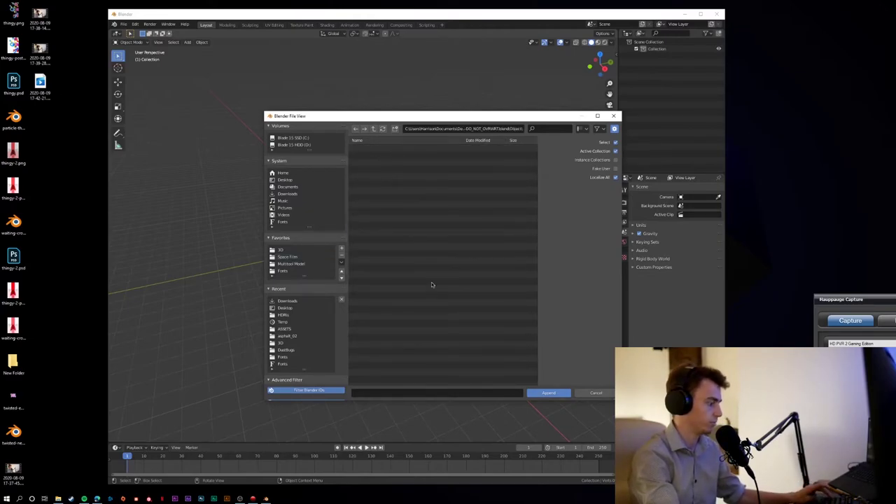
pyautogui.press('a')
pyautogui.click(545, 394)
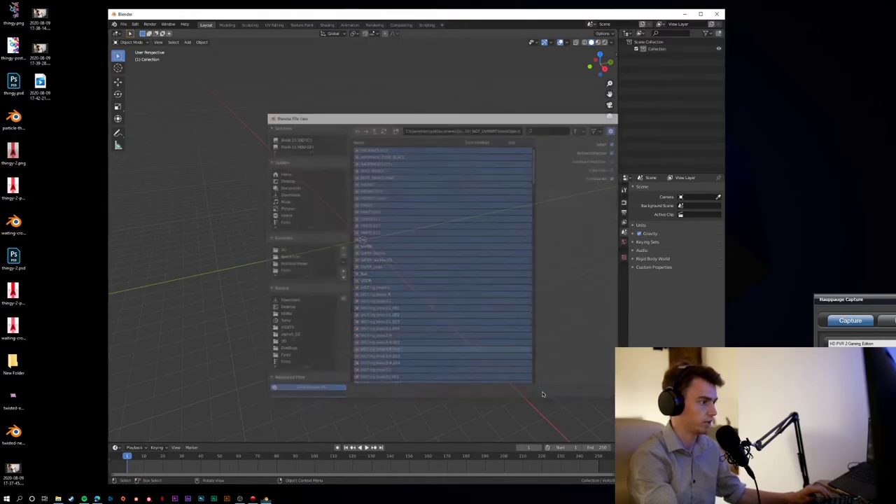
# - View the appended astronaut and its rig in full, and clear the selection
pyautogui.click(395, 295)
pyautogui.scroll(-4, 430, 255)
pyautogui.keyDown('shift'); pyautogui.moveTo(438, 220); pyautogui.dragTo(468, 259, button='middle'); pyautogui.keyUp('shift')
pyautogui.click(415, 165)
pyautogui.moveTo(477, 183); pyautogui.dragTo(521, 187, button='middle')
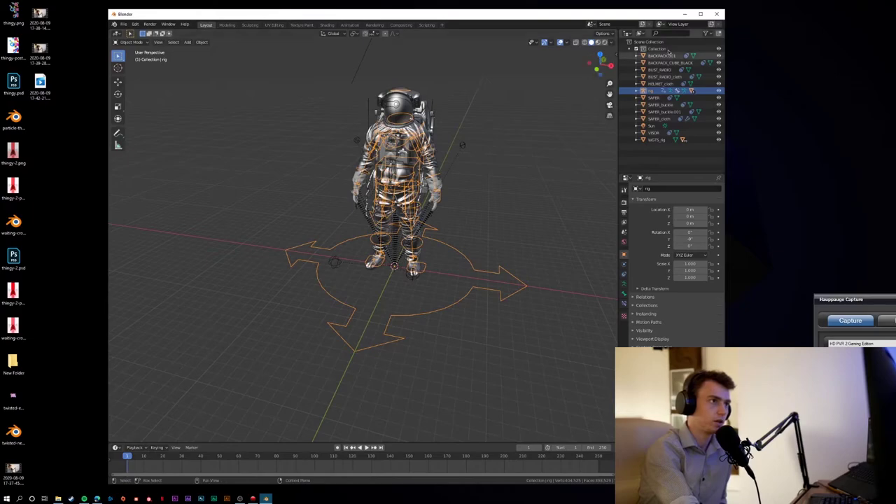
pyautogui.click(499, 167)
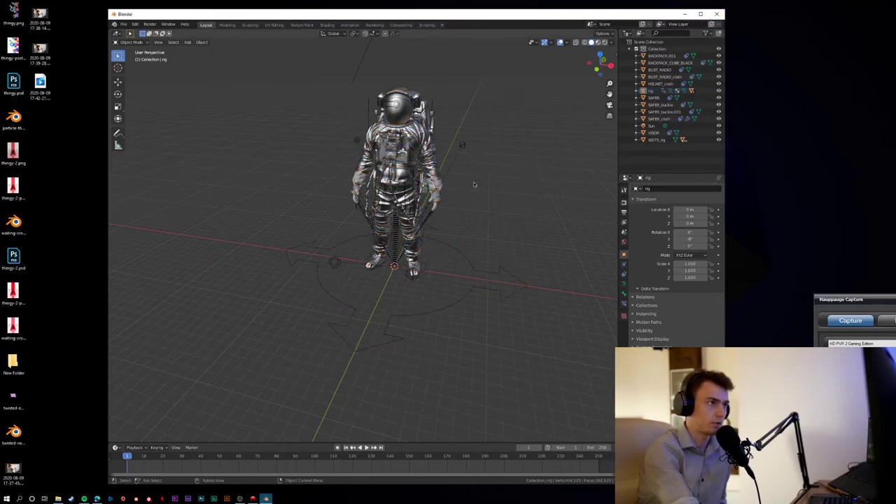
# - Close the test scene without saving and open SpaceStation_BaseScene_NOOVRWT.blend from the Space Film project's STATION-MODEL folder
pyautogui.click(716, 14)
pyautogui.click(429, 264)
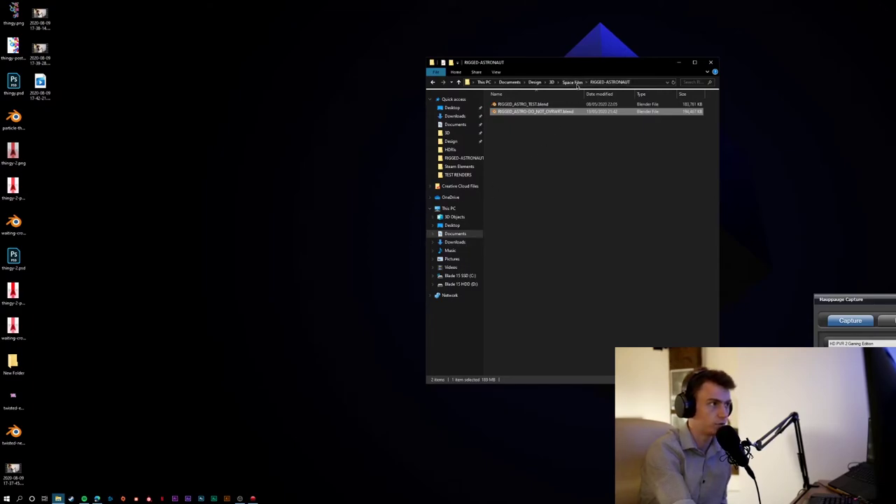
pyautogui.click(572, 82)
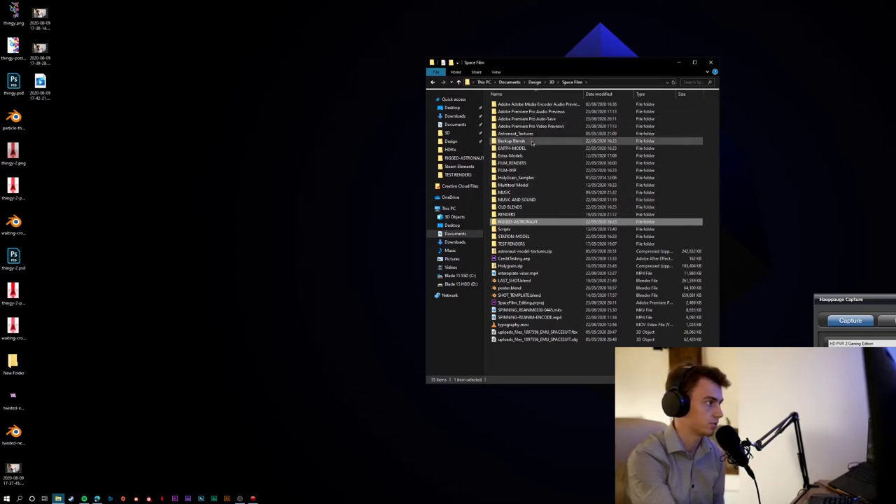
pyautogui.doubleClick(521, 235)
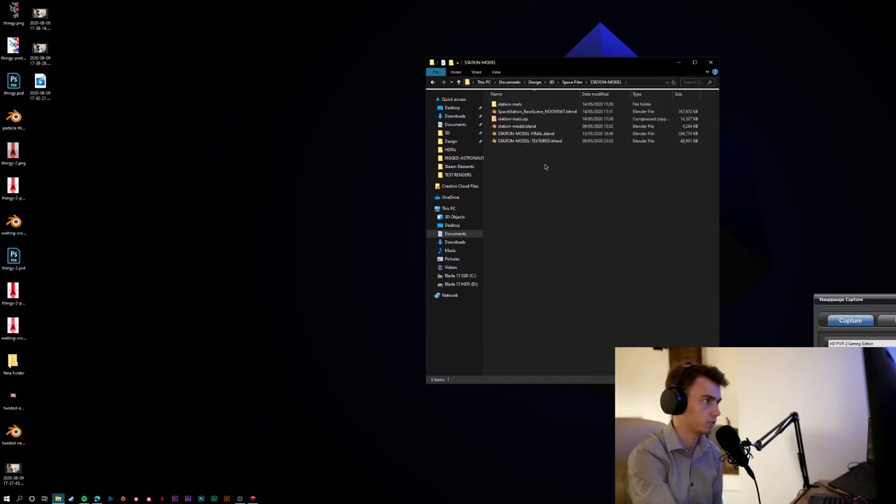
pyautogui.doubleClick(530, 113)
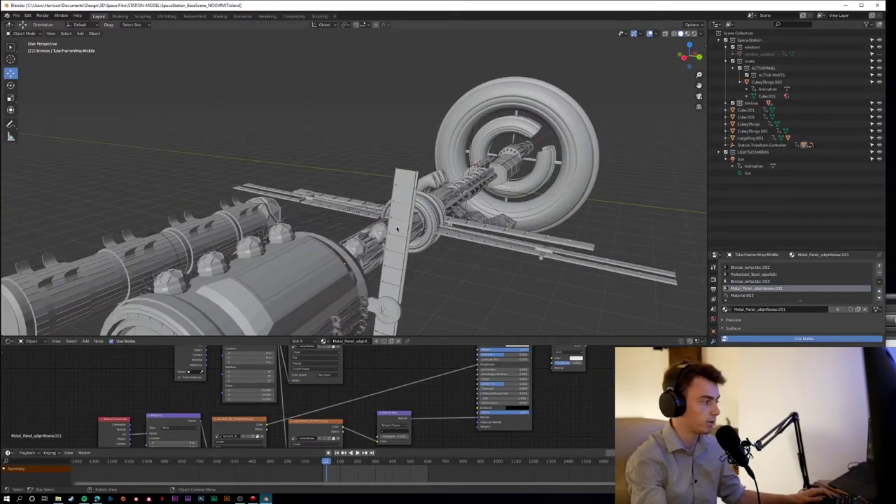
# - Display the space station with its materials in the viewport and examine the whole model with its NASA-marked modules
pyautogui.moveTo(396, 229); pyautogui.dragTo(467, 177, button='middle')
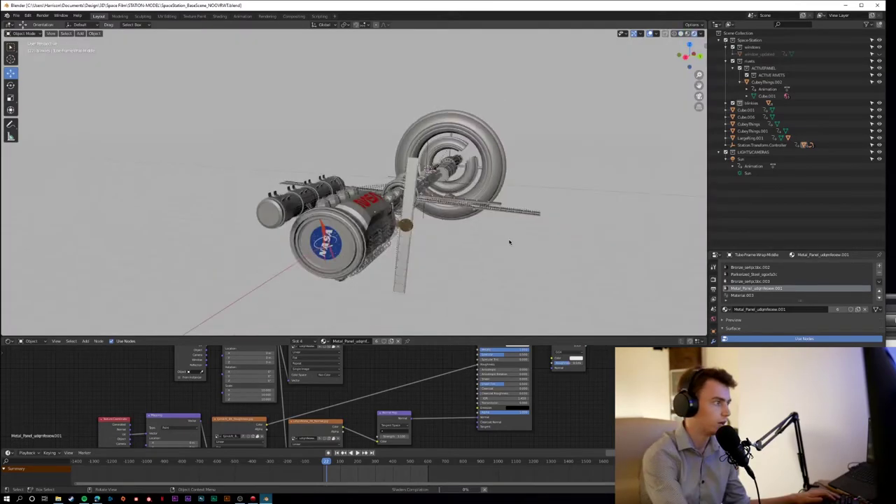
pyautogui.scroll(4, 509, 242)
pyautogui.moveTo(510, 242); pyautogui.dragTo(504, 238, button='middle')
pyautogui.scroll(-5, 503, 238)
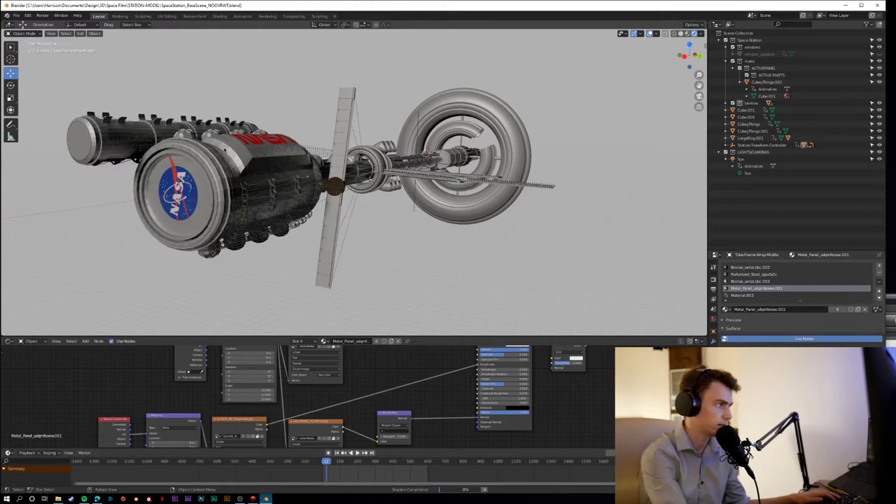
pyautogui.moveTo(315, 211); pyautogui.dragTo(345, 256, button='middle')
pyautogui.scroll(3, 345, 256)
pyautogui.moveTo(321, 206); pyautogui.dragTo(356, 137, button='middle')
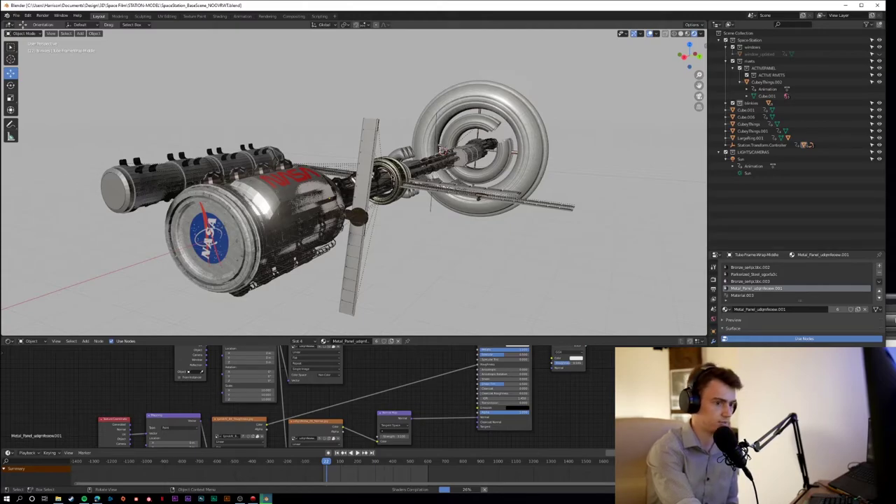
# - Examine the station's solar panels, central truss and large rings up close, and return to an overall view
pyautogui.scroll(2, 394, 185)
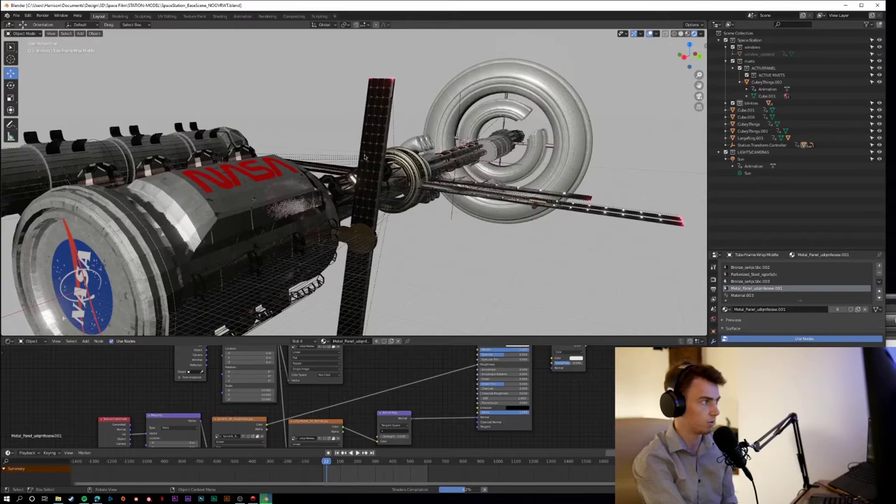
pyautogui.scroll(5, 422, 228)
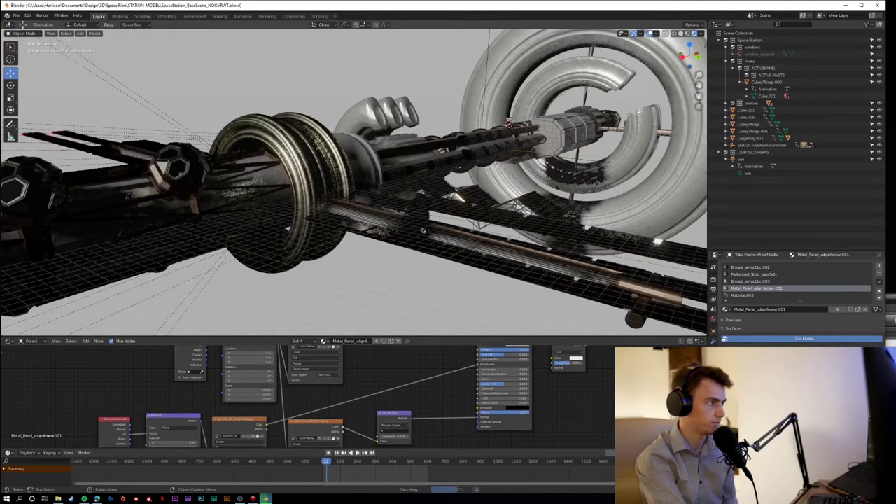
pyautogui.scroll(-5, 424, 222)
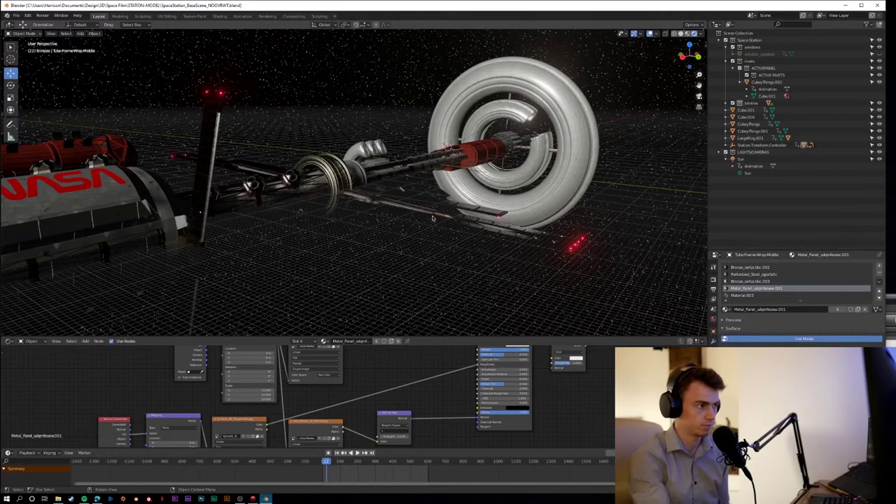
pyautogui.moveTo(433, 219); pyautogui.dragTo(411, 220, button='middle')
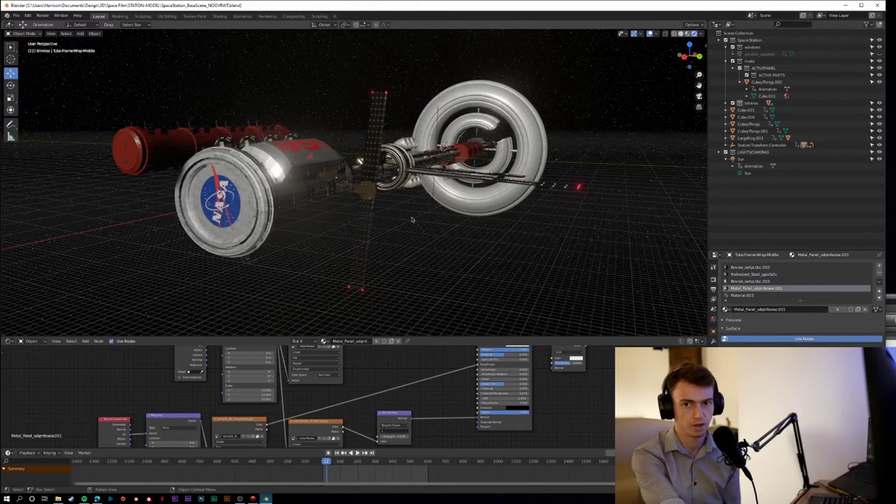
pyautogui.moveTo(412, 220); pyautogui.dragTo(407, 218, button='middle')
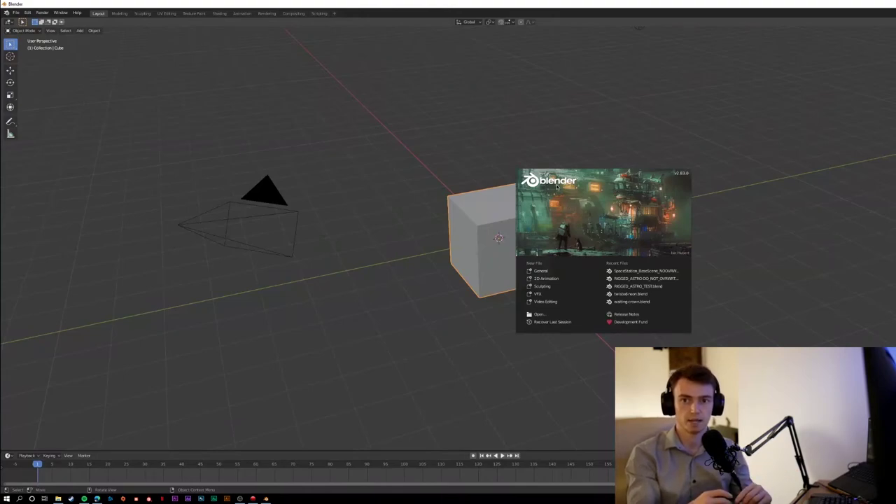
# - Delete the default light from a fresh General scene and add a second camera
pyautogui.click(558, 271)
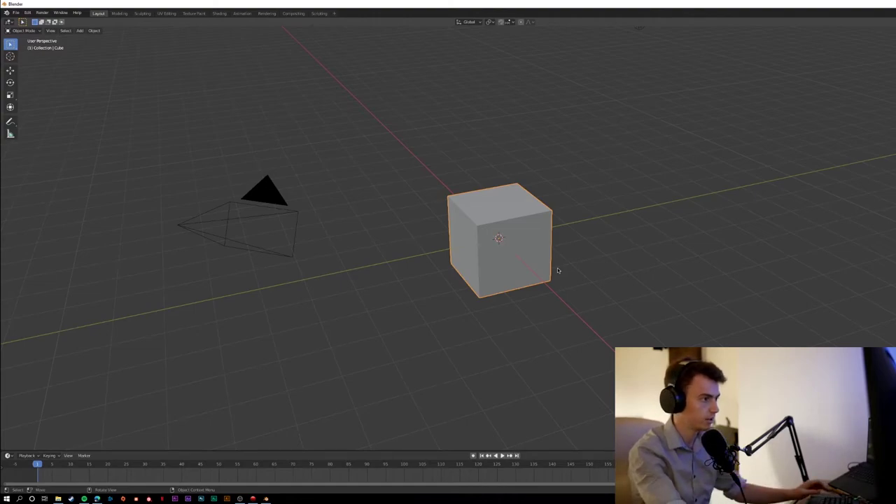
pyautogui.click(638, 41)
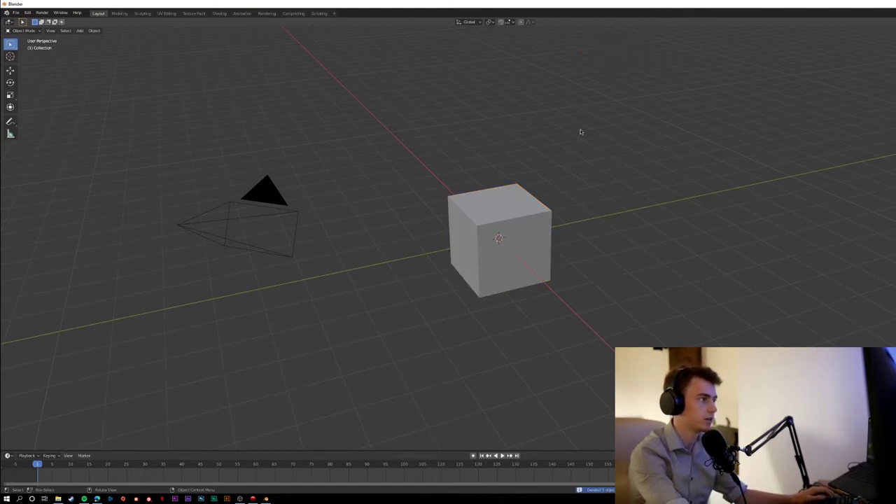
pyautogui.moveTo(577, 139); pyautogui.dragTo(506, 328, button='middle')
pyautogui.click(518, 234)
pyautogui.click(560, 224)
pyautogui.hotkey('shift', 'a')
pyautogui.click(498, 329)
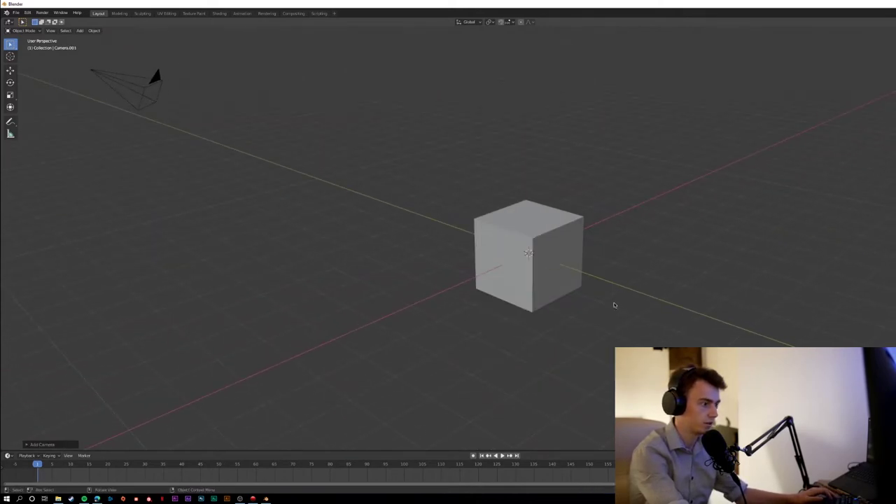
# - Align the new camera to the current view of the cube and check its placement from outside
pyautogui.press('ctrl+alt+KP_0')
pyautogui.moveTo(548, 279); pyautogui.dragTo(574, 281, button='middle')
pyautogui.scroll(-4, 574, 281)
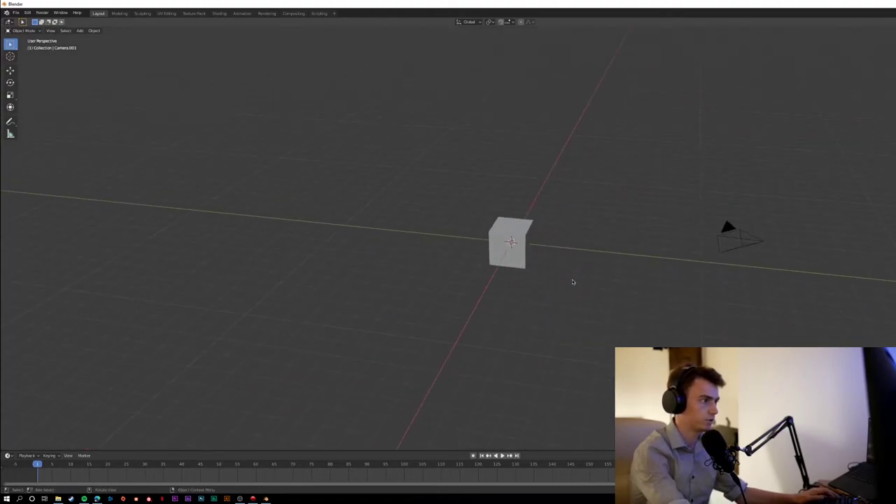
pyautogui.scroll(1, 574, 283)
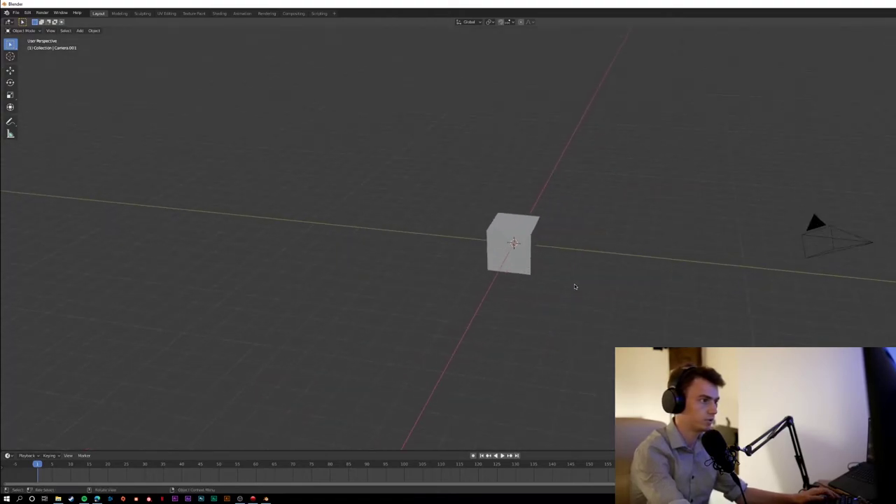
pyautogui.click(815, 224)
pyautogui.moveTo(676, 219); pyautogui.dragTo(719, 194, button='middle')
pyautogui.scroll(1, 709, 216)
pyautogui.press('ctrl+alt+KP_0')
pyautogui.scroll(-2, 710, 218)
pyautogui.scroll(-2, 690, 230)
pyautogui.scroll(1, 605, 266)
# - Arrange the two cameras at separate positions around the cube and bring both into view
pyautogui.hotkey('shift', 'a')
pyautogui.click(473, 244)
pyautogui.press('g')
pyautogui.click(702, 190)
pyautogui.click(560, 136)
pyautogui.moveTo(665, 178); pyautogui.dragTo(732, 165, button='middle')
pyautogui.press('g')
pyautogui.click(501, 199)
pyautogui.moveTo(603, 197); pyautogui.dragTo(531, 305, button='middle')
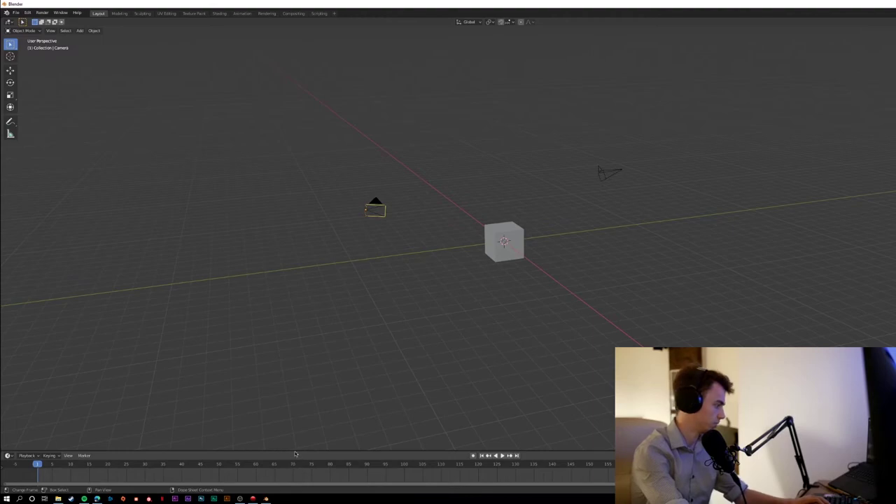
# - Enlarge the timeline, add a marker at frame 1 and bind the first camera to it
pyautogui.moveTo(294, 452); pyautogui.dragTo(303, 350)
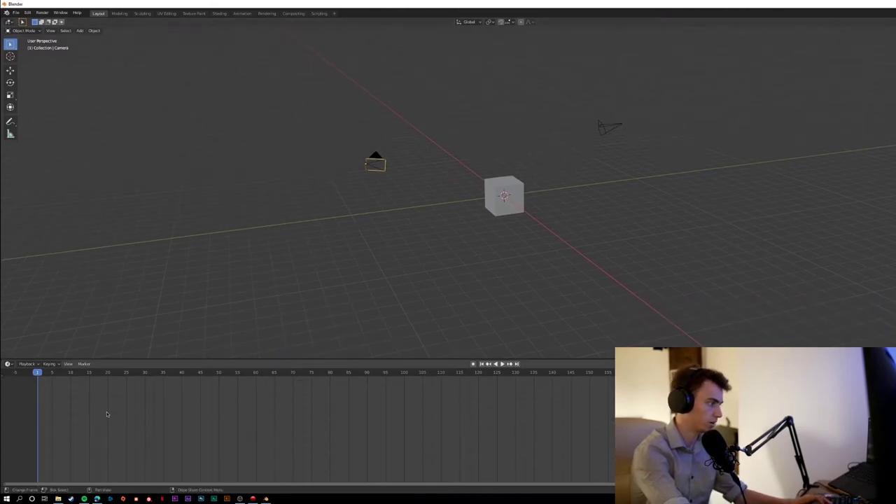
pyautogui.press('m')
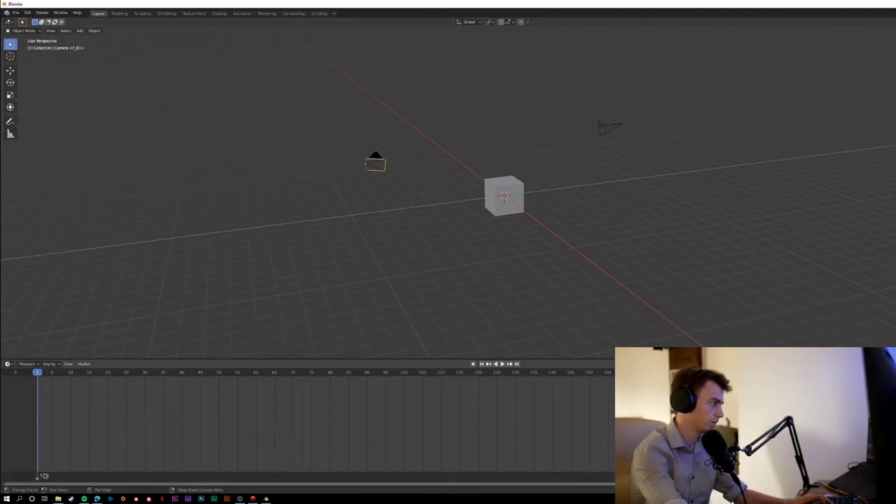
pyautogui.click(84, 364)
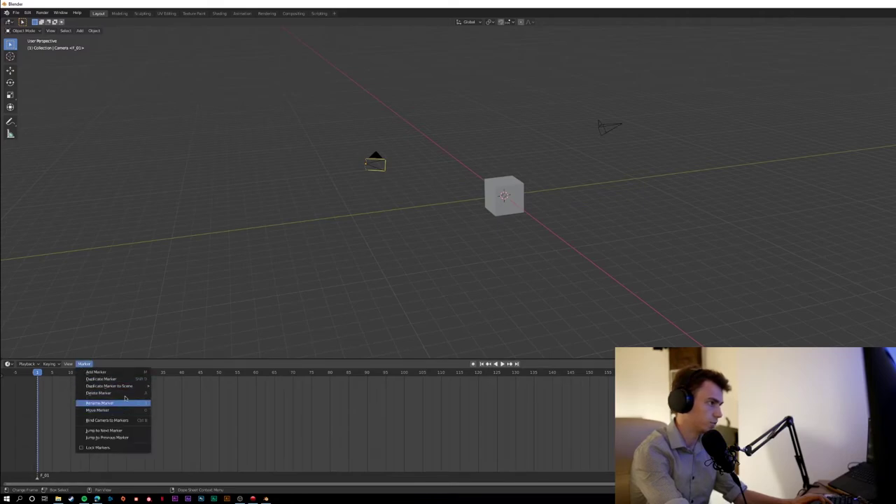
pyautogui.moveTo(346, 124); pyautogui.dragTo(399, 187)
pyautogui.click(84, 364)
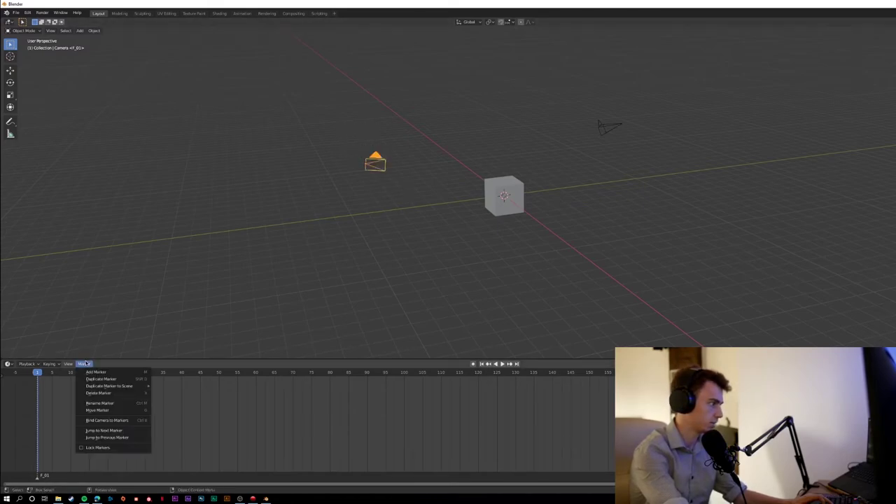
pyautogui.click(114, 421)
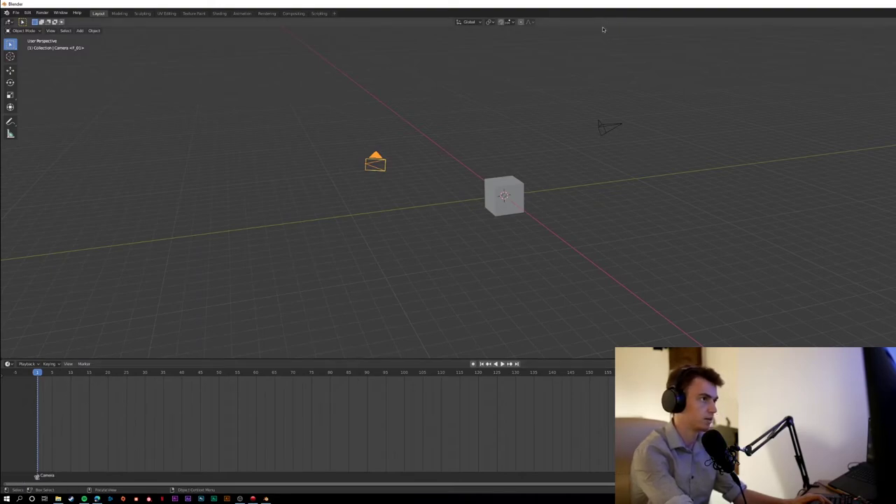
# - Add a marker at frame 20 and bind the second camera, Camera.001, to it
pyautogui.click(108, 381)
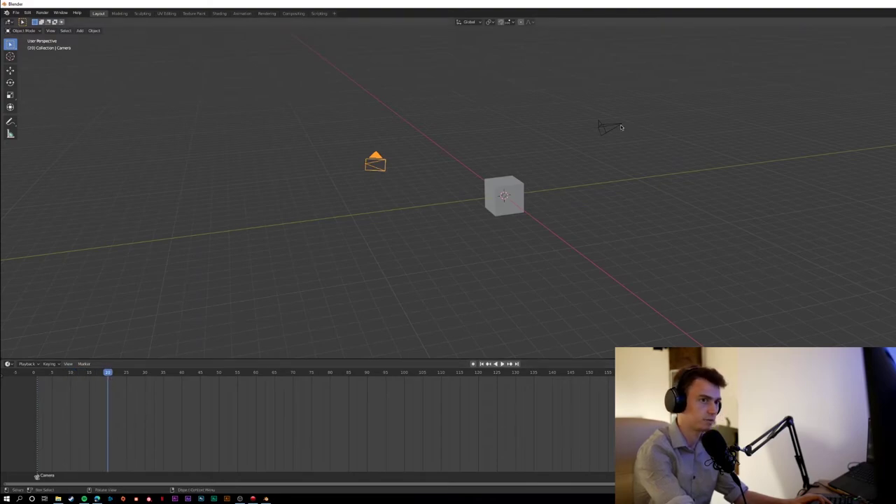
pyautogui.click(620, 126)
pyautogui.press('m')
pyautogui.click(84, 364)
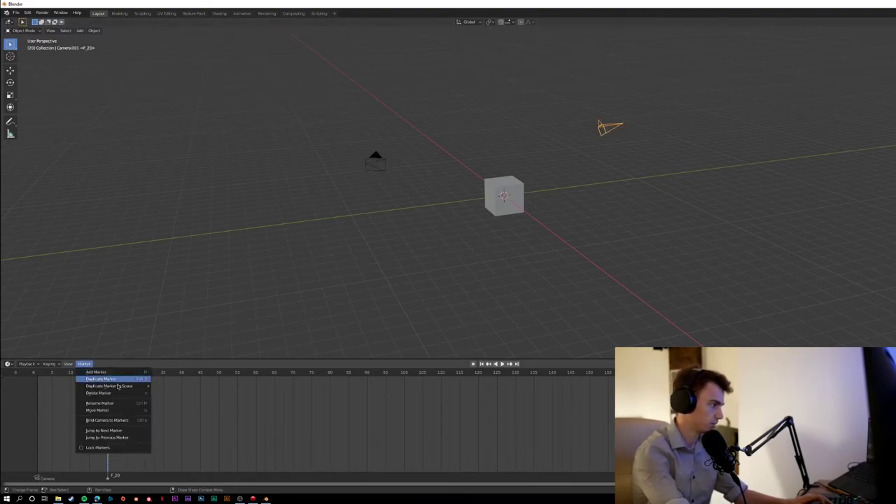
pyautogui.click(116, 420)
# - Play the timeline from frame 0 in camera view to check the camera switch at frame 20
pyautogui.click(34, 381)
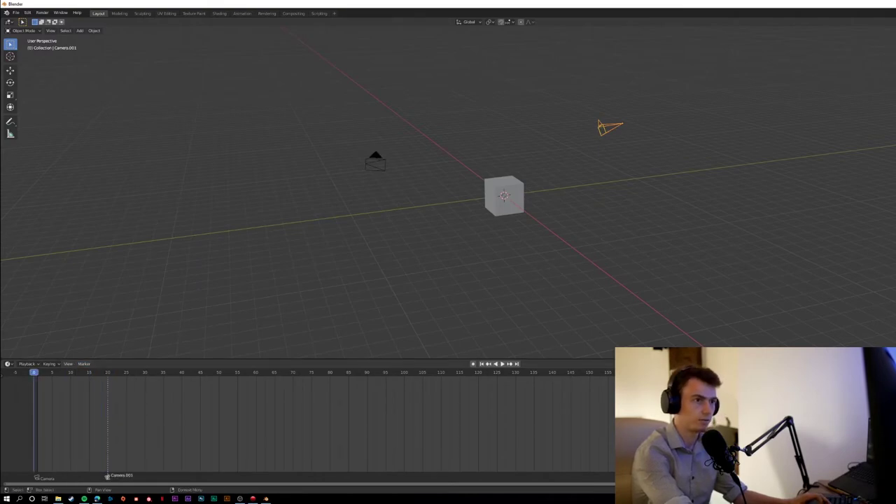
pyautogui.press('KP_0')
pyautogui.press('space')
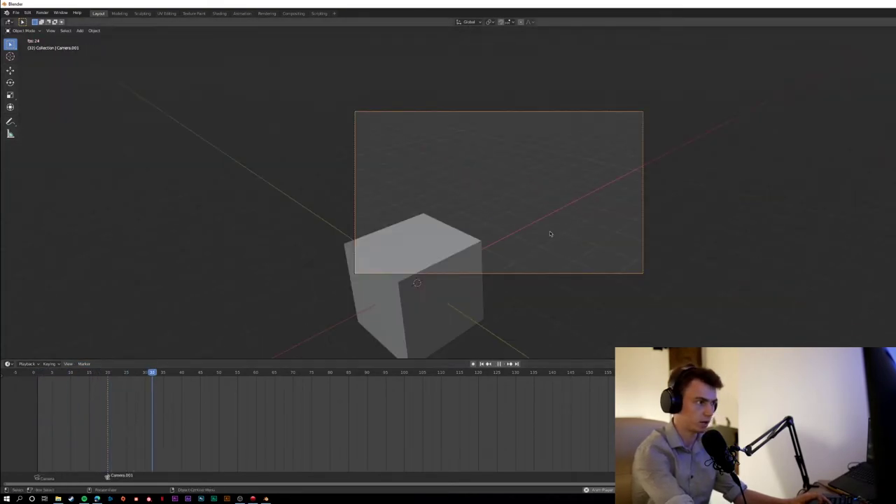
pyautogui.press('space')
pyautogui.press('space')
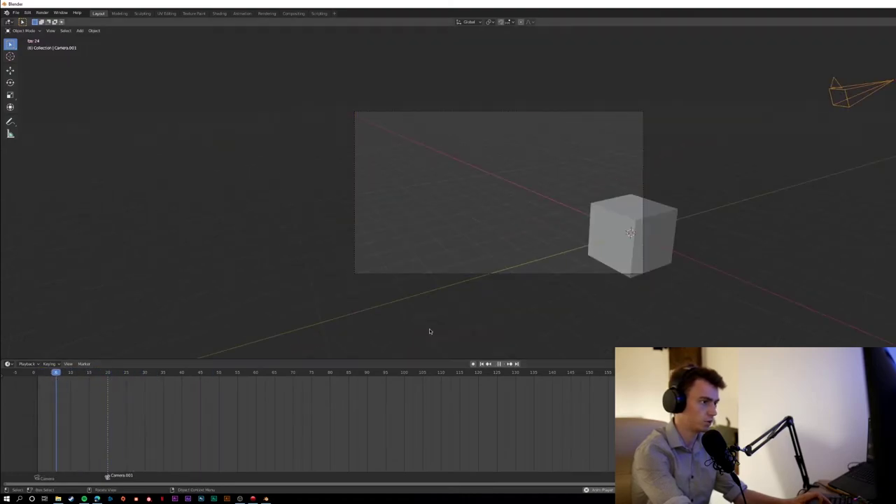
pyautogui.press('space')
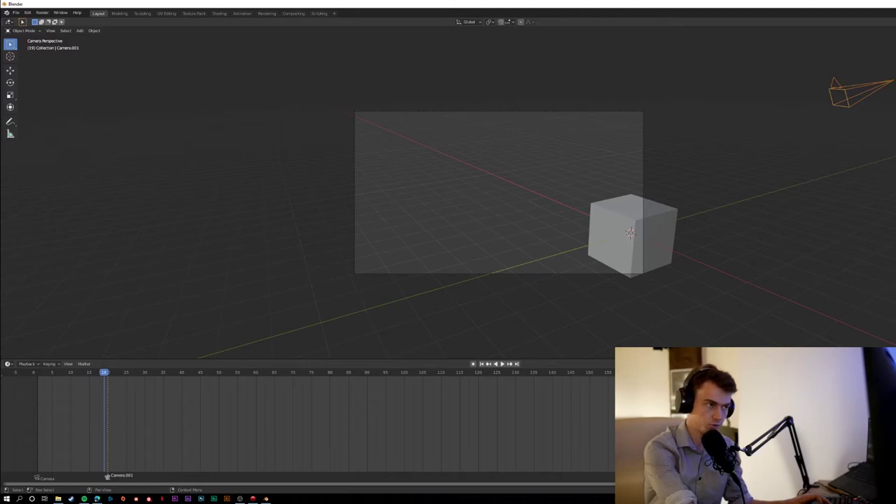
pyautogui.hotkey('ctrl', 'q')
pyautogui.click(660, 263)
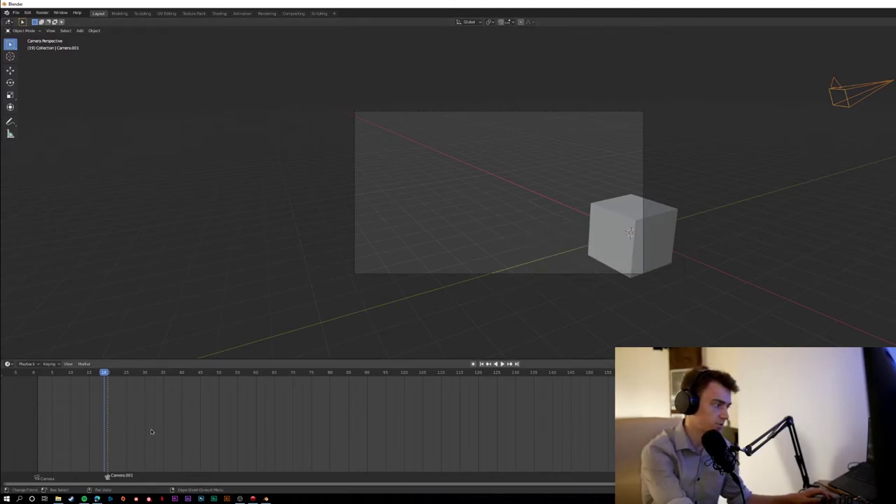
# - Delete the frame 20 marker and the second camera, leaving only the first camera with the cube
pyautogui.press('x')
pyautogui.click(108, 477)
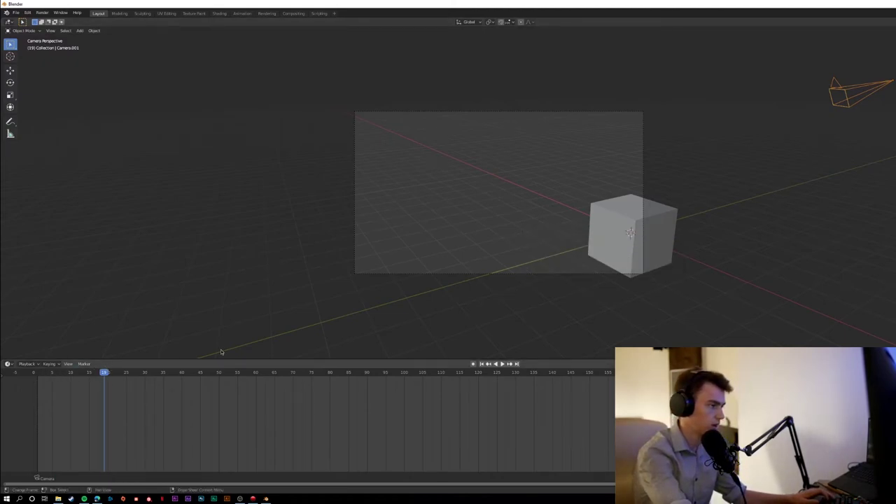
pyautogui.hotkey('shift', 'Left')
pyautogui.scroll(-2, 646, 205)
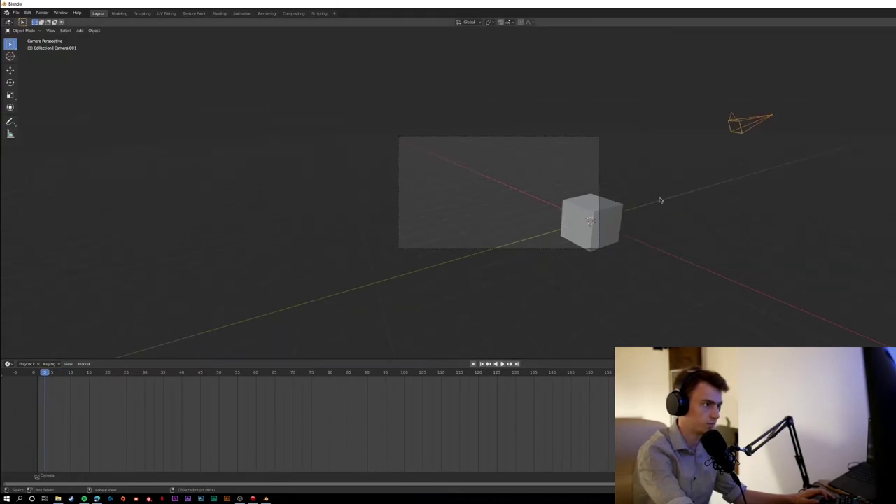
pyautogui.moveTo(705, 193); pyautogui.dragTo(696, 165, button='middle')
pyautogui.scroll(-4, 636, 203)
pyautogui.press('x')
pyautogui.click(644, 186)
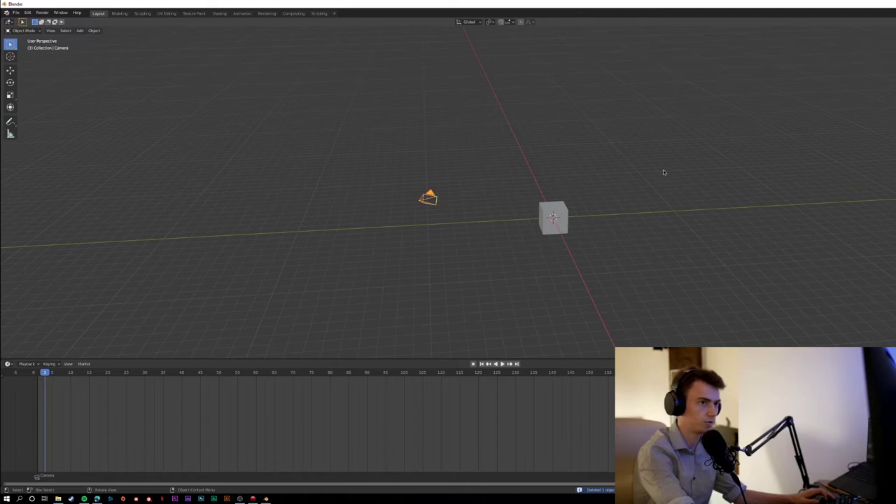
# - Try rotating the remaining camera freely, and constrain it to track the cube
pyautogui.scroll(1, 665, 193)
pyautogui.hotkey('shift', 'space')
pyautogui.press('r')
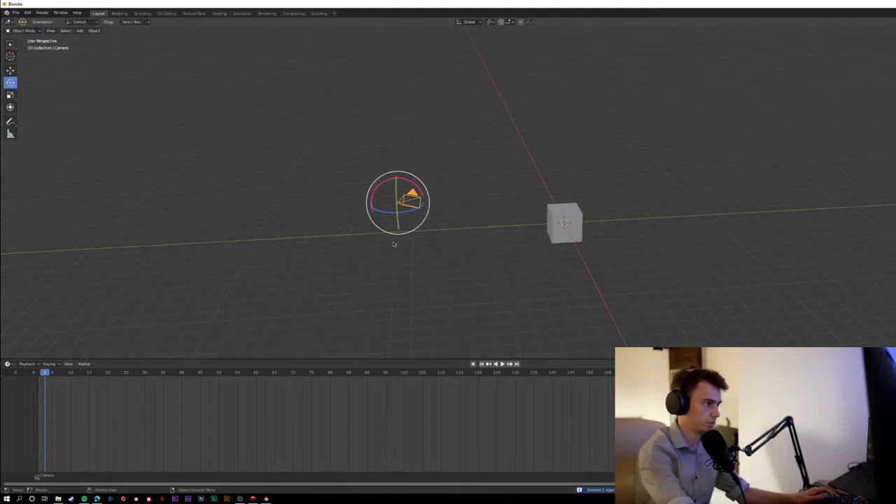
pyautogui.moveTo(390, 244); pyautogui.dragTo(492, 221, button='middle')
pyautogui.moveTo(515, 217); pyautogui.dragTo(550, 204)
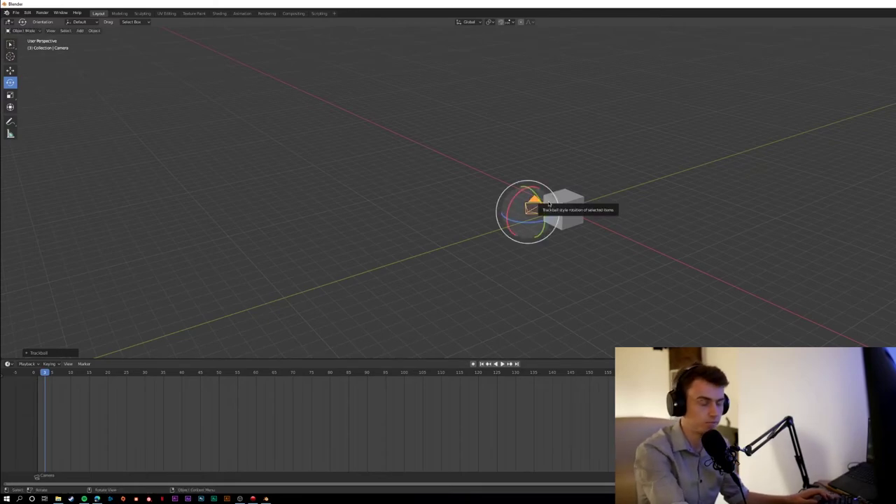
pyautogui.click(563, 209)
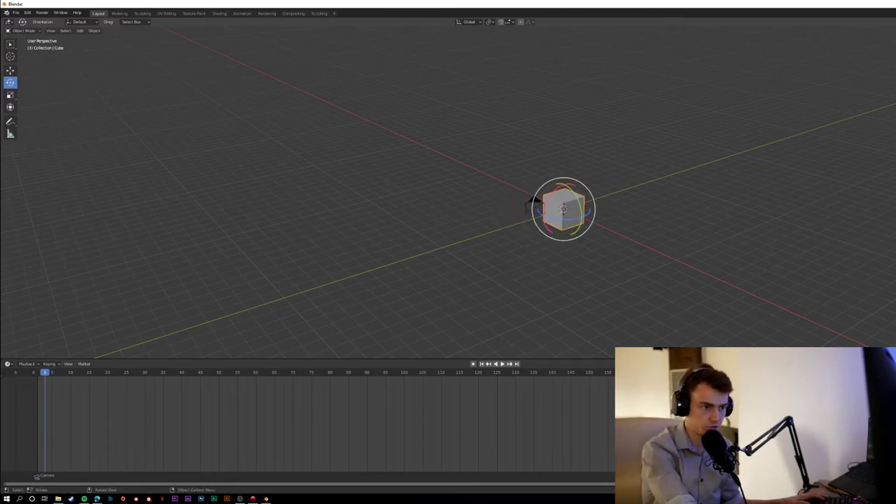
pyautogui.click(533, 205)
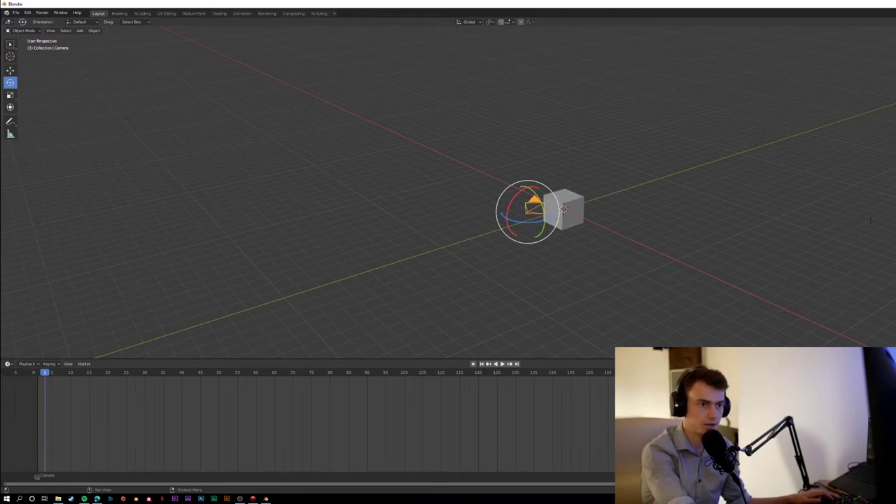
pyautogui.hotkey('ctrl', 'z')
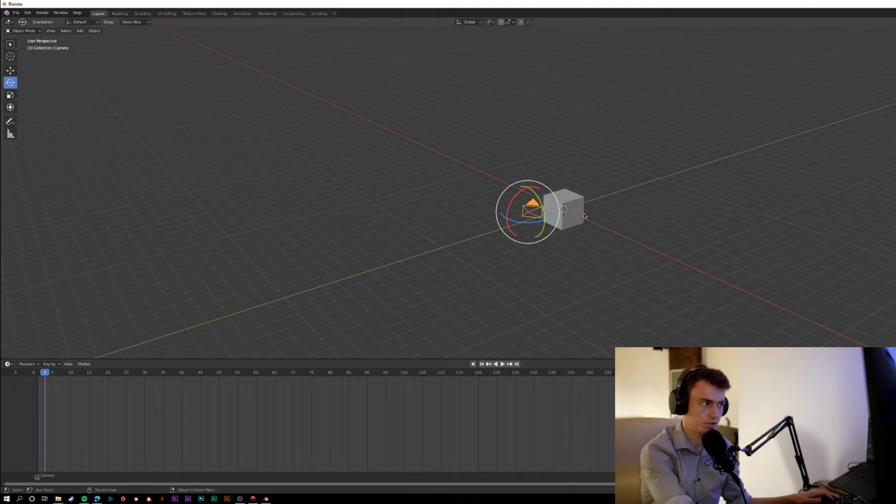
# - Move the cube around in camera view to test the camera tracking, and clear the cube's location
pyautogui.click(583, 215)
pyautogui.press('KP_0')
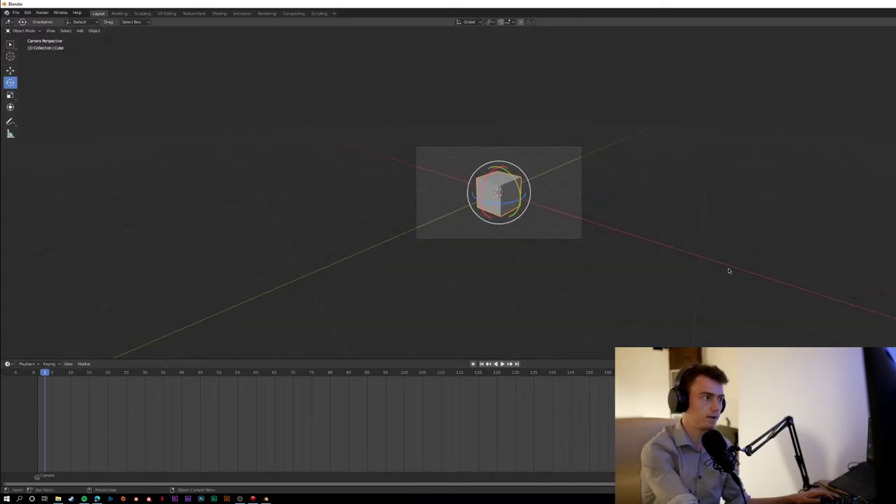
pyautogui.press('g')
pyautogui.click(776, 181)
pyautogui.press('g')
pyautogui.click(471, 201)
pyautogui.hotkey('ctrl', 'z')
pyautogui.scroll(-4, 496, 196)
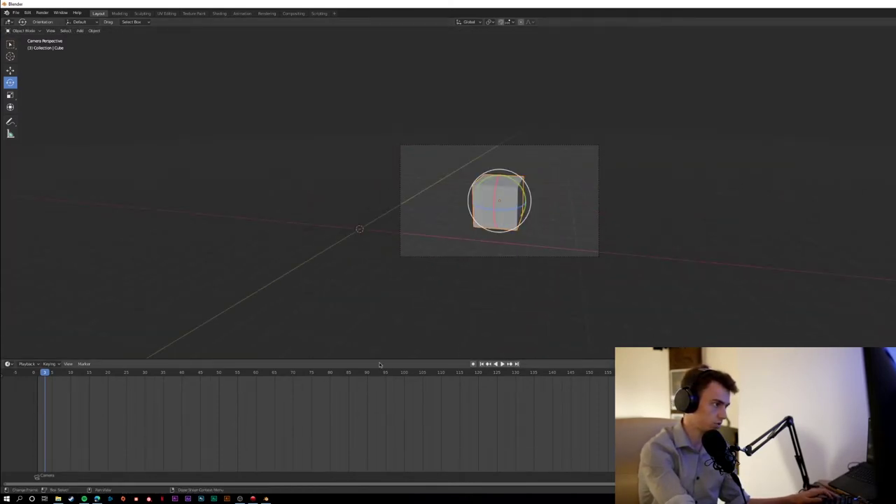
pyautogui.click(532, 287)
pyautogui.click(476, 218)
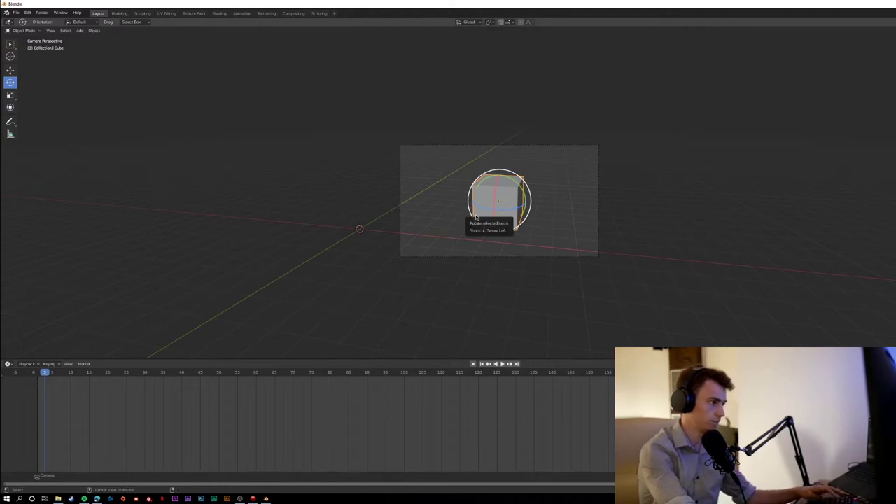
pyautogui.hotkey('alt', 'g')
# - Animate the camera with auto keying, keyframing it at frame 0 and moving it around to the cube's other side at frame 92
pyautogui.moveTo(127, 384); pyautogui.dragTo(34, 384)
pyautogui.click(524, 256)
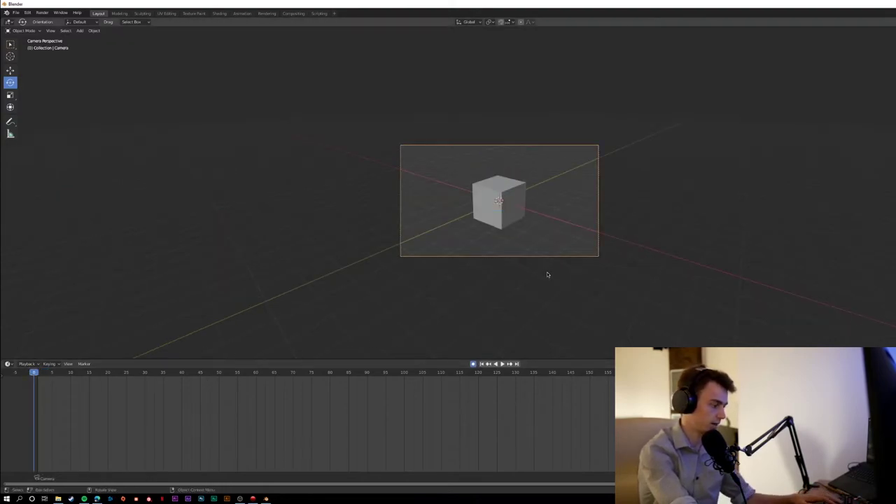
pyautogui.press('i')
pyautogui.click(547, 273)
pyautogui.click(374, 373)
pyautogui.press('g')
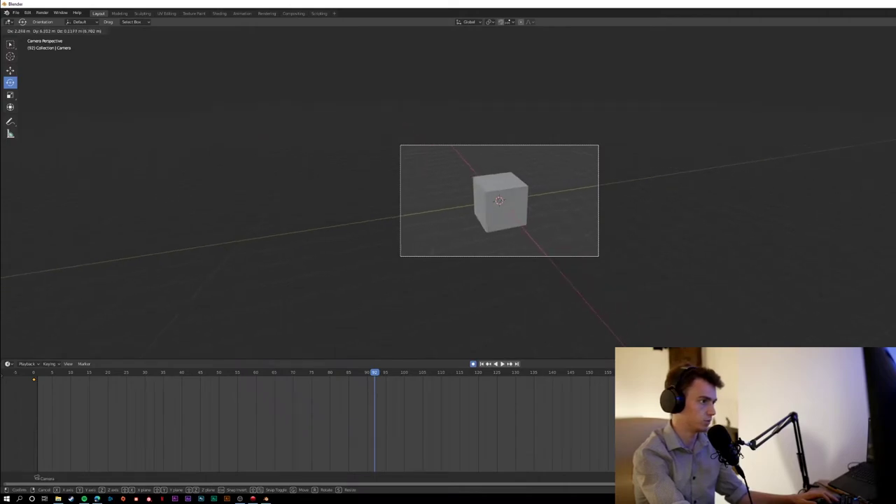
pyautogui.click(776, 232)
pyautogui.press('g')
pyautogui.click(715, 321)
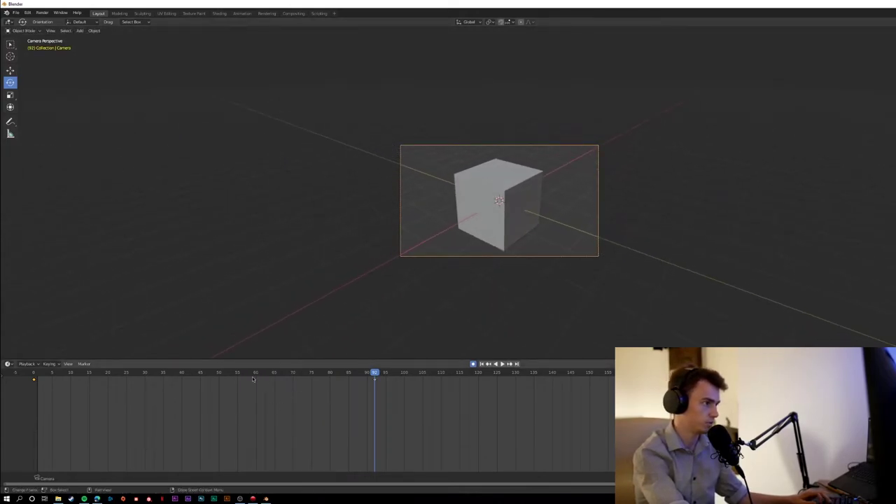
# - Play the animated camera move from the start to check that it stays aimed at the cube
pyautogui.hotkey('shift', 'Left')
pyautogui.press('space')
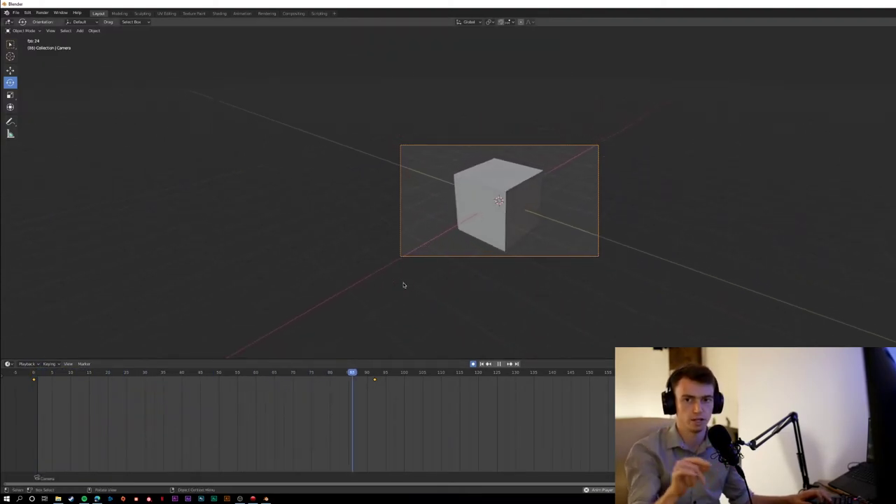
pyautogui.press('space')
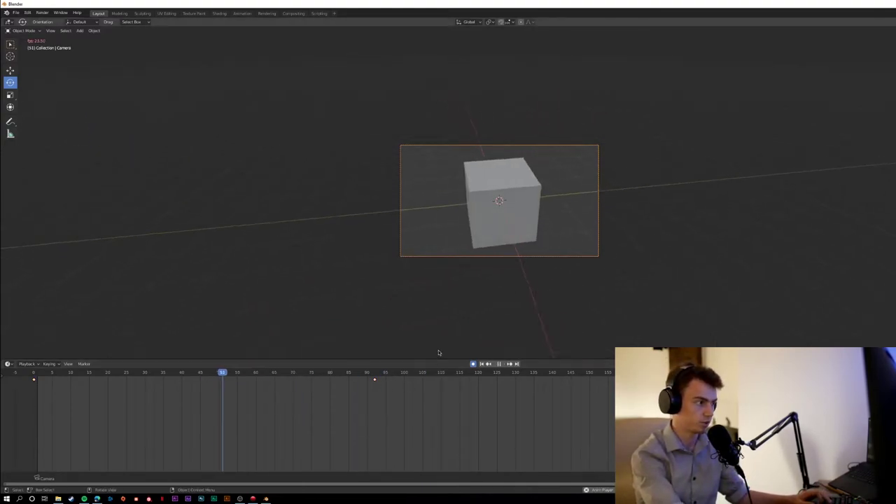
pyautogui.press('space')
# - Quit the demo scene without saving, and open 1B.blend from the UPDATED_BLENDS folder in Space Film HDD
pyautogui.hotkey('ctrl', 'q')
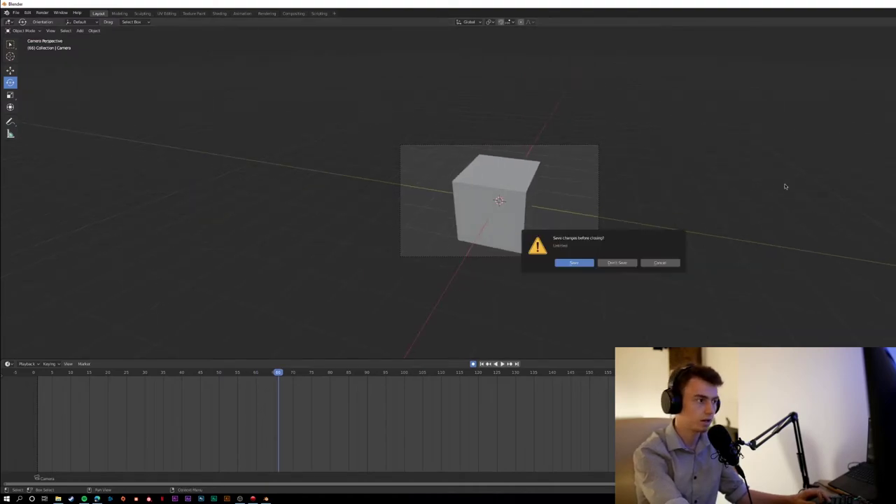
pyautogui.click(617, 262)
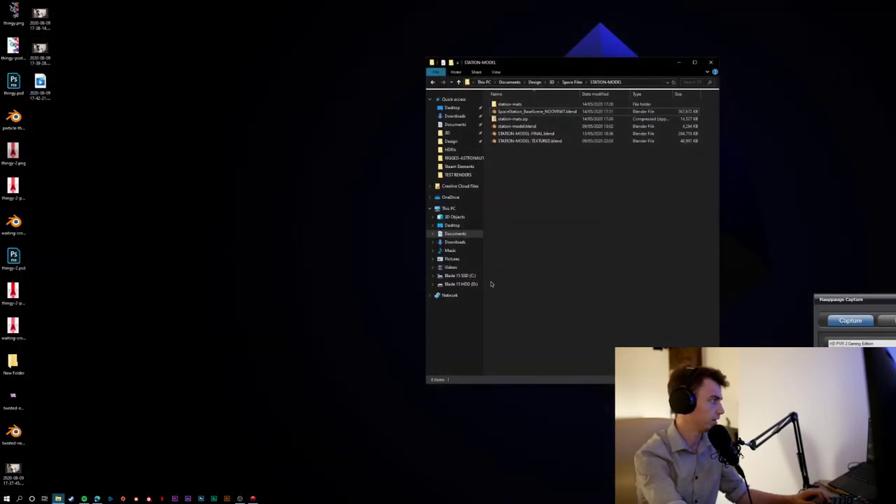
pyautogui.click(573, 82)
pyautogui.doubleClick(545, 118)
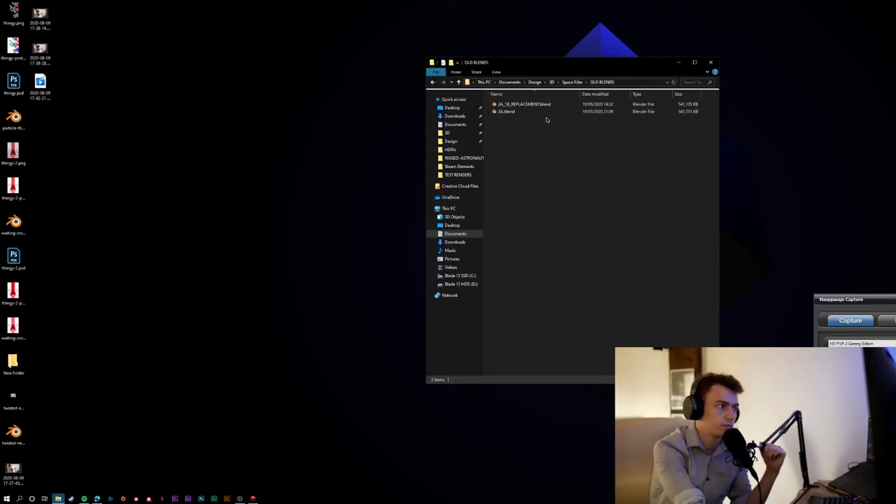
pyautogui.click(460, 284)
pyautogui.doubleClick(524, 218)
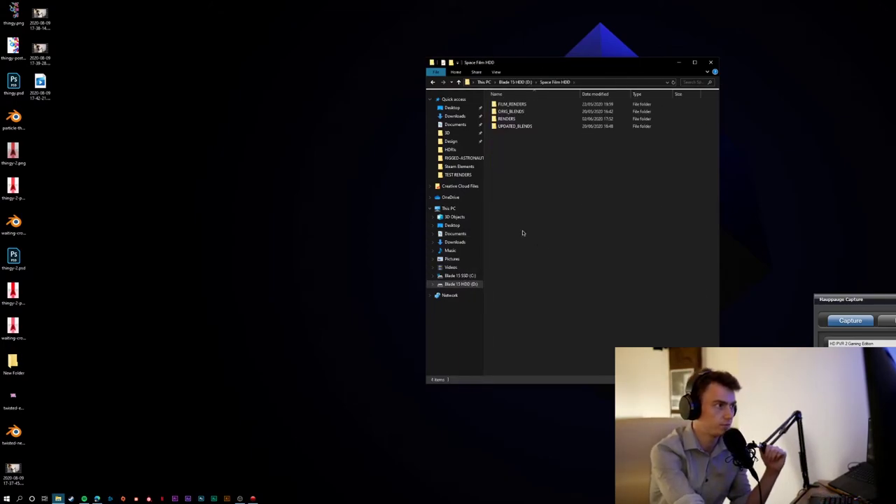
pyautogui.doubleClick(532, 126)
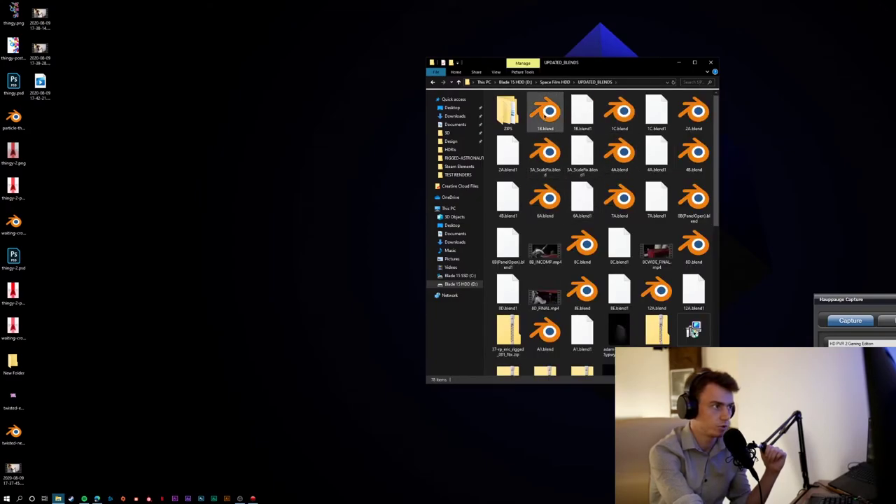
pyautogui.doubleClick(545, 113)
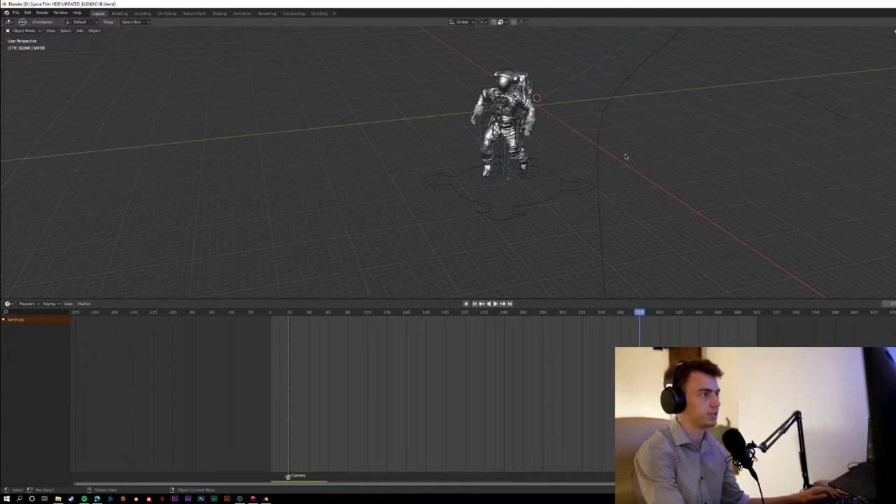
# - Examine the astronaut and the surrounding space station from behind the astronaut
pyautogui.scroll(-4, 626, 156)
pyautogui.moveTo(626, 156); pyautogui.dragTo(466, 130, button='middle')
pyautogui.moveTo(894, 31); pyautogui.dragTo(492, 135, button='middle')
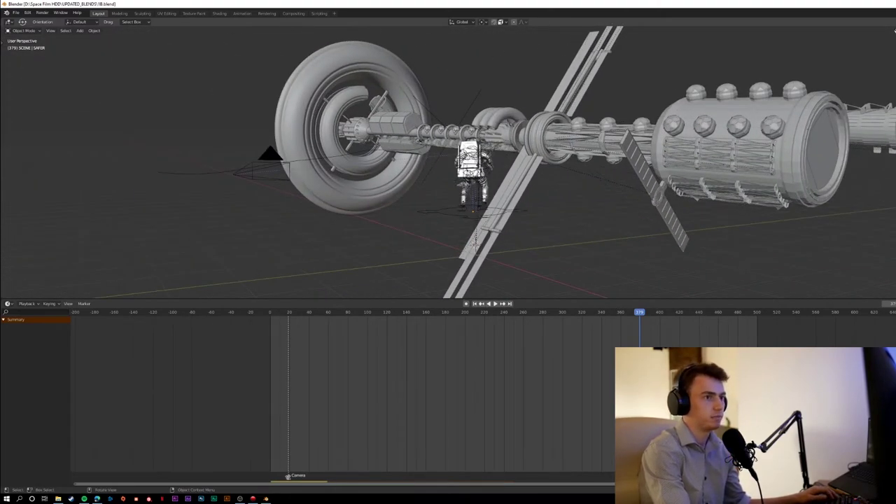
# - Play part of the shot through the scene camera, starting from frame 249, to preview its move around the astronaut
pyautogui.press('KP_0')
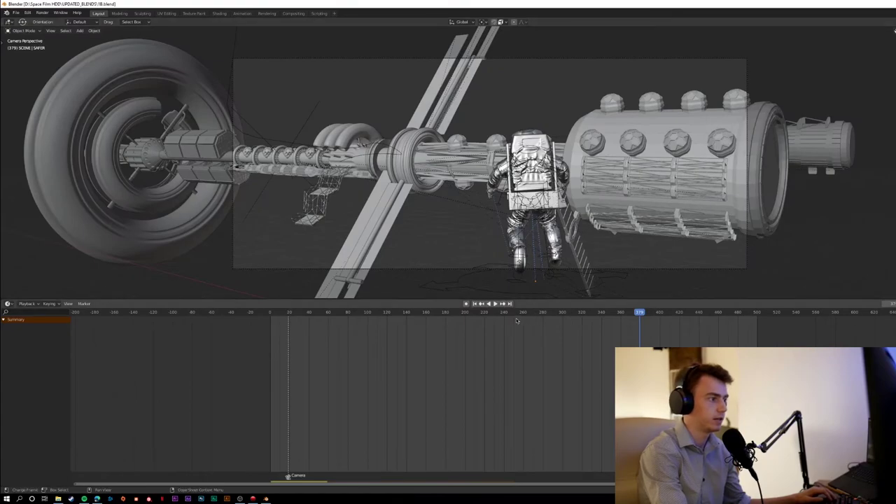
pyautogui.moveTo(516, 320); pyautogui.dragTo(513, 318)
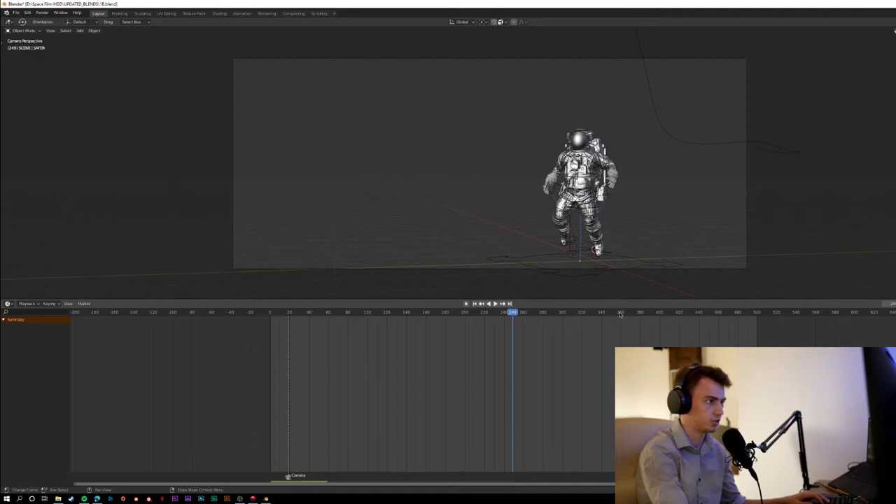
pyautogui.press('space')
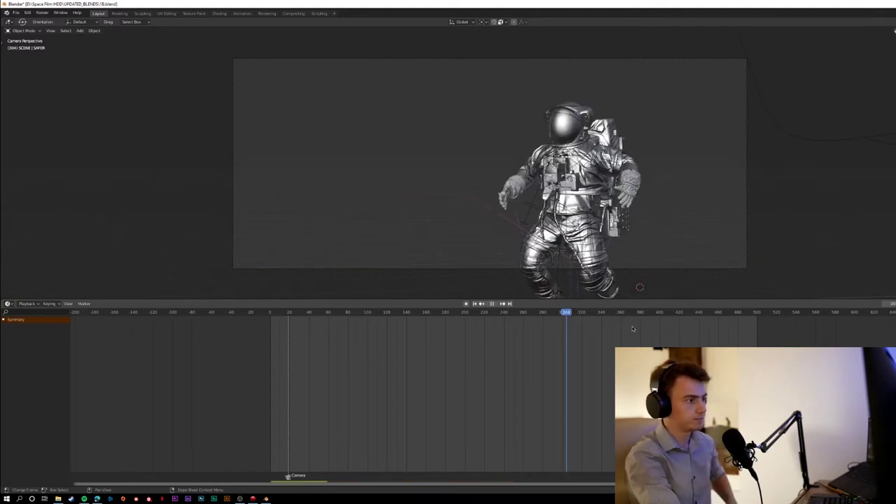
pyautogui.press('space')
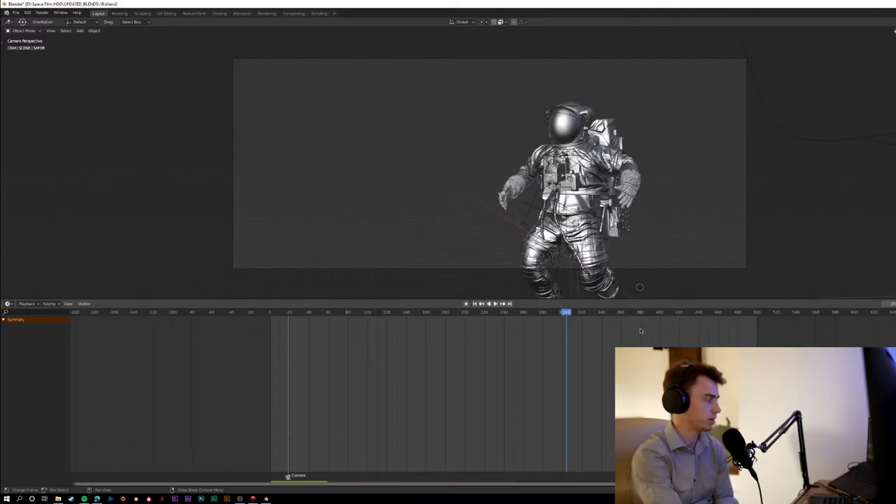
# - Select the scene camera in the viewport and examine its object constraints, including Track To targeting CAMERA-TRACK
pyautogui.moveTo(683, 241); pyautogui.dragTo(650, 252, button='middle')
pyautogui.scroll(-5, 653, 244)
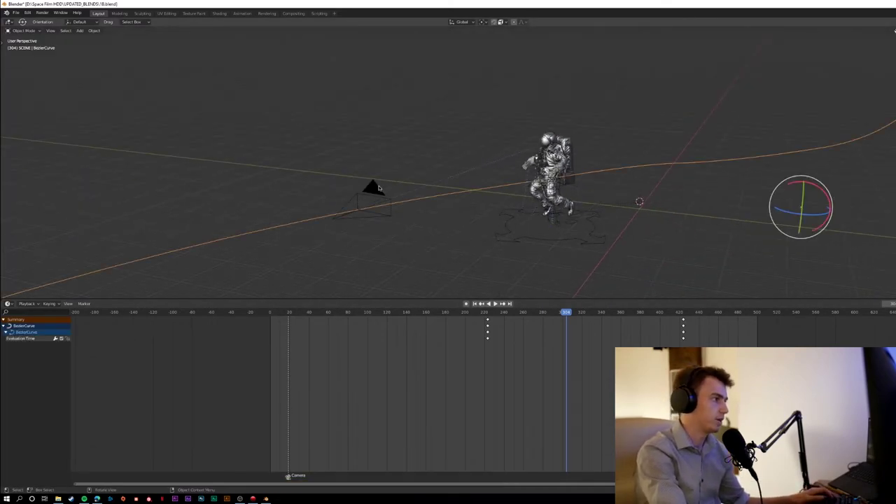
pyautogui.click(382, 205)
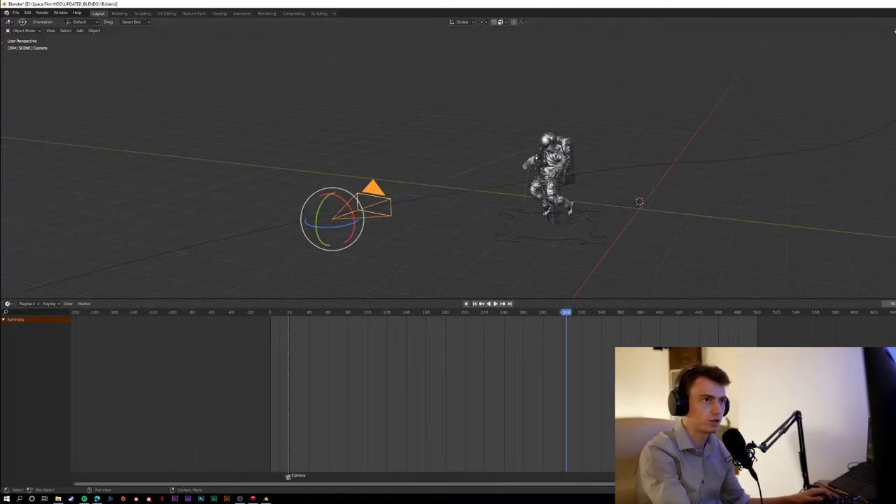
pyautogui.moveTo(894, 3); pyautogui.dragTo(1, 67)
pyautogui.moveTo(604, 231); pyautogui.dragTo(785, 237)
pyautogui.click(645, 300)
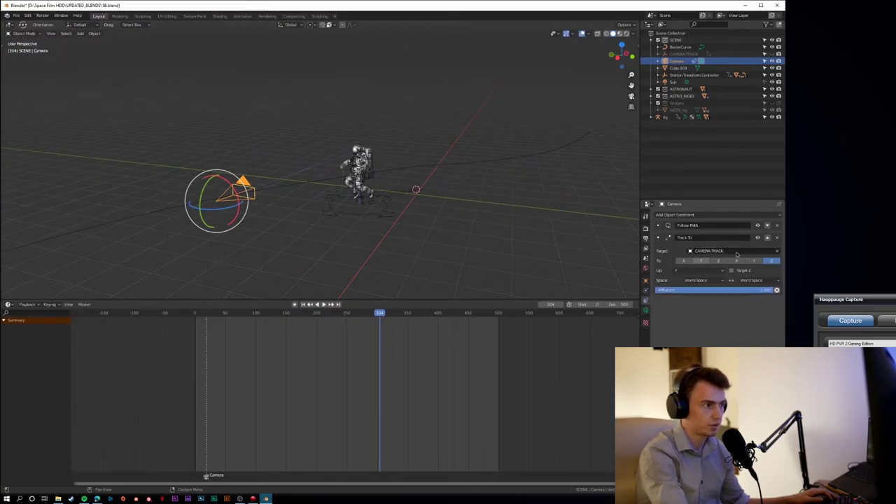
pyautogui.scroll(3, 320, 161)
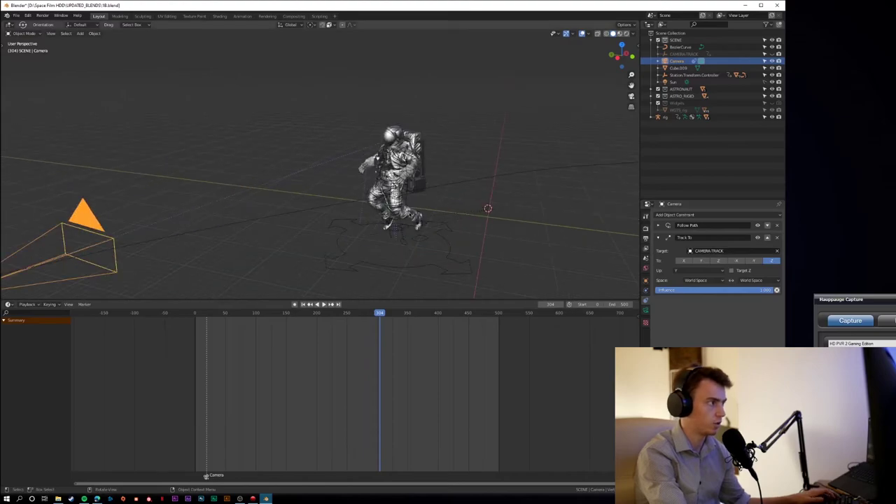
# - Unhide the CAMERA-TRACK empty and select it in the viewport beside the astronaut
pyautogui.moveTo(377, 159); pyautogui.dragTo(483, 161, button='middle')
pyautogui.scroll(5, 371, 158)
pyautogui.keyDown('shift'); pyautogui.moveTo(343, 150); pyautogui.dragTo(413, 194, button='middle'); pyautogui.keyUp('shift')
pyautogui.scroll(-3, 413, 195)
pyautogui.click(772, 55)
pyautogui.click(218, 149)
pyautogui.moveTo(218, 149); pyautogui.dragTo(230, 119, button='middle')
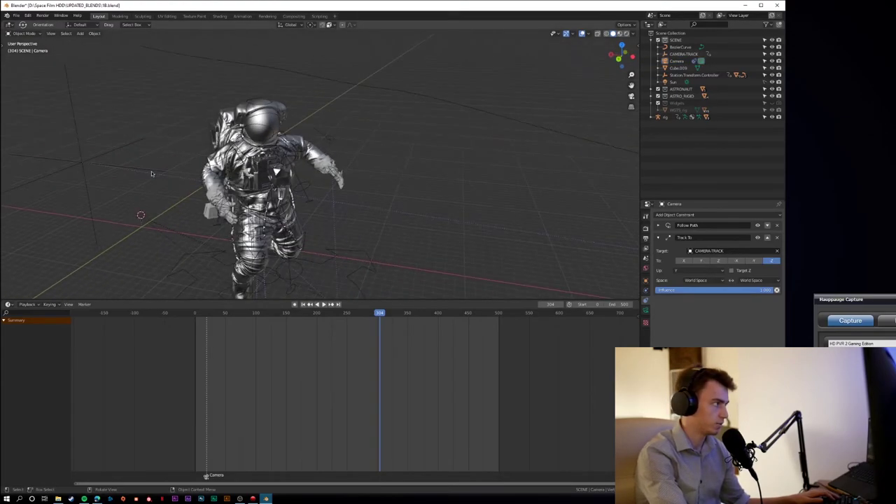
pyautogui.click(98, 161)
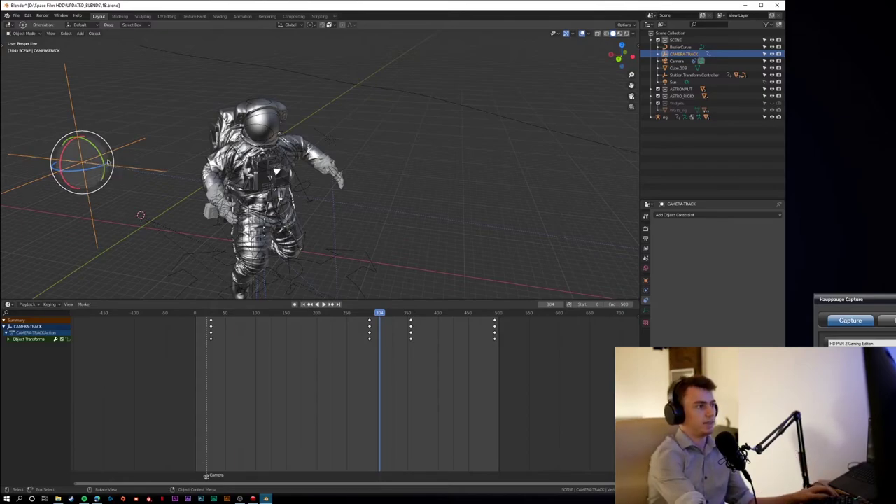
# - Select the BezierCurve path that the camera travels along and examine its shape around the astronaut
pyautogui.click(415, 170)
pyautogui.scroll(-3, 416, 170)
pyautogui.scroll(-2, 416, 170)
pyautogui.click(455, 172)
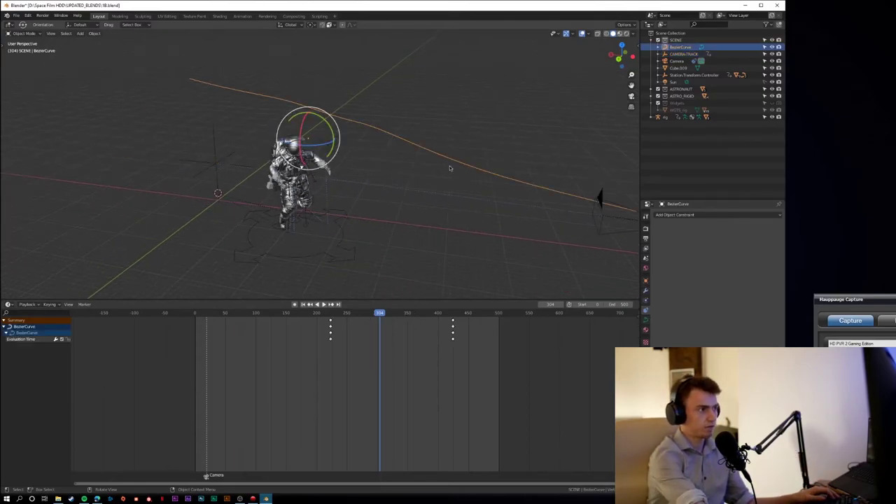
pyautogui.moveTo(455, 172); pyautogui.dragTo(439, 179, button='middle')
pyautogui.scroll(2, 439, 179)
pyautogui.scroll(-3, 439, 179)
# - Add a trial Bezier curve to the scene, move it away from its starting position, and delete it
pyautogui.click(406, 203)
pyautogui.hotkey('shift', 'a')
pyautogui.moveTo(406, 203)
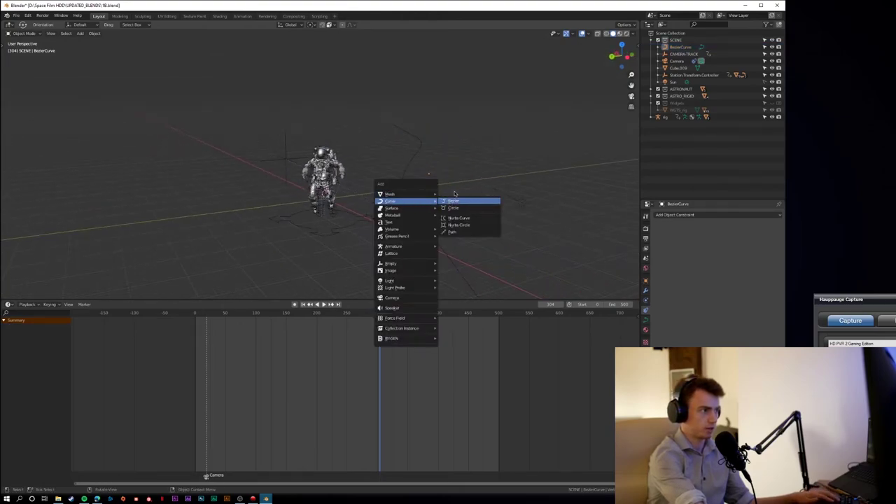
pyautogui.click(451, 201)
pyautogui.press('g')
pyautogui.click(441, 135)
pyautogui.press('x')
pyautogui.press('Return')
pyautogui.scroll(-1, 414, 213)
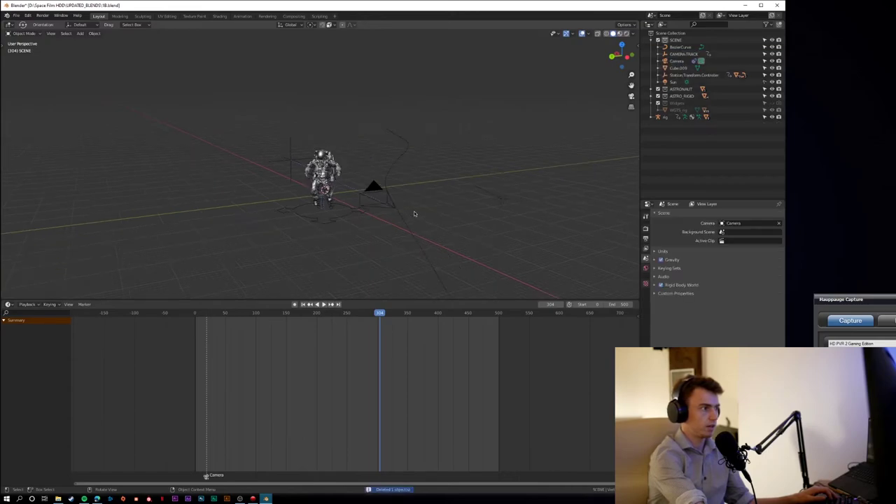
# - Expand the selected camera's Follow Path constraint to examine its settings, and view the station and astronaut from farther away
pyautogui.click(386, 206)
pyautogui.scroll(1, 387, 205)
pyautogui.moveTo(390, 205); pyautogui.dragTo(374, 188, button='middle')
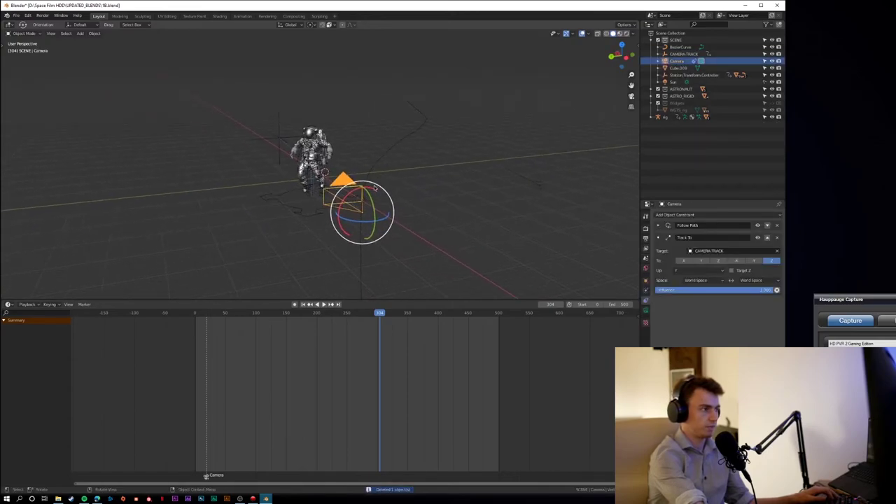
pyautogui.click(659, 225)
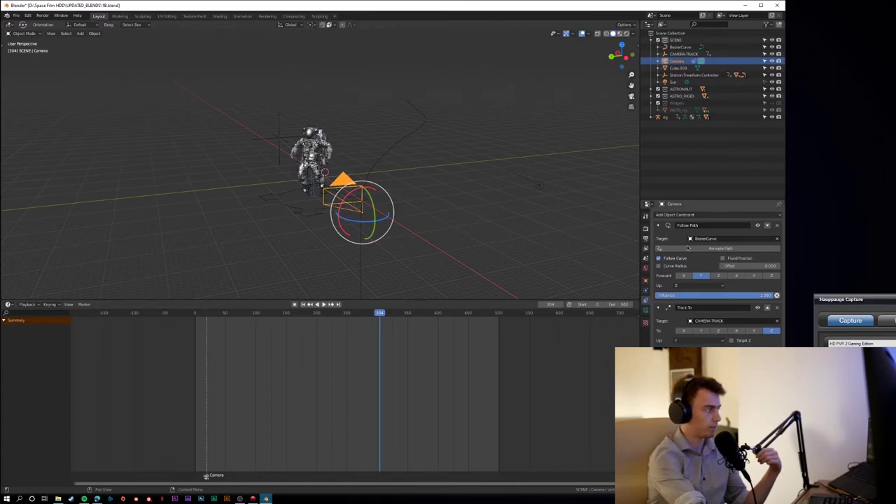
pyautogui.click(480, 249)
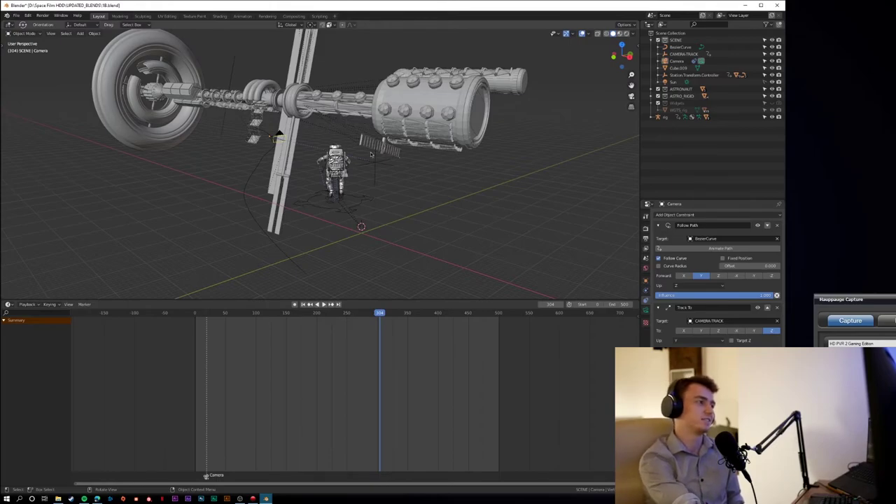
pyautogui.moveTo(371, 155)
pyautogui.mouseDown(button='middle')
pyautogui.moveTo(374, 161)
pyautogui.moveTo(366, 142)
pyautogui.moveTo(366, 168)
pyautogui.moveTo(358, 155)
pyautogui.mouseUp(button='middle')
pyautogui.scroll(-3, 367, 168)
pyautogui.scroll(1, 359, 155)
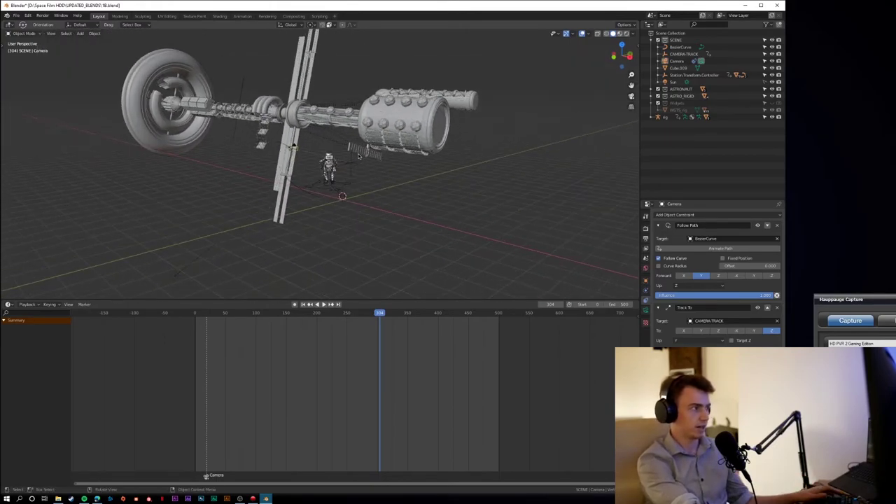
# - Leave 1B.blend and open 12A.blend from the UPDATED_BLENDS folder
pyautogui.click(776, 6)
pyautogui.hotkey('alt', 'Tab')
pyautogui.click(401, 262)
pyautogui.hotkey('alt', 'Tab')
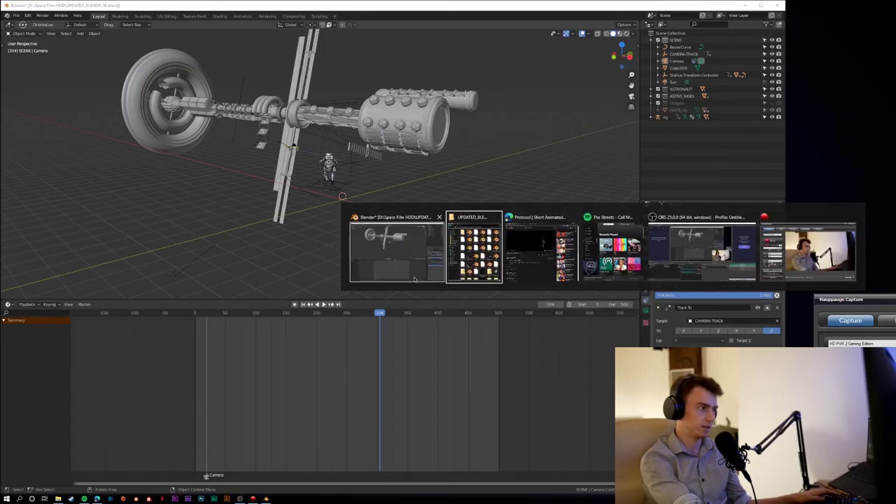
pyautogui.click(405, 266)
pyautogui.click(777, 6)
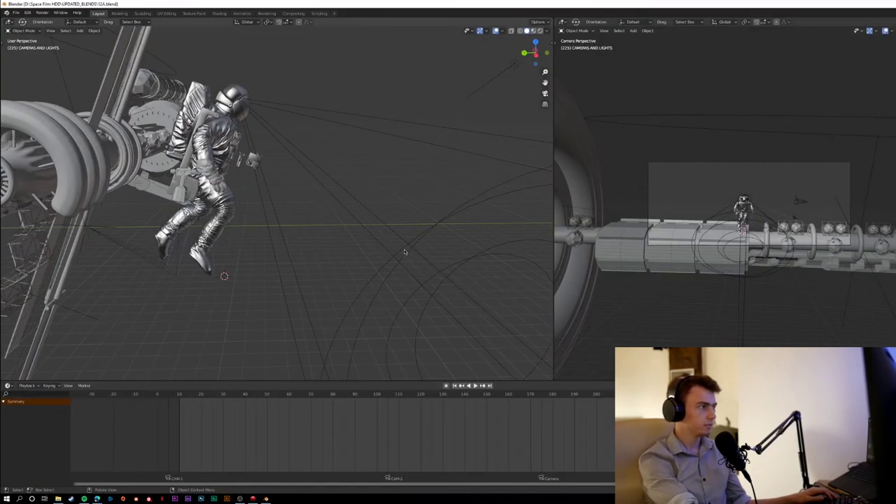
# - Examine the 12A scene's astronaut, station and CAM-2 keyframes, and bring the outliner and render settings into view
pyautogui.moveTo(403, 252); pyautogui.dragTo(439, 189, button='middle')
pyautogui.click(476, 156)
pyautogui.moveTo(476, 155); pyautogui.dragTo(458, 185, button='middle')
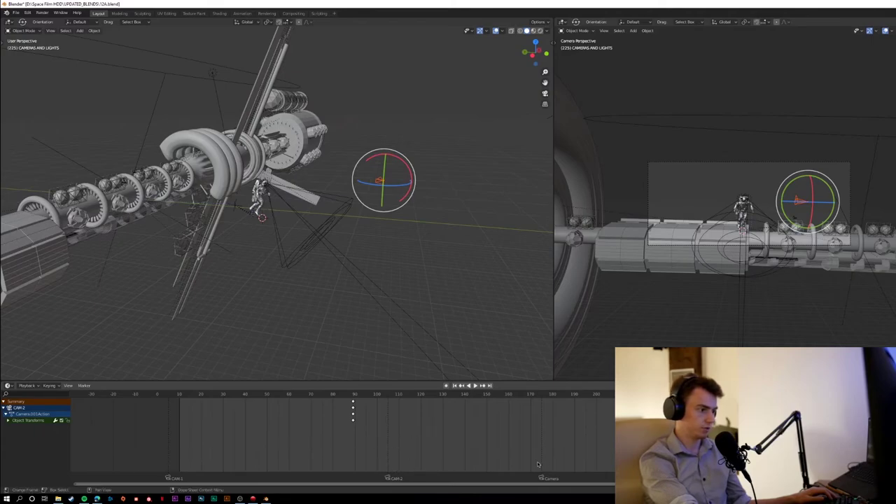
pyautogui.click(507, 353)
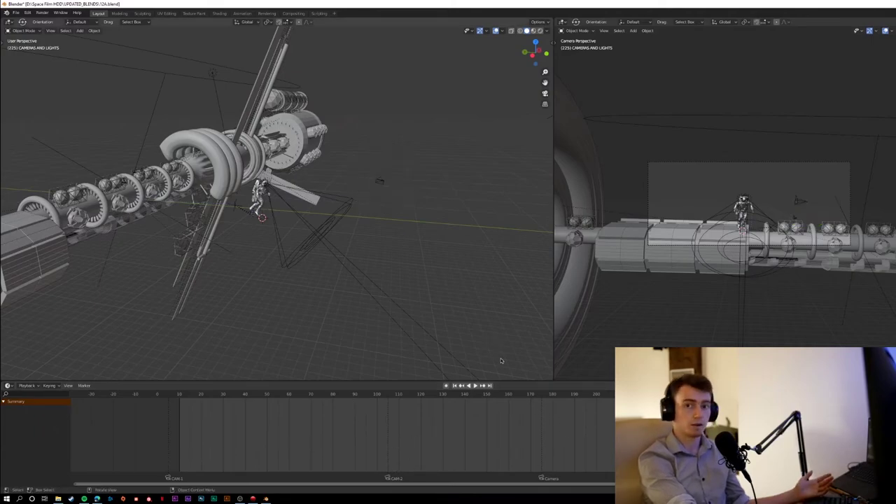
pyautogui.moveTo(511, 353); pyautogui.dragTo(396, 378, button='middle')
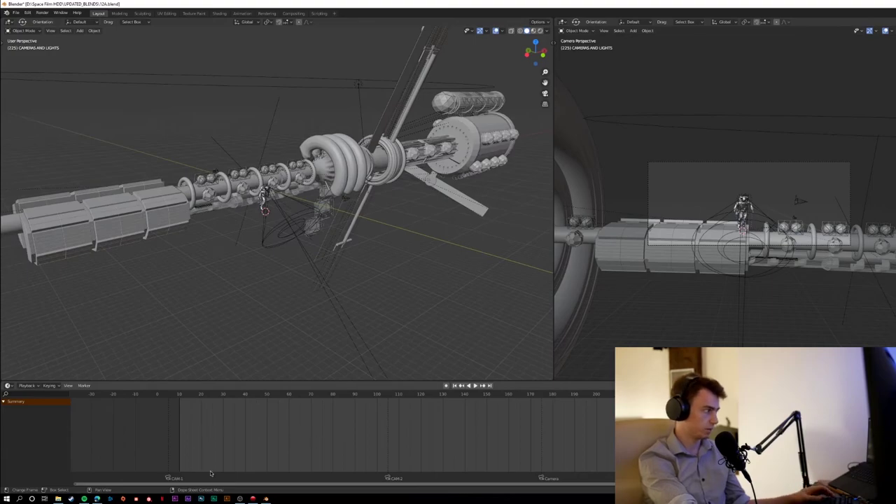
pyautogui.moveTo(692, 3); pyautogui.dragTo(0, 114)
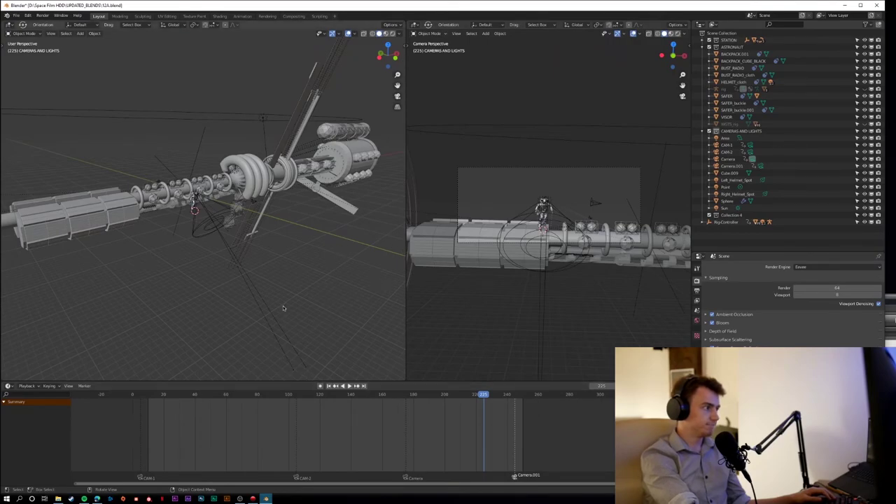
pyautogui.moveTo(284, 308); pyautogui.dragTo(187, 299, button='middle')
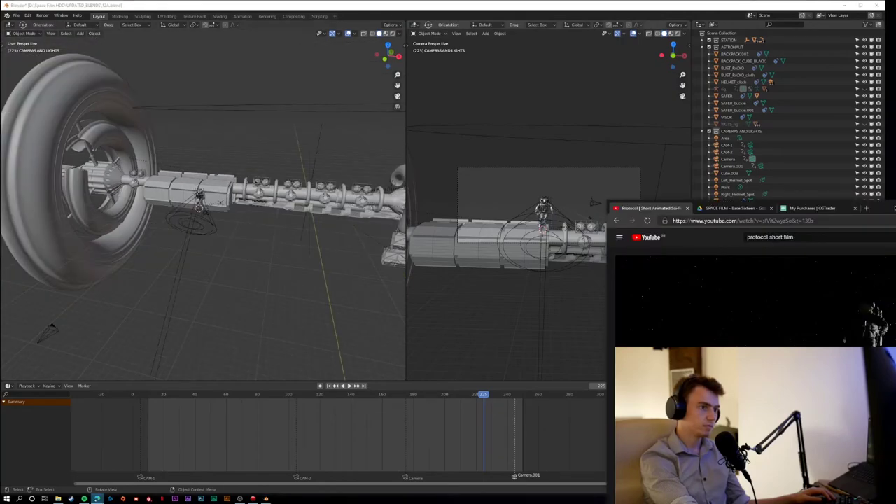
# - Switch to the browser and search for "sheet" in the tab showing the CGTrader purchases
pyautogui.moveTo(883, 208); pyautogui.dragTo(691, 174)
pyautogui.click(621, 174)
pyautogui.click(622, 186)
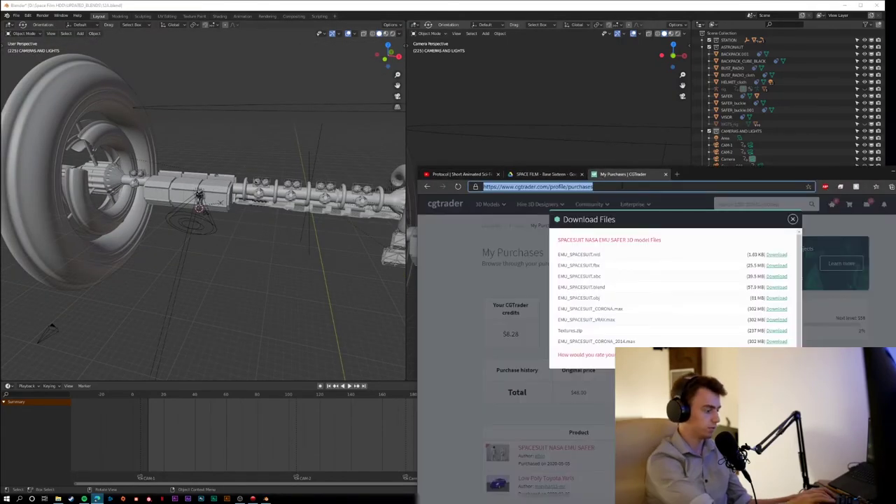
pyautogui.write('sh')
pyautogui.press('Return')
pyautogui.click(623, 187)
pyautogui.write('sheet&aqs=chrom')
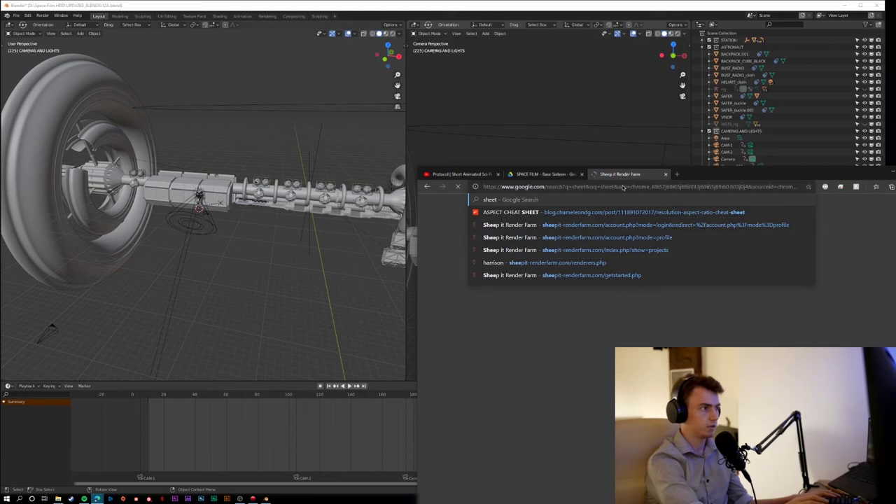
pyautogui.press('Return')
# - Open the Google Sheets home page at sheets.google.com, and switch back to Blender
pyautogui.click(622, 187)
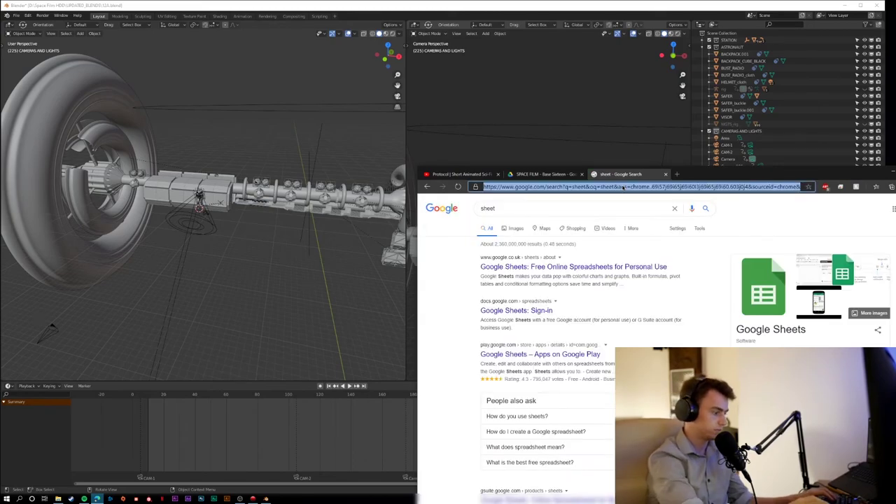
pyautogui.write('sheets.google.co')
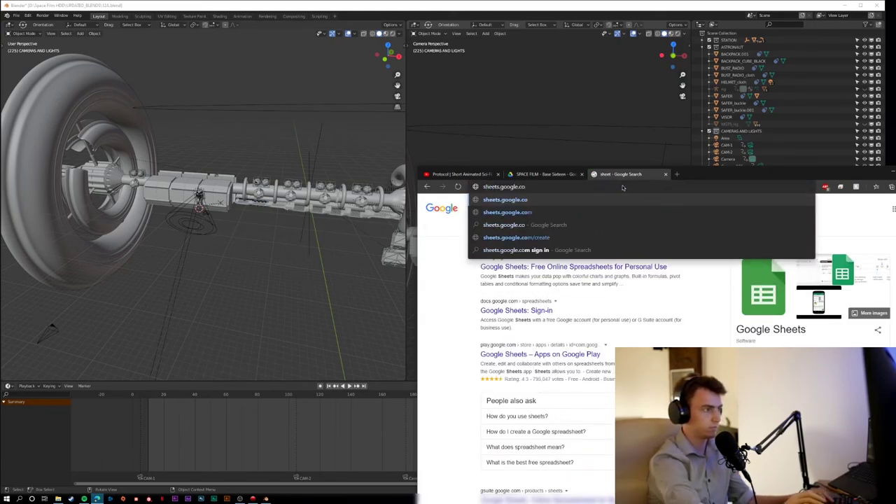
pyautogui.press('Return')
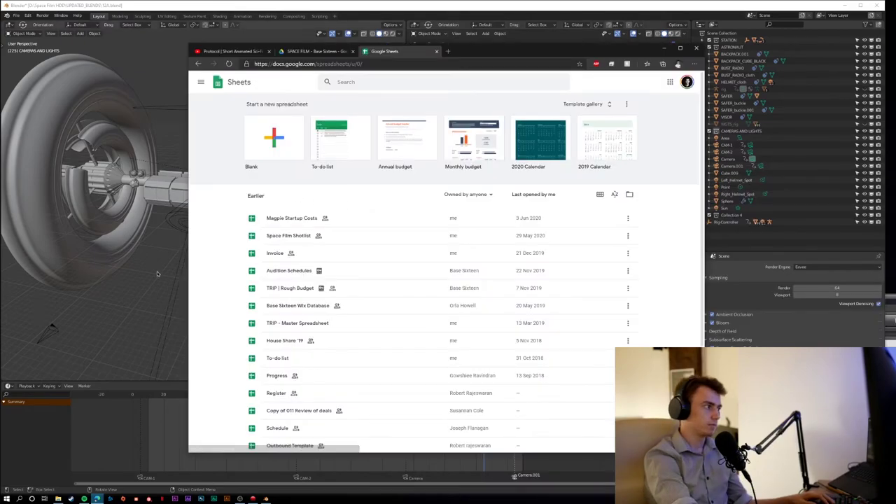
pyautogui.click(156, 271)
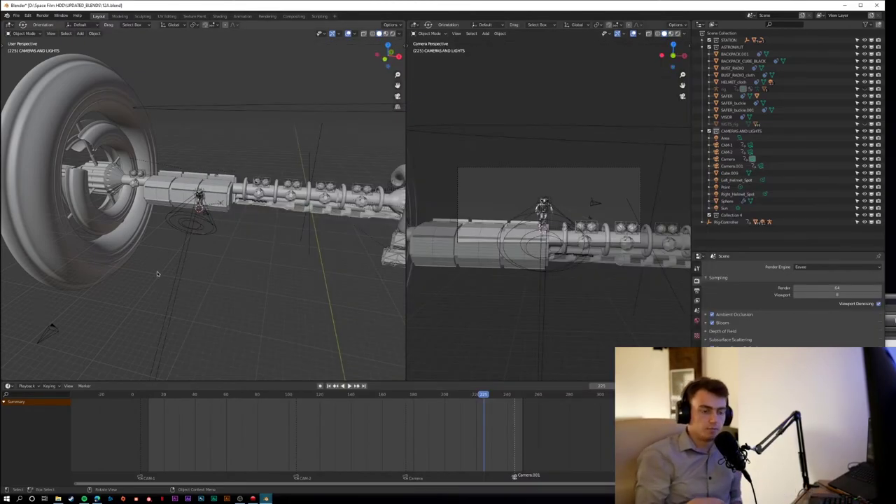
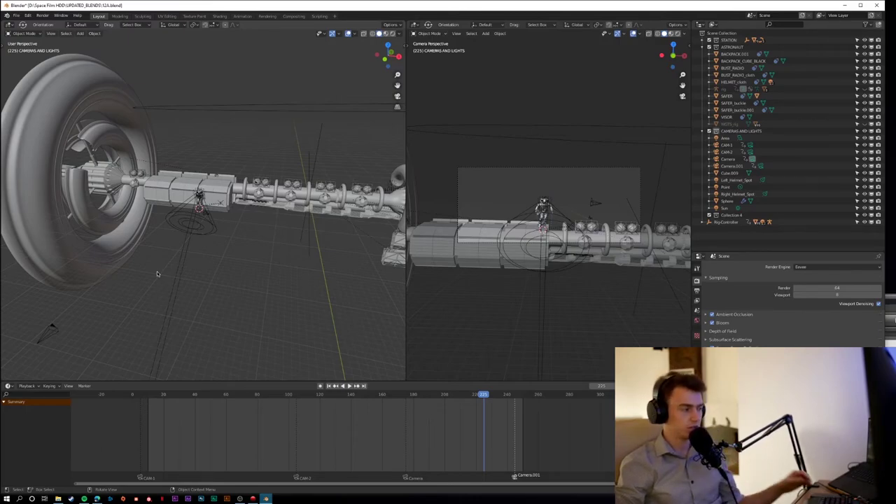
# - Switch to the Space Film Shotlist in the browser and enlarge the window until the shot columns and blend list are all visible
pyautogui.hotkey('alt', 'Tab')
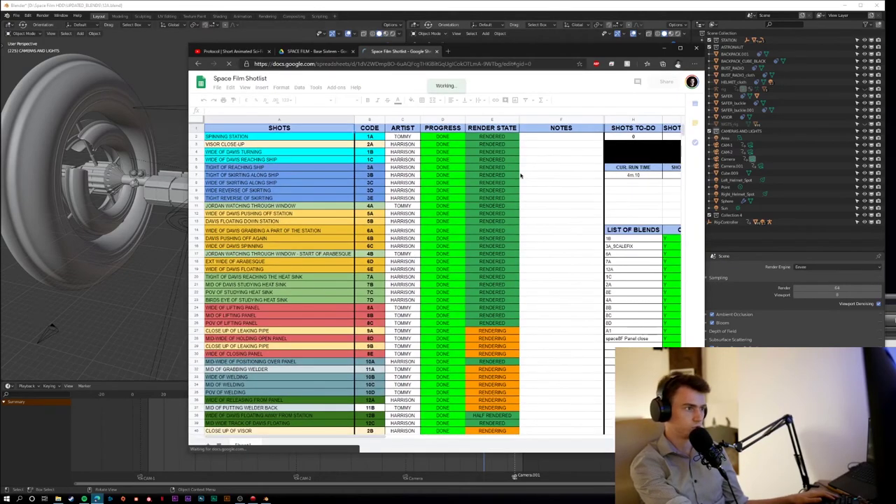
pyautogui.moveTo(705, 181); pyautogui.dragTo(865, 180)
pyautogui.moveTo(706, 52); pyautogui.dragTo(590, 49)
pyautogui.moveTo(71, 171); pyautogui.dragTo(26, 171)
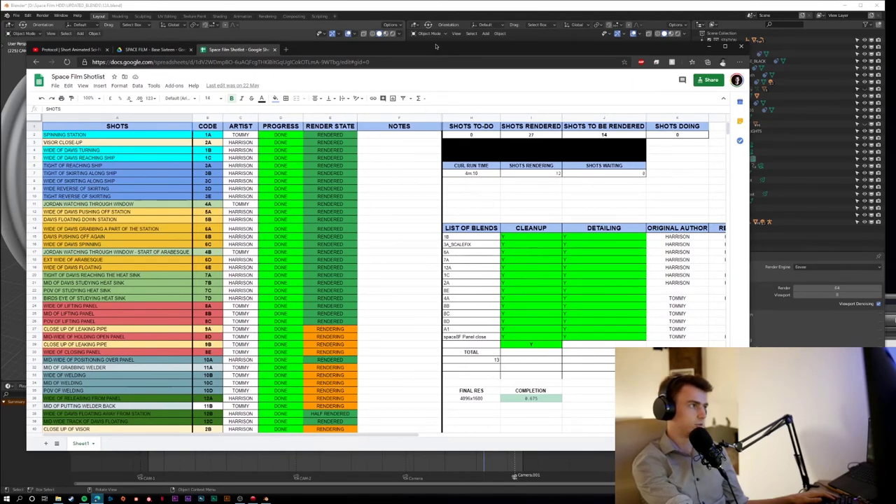
pyautogui.moveTo(437, 43); pyautogui.dragTo(465, 31)
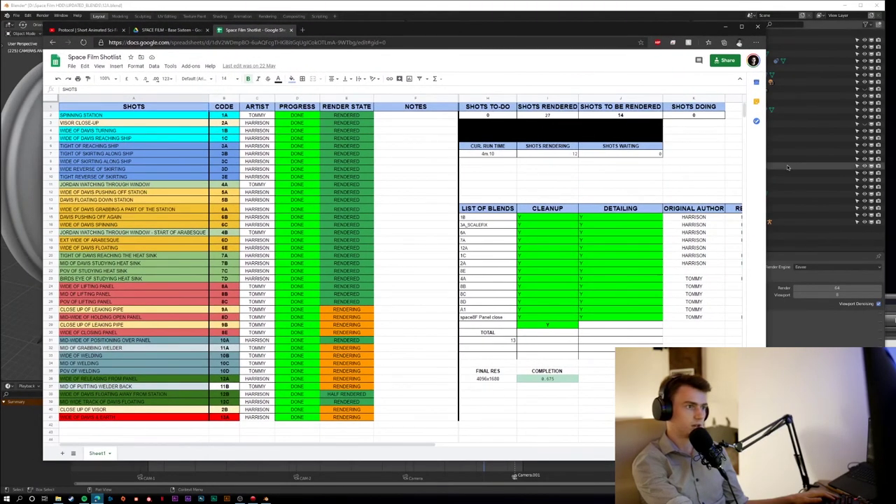
pyautogui.moveTo(765, 166); pyautogui.dragTo(817, 166)
pyautogui.moveTo(656, 31); pyautogui.dragTo(696, 36)
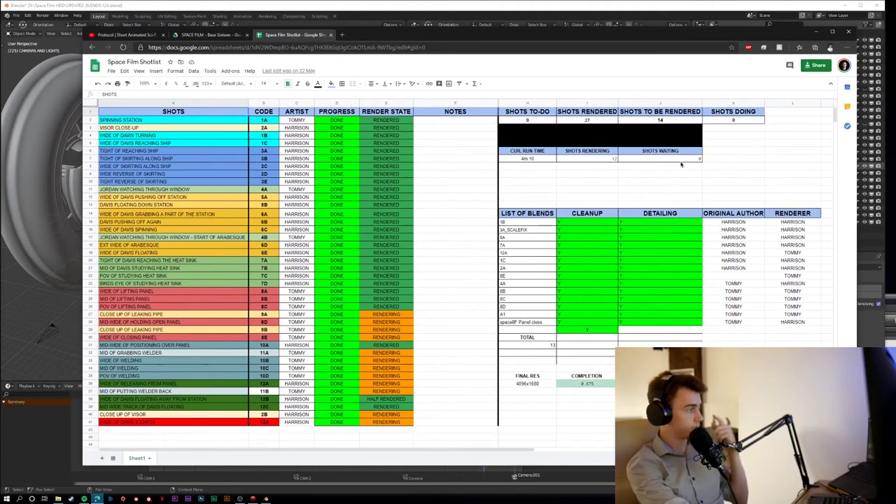
# - Try marking the SPINNING STATION shot's render state as not done, and undo the change
pyautogui.click(398, 122)
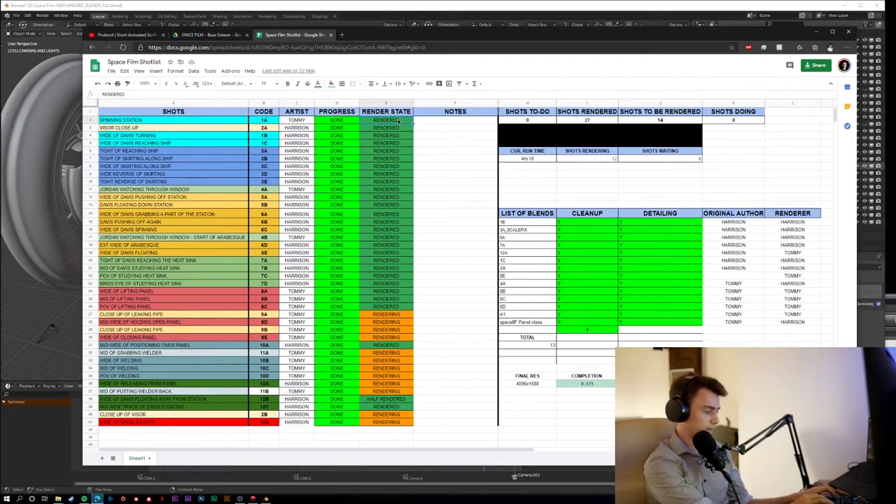
pyautogui.write('NOT DONE')
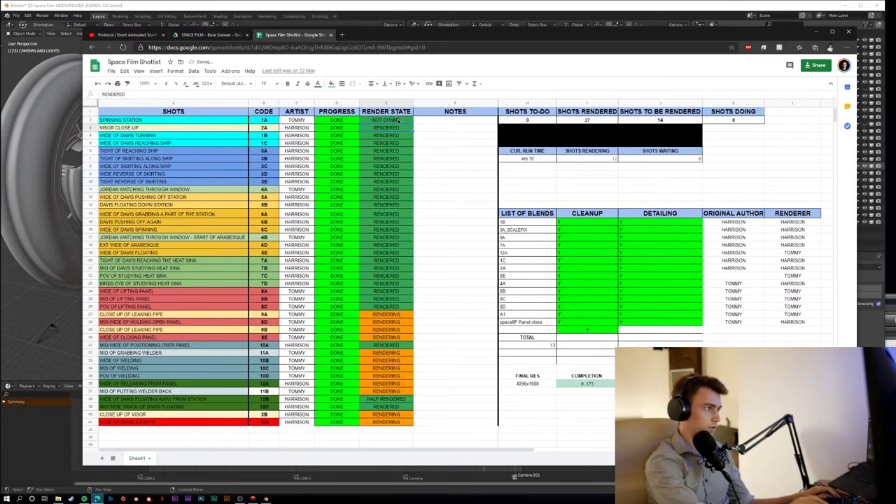
pyautogui.press('Return')
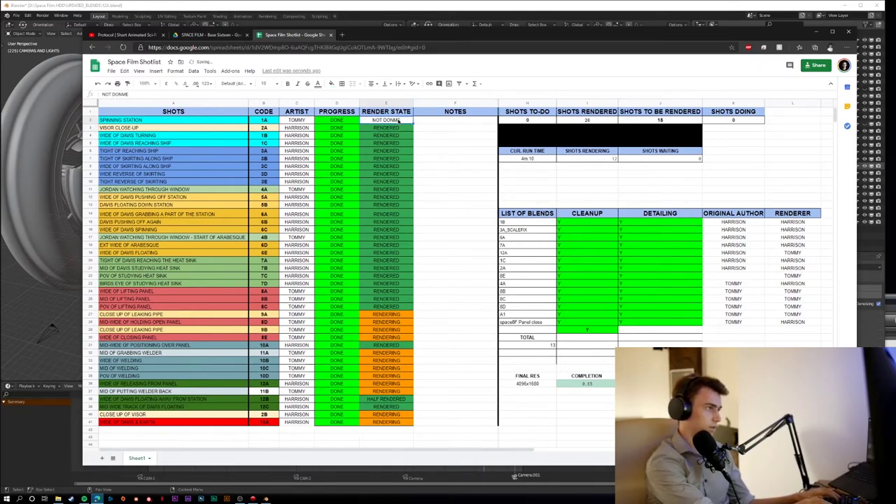
pyautogui.hotkey('ctrl', 'z')
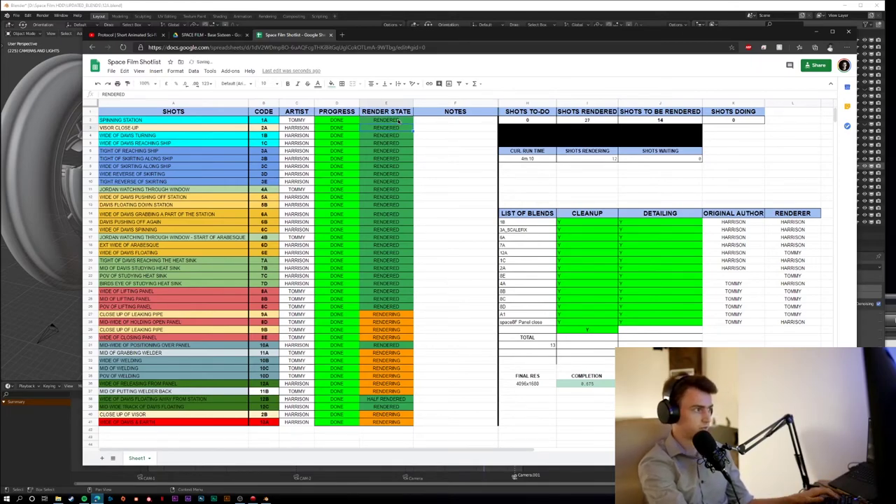
# - Examine the shot codes in the shotlist, including the 8-series panel shots, the 10-series welding shots and the final rows
pyautogui.click(426, 199)
pyautogui.moveTo(269, 121); pyautogui.dragTo(273, 407)
pyautogui.click(336, 353)
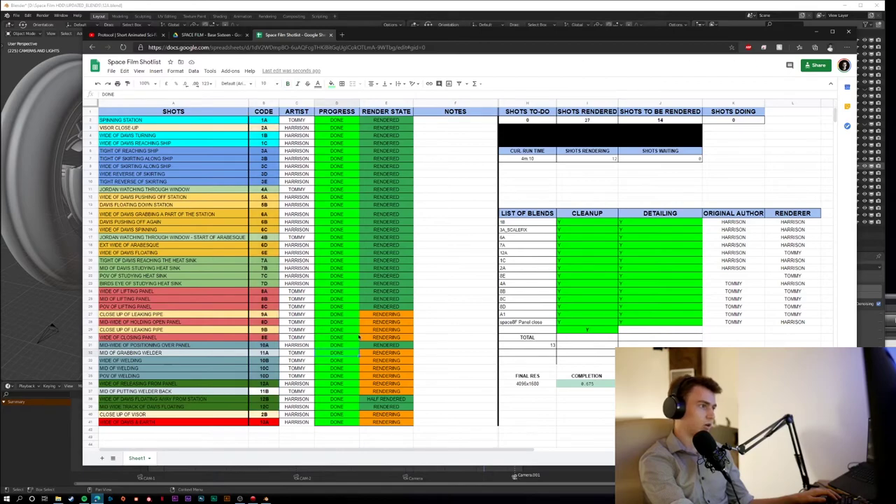
pyautogui.scroll(-3, 326, 237)
pyautogui.scroll(3, 338, 238)
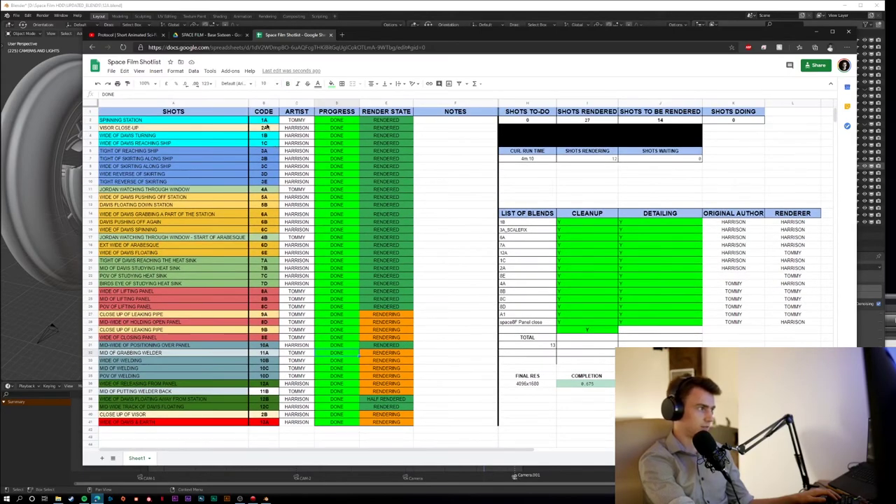
pyautogui.click(267, 126)
pyautogui.click(336, 376)
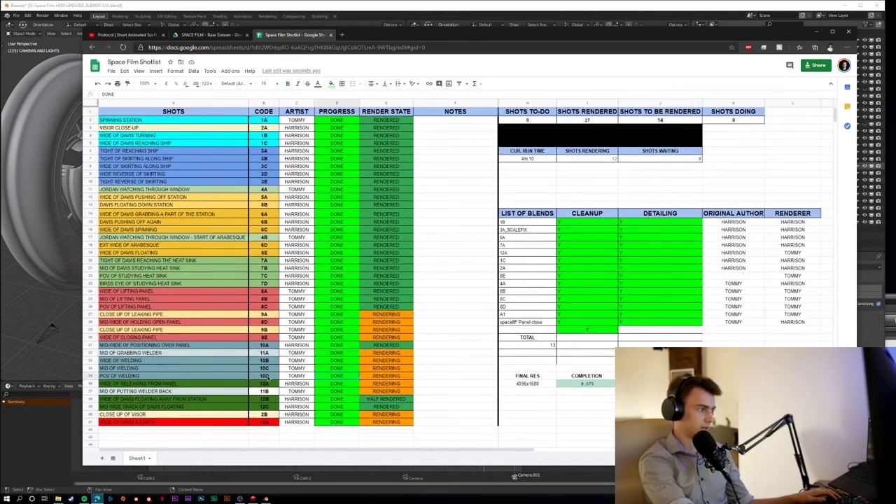
pyautogui.moveTo(266, 384); pyautogui.dragTo(265, 429)
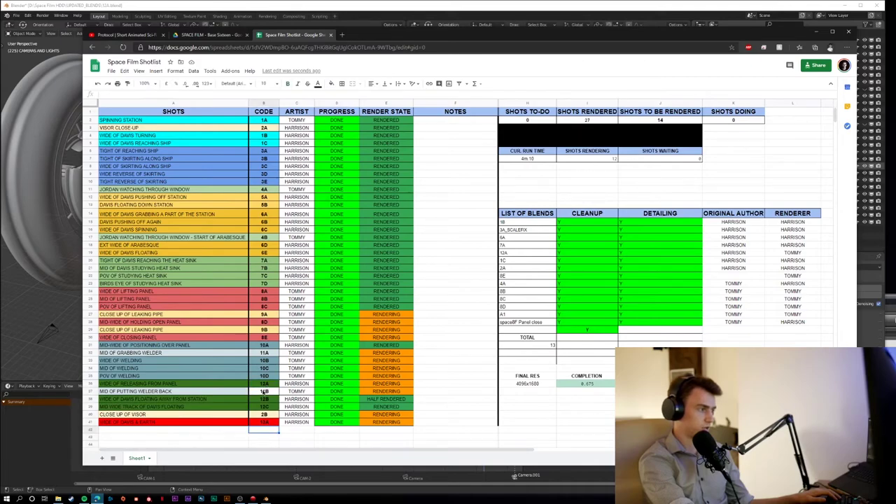
pyautogui.moveTo(275, 385); pyautogui.dragTo(272, 422)
pyautogui.moveTo(266, 345); pyautogui.dragTo(271, 376)
pyautogui.moveTo(269, 293); pyautogui.dragTo(271, 336)
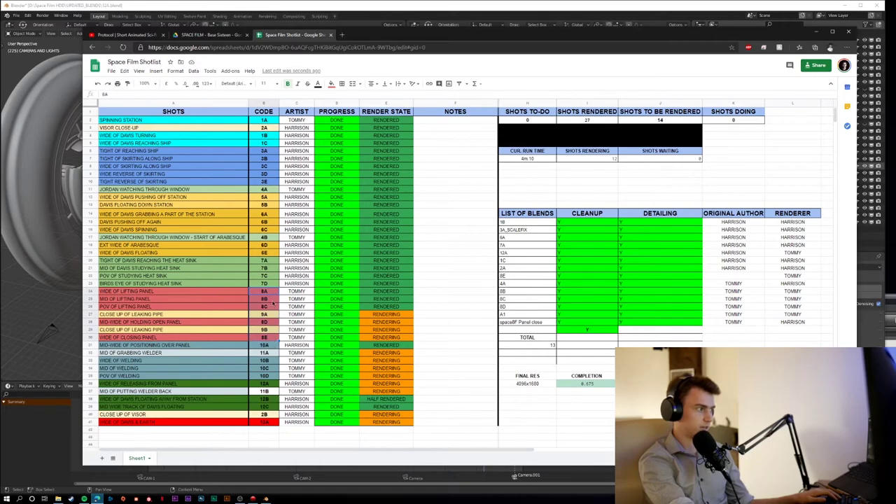
pyautogui.click(270, 299)
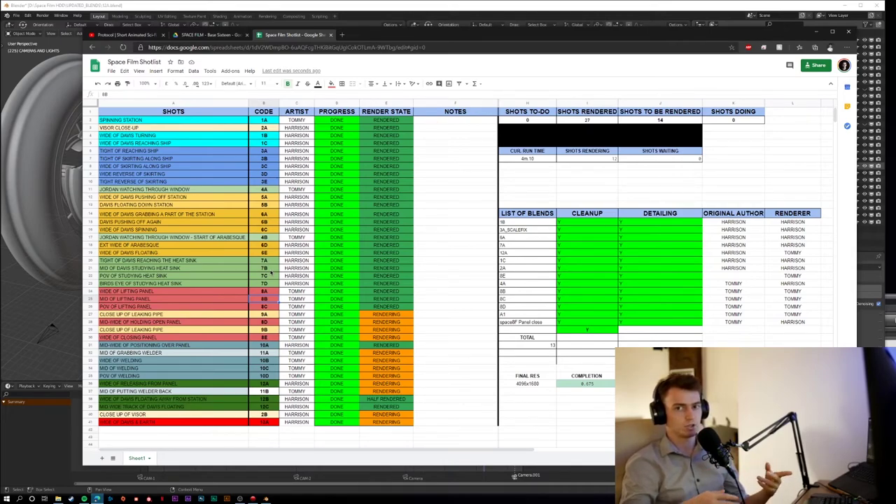
# - Examine heat sink shots 7A to 7D, plus the shot name, code, artist and progress columns
pyautogui.click(186, 270)
pyautogui.moveTo(163, 261); pyautogui.dragTo(264, 284)
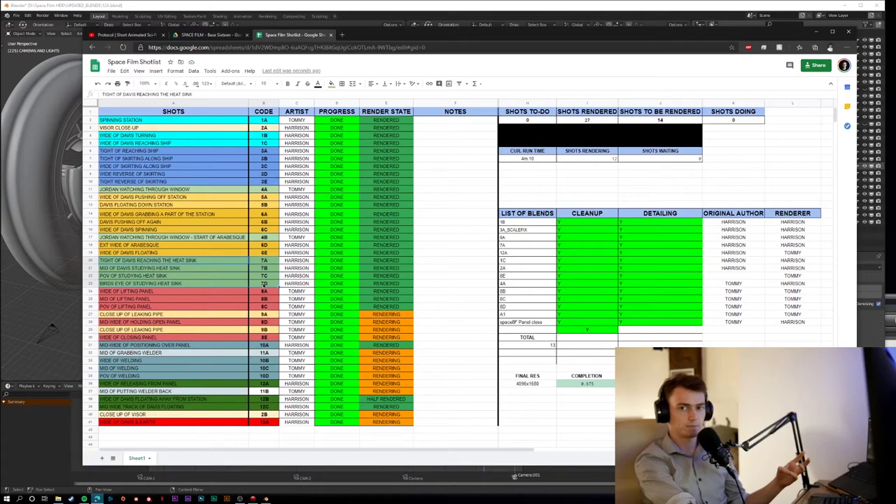
pyautogui.click(164, 277)
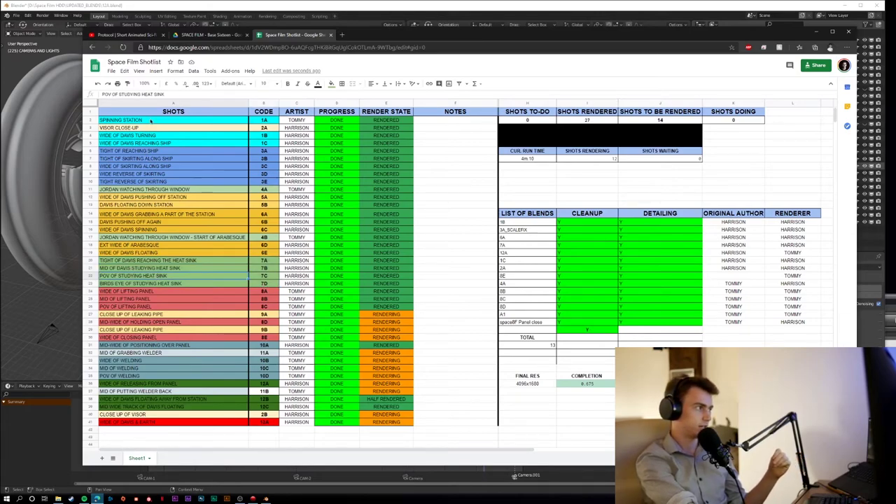
pyautogui.moveTo(150, 112); pyautogui.dragTo(168, 354)
pyautogui.click(196, 336)
pyautogui.moveTo(266, 112); pyautogui.dragTo(274, 365)
pyautogui.moveTo(296, 120); pyautogui.dragTo(303, 408)
pyautogui.click(302, 408)
pyautogui.click(381, 205)
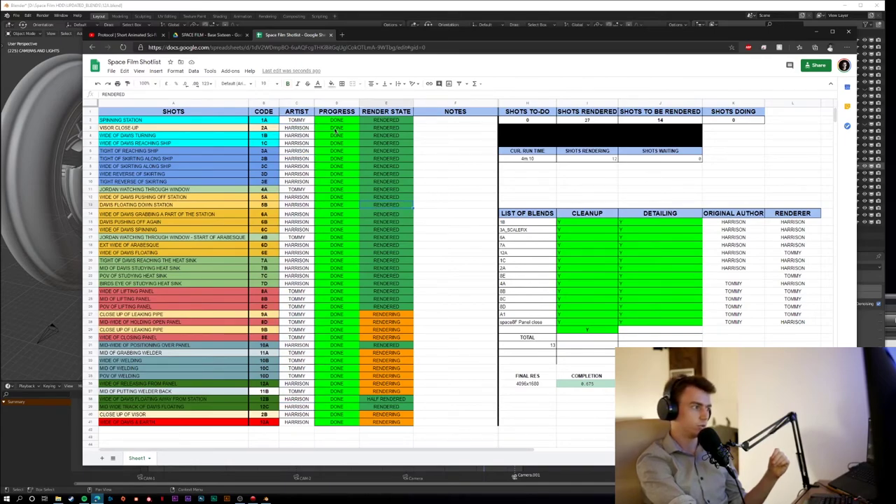
pyautogui.moveTo(335, 130); pyautogui.dragTo(342, 398)
pyautogui.click(345, 359)
# - Try the progress value IN PROGRESS for shot 10A, and set it back to DONE
pyautogui.click(352, 345)
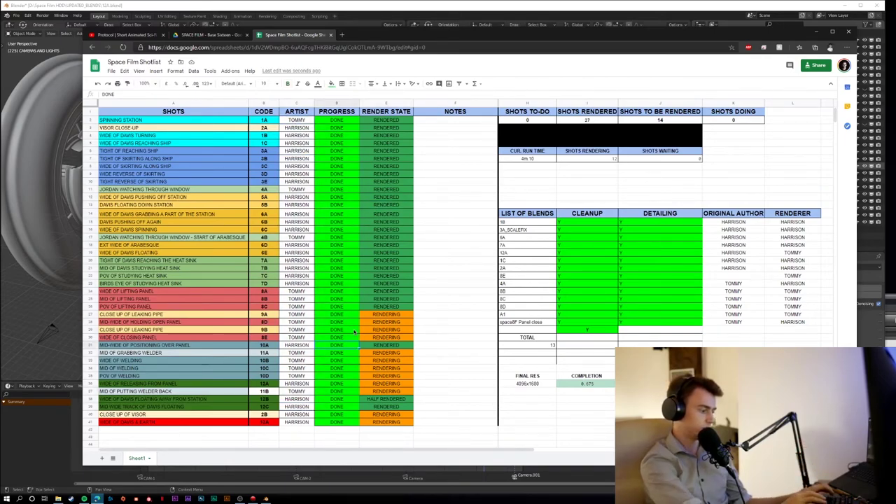
pyautogui.write('IN PROGRE')
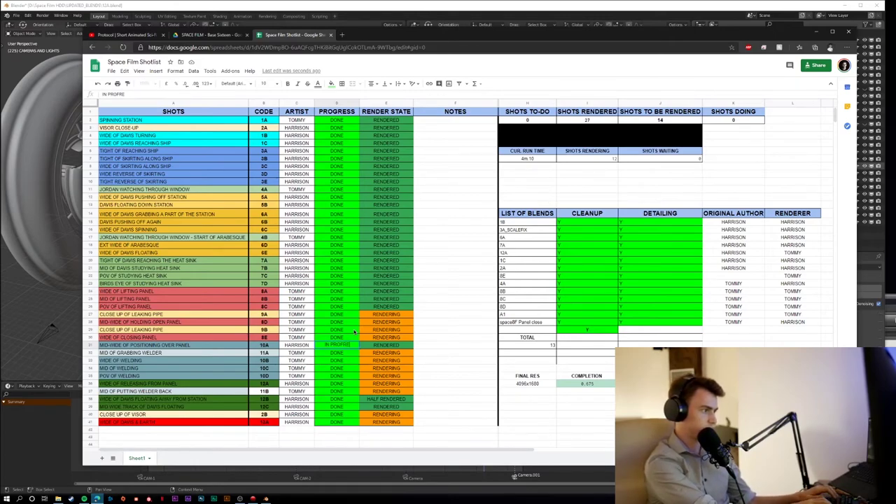
pyautogui.write('SS')
pyautogui.press('Return')
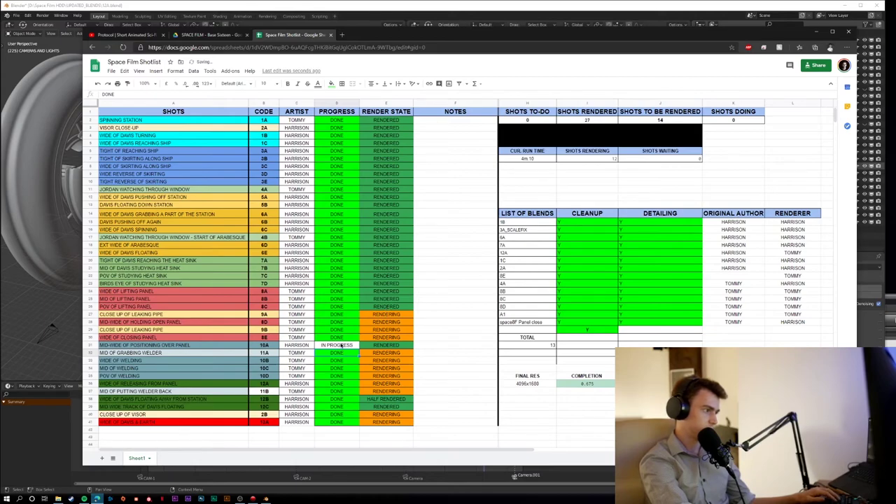
pyautogui.click(342, 345)
pyautogui.write('DONE')
pyautogui.press('Return')
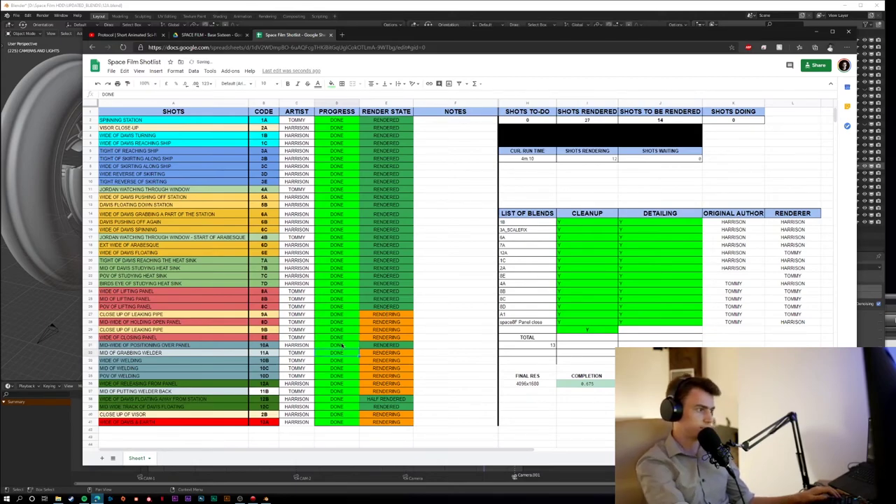
# - Review the render states from shot 9A down, the notes column and the list of blends
pyautogui.click(434, 343)
pyautogui.moveTo(385, 314); pyautogui.dragTo(389, 445)
pyautogui.click(426, 361)
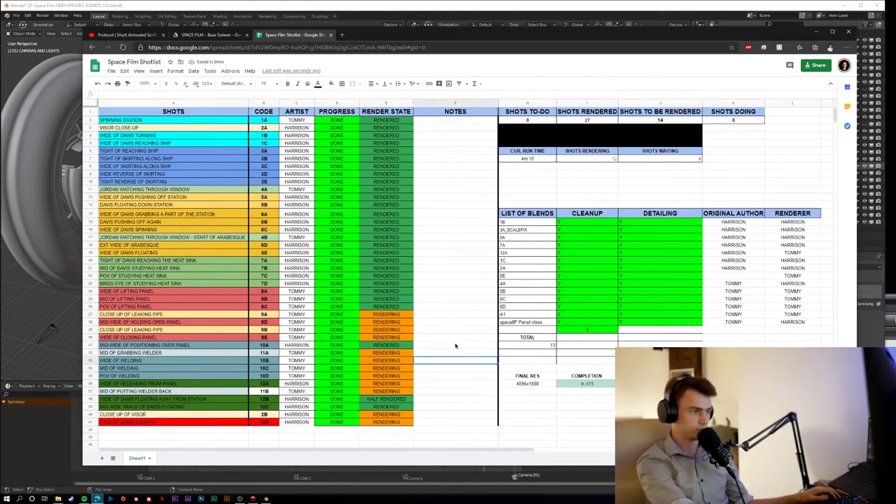
pyautogui.hscroll(5, 443, 343)
pyautogui.hscroll(-5, 444, 343)
pyautogui.click(568, 347)
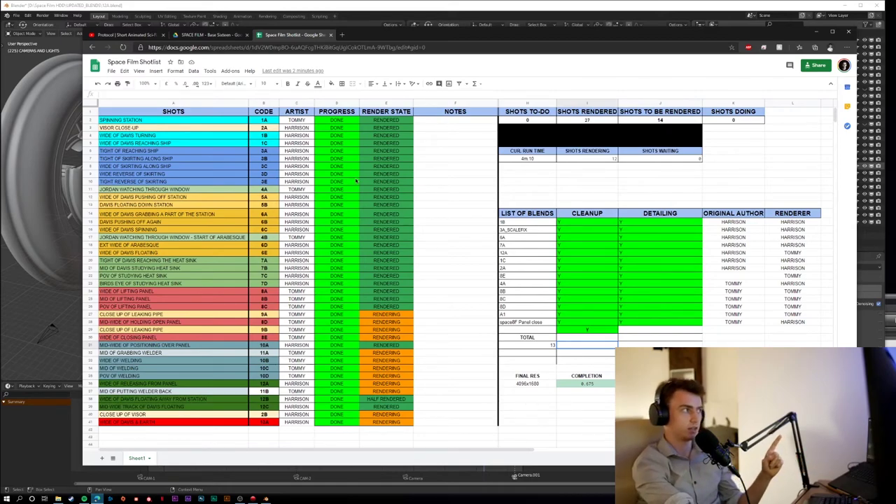
# - Switch to the Protocol film on YouTube and review the astronaut's station shots between about 1:35 and 1:47
pyautogui.click(126, 35)
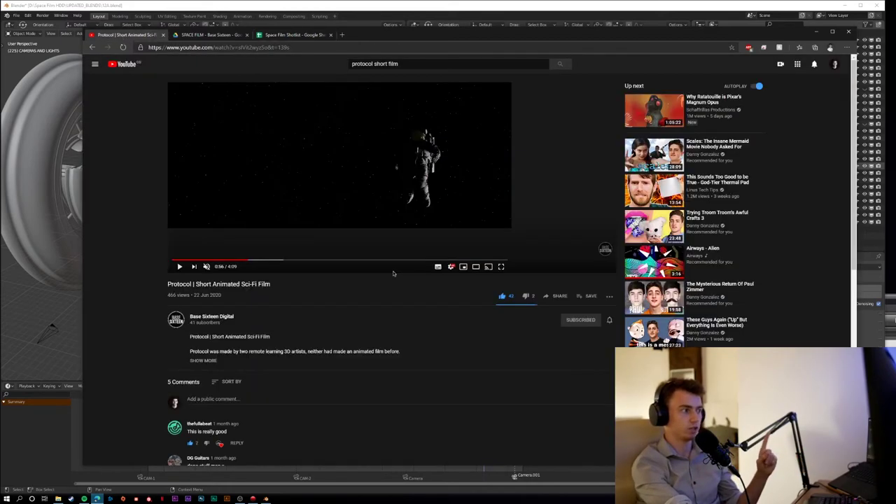
pyautogui.click(226, 260)
pyautogui.moveTo(227, 261); pyautogui.dragTo(353, 260)
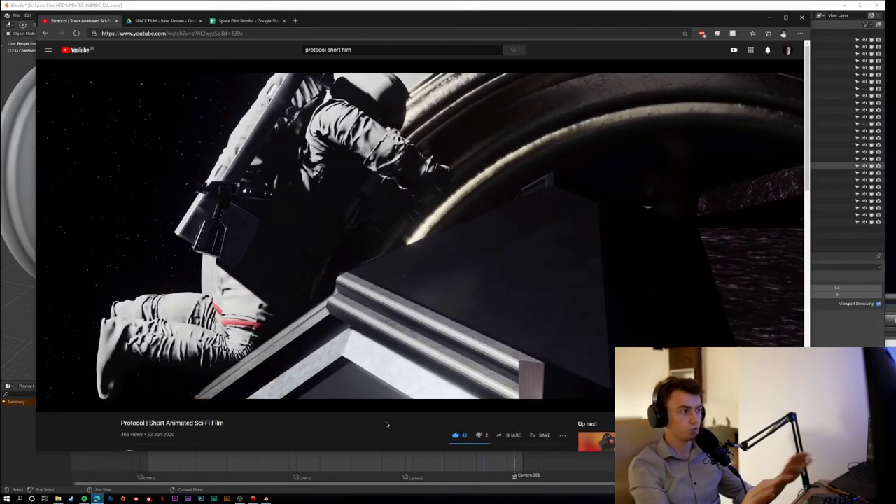
pyautogui.press('space')
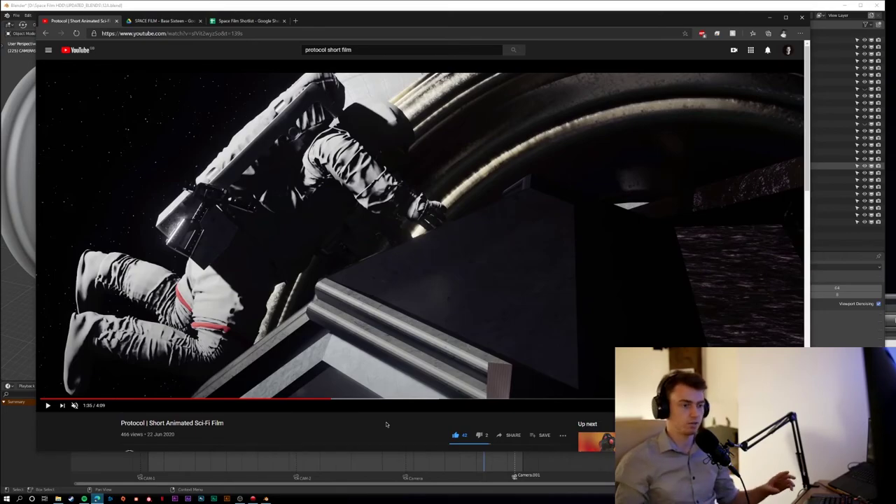
pyautogui.press('space')
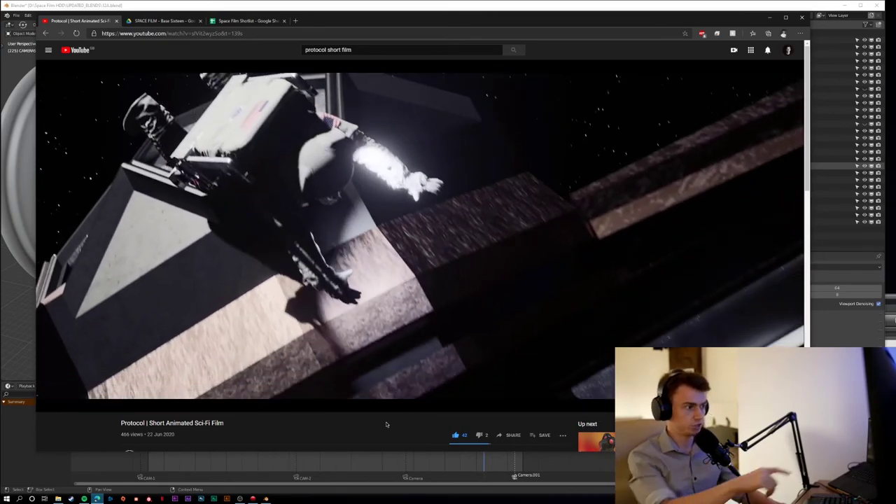
pyautogui.press('space')
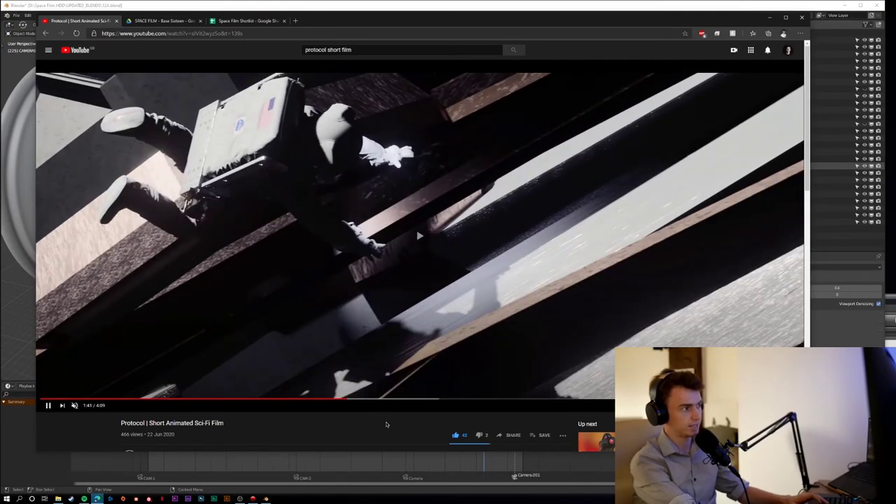
pyautogui.press('space')
pyautogui.press('Left')
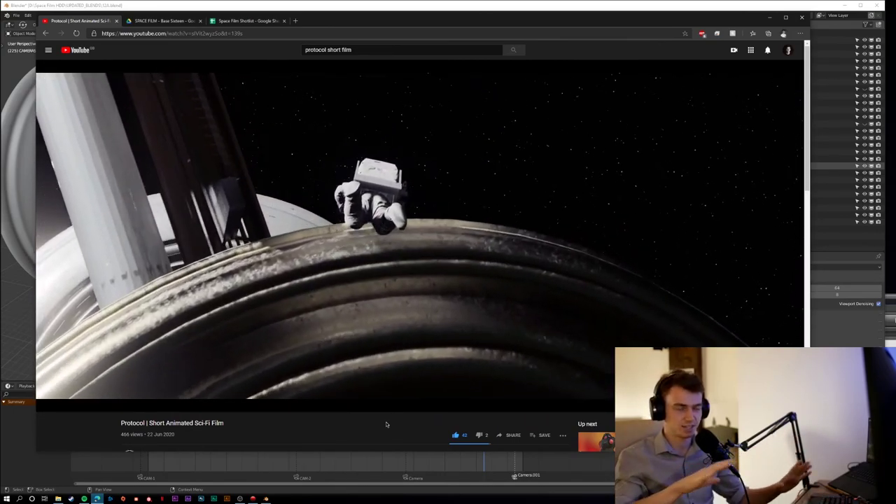
pyautogui.press('space')
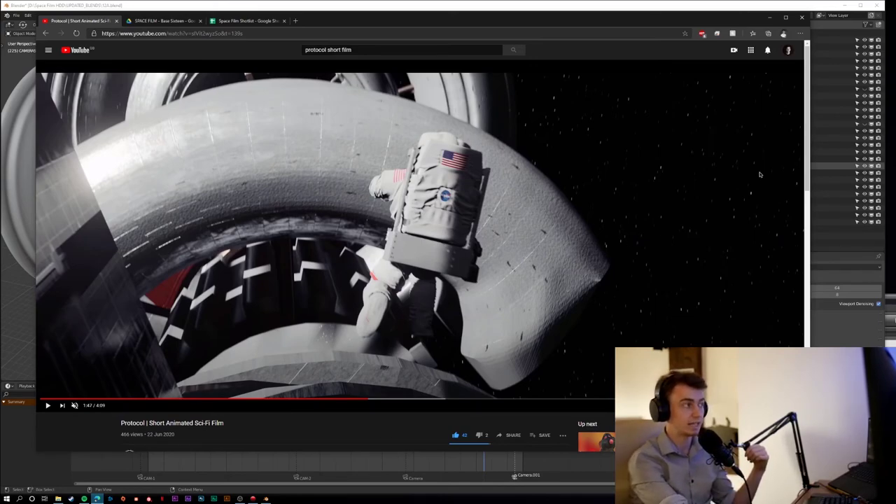
# - Return to Blender and select the astronaut's rig controller empty in the 12A scene
pyautogui.click(770, 17)
pyautogui.moveTo(315, 274); pyautogui.dragTo(254, 276, button='middle')
pyautogui.scroll(8, 274, 273)
pyautogui.click(303, 211)
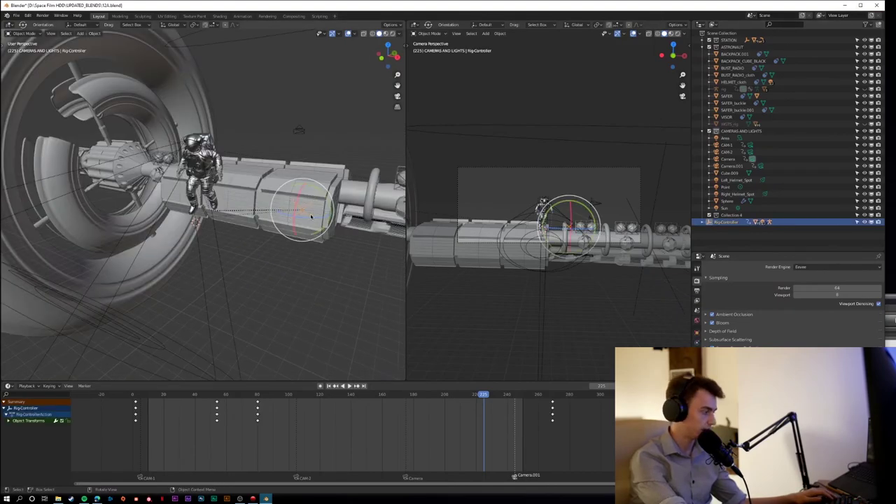
pyautogui.moveTo(301, 261); pyautogui.dragTo(261, 247, button='middle')
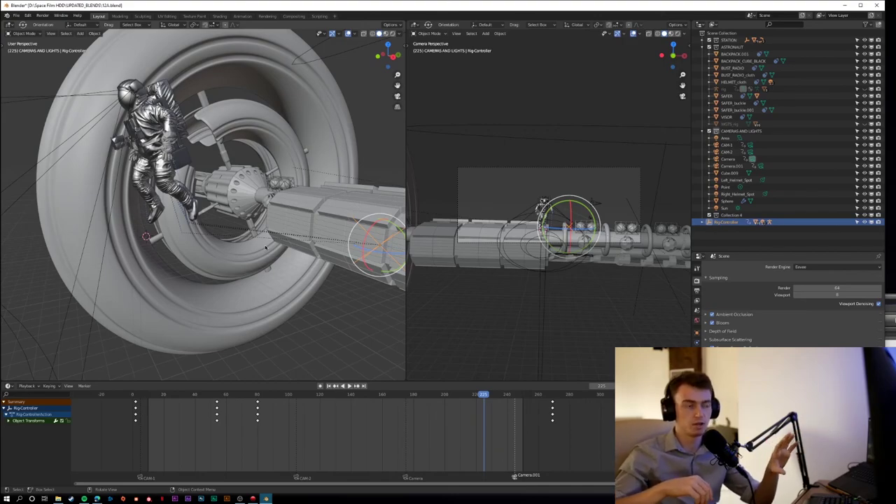
# - Try moving the rig controller empty to shift the whole astronaut, and undo the move
pyautogui.press('g')
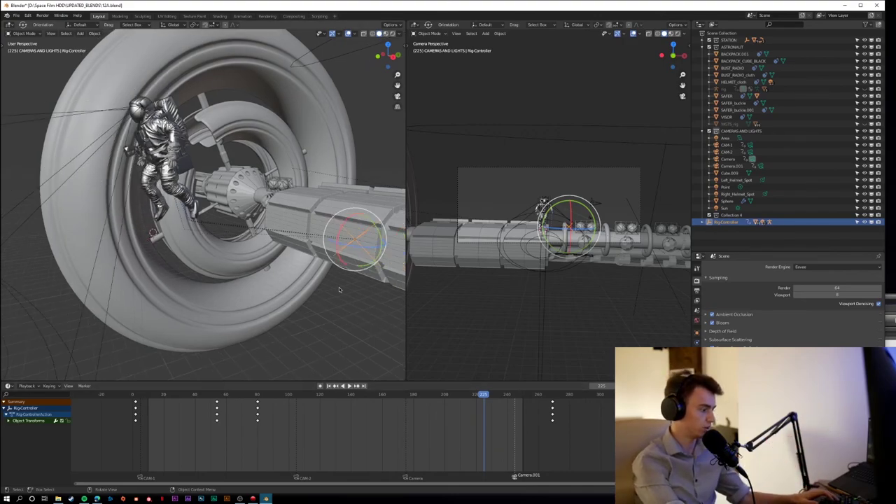
pyautogui.click(321, 256)
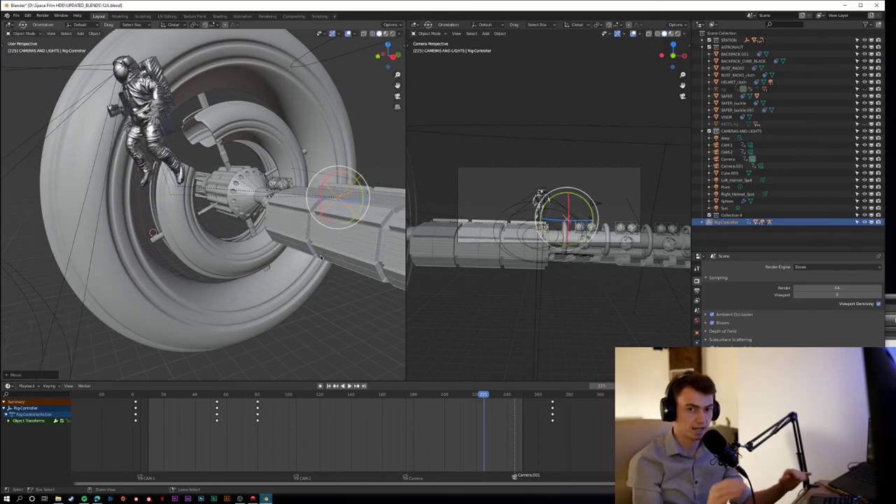
pyautogui.hotkey('ctrl', 'z')
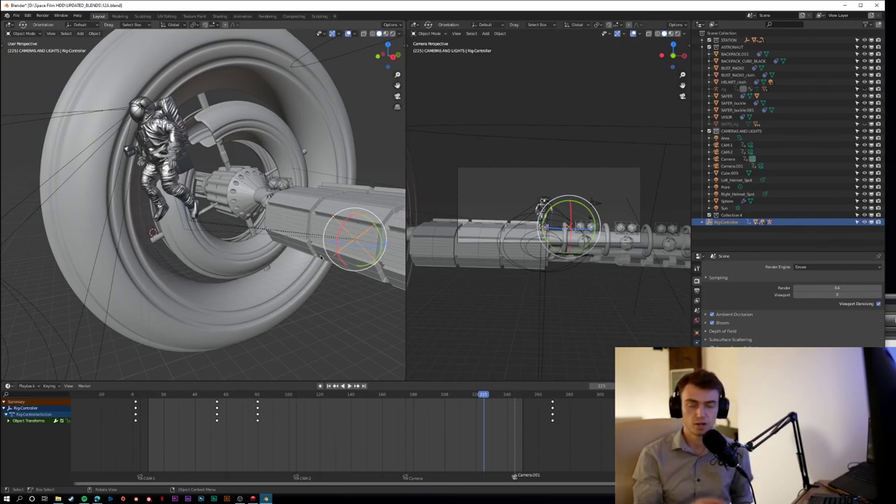
# - Show the Plain Axes empty among the objects that can be added, and leave without adding one
pyautogui.click(274, 292)
pyautogui.hotkey('shift', 'a')
pyautogui.moveTo(274, 292)
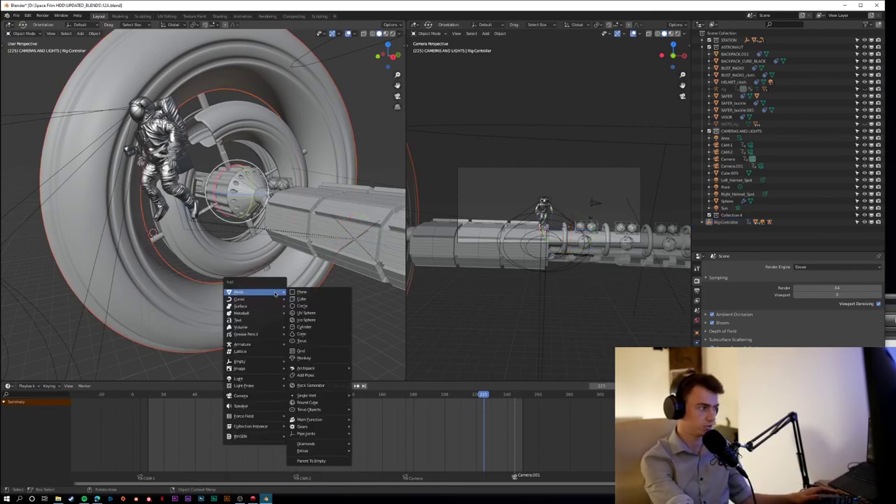
pyautogui.scroll(-2, 350, 296)
pyautogui.hotkey('shift', 'a')
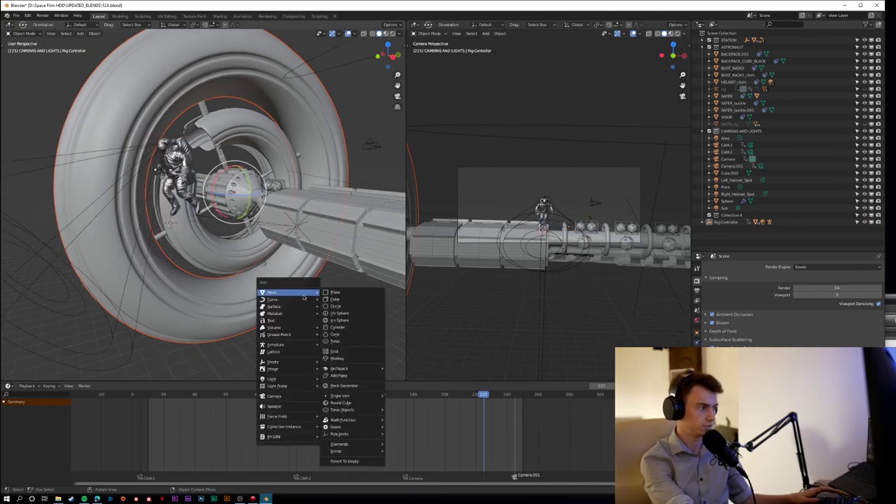
pyautogui.moveTo(284, 364)
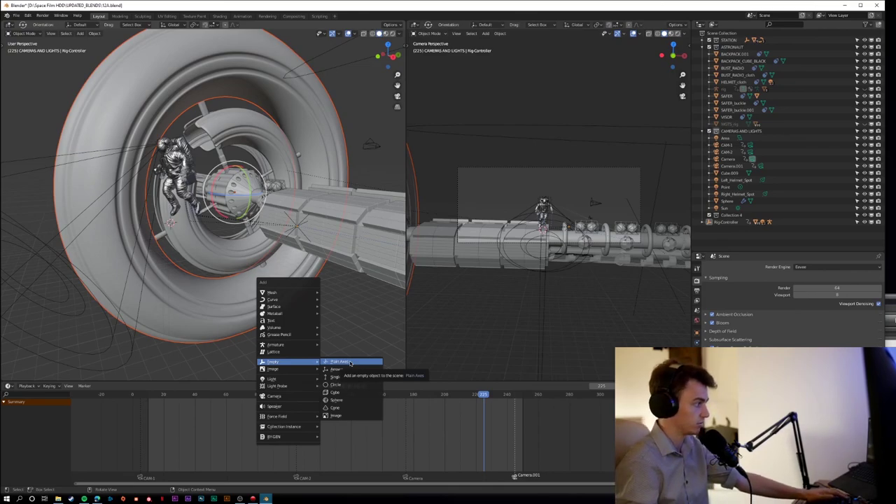
pyautogui.press('Escape')
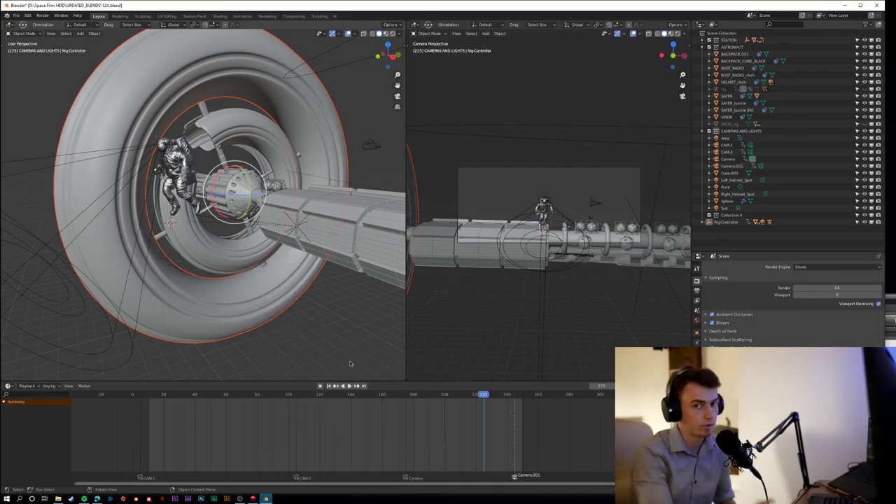